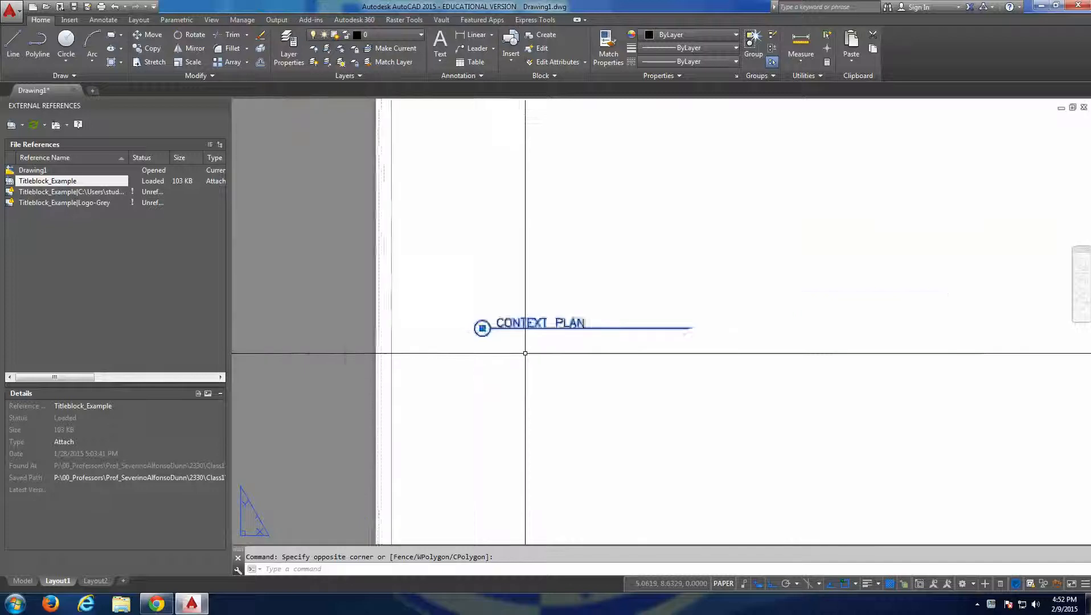
Copy the CONTEXT PLAN title to two spots in the right half of the sheet, one level with the original and one below it.
text(co)
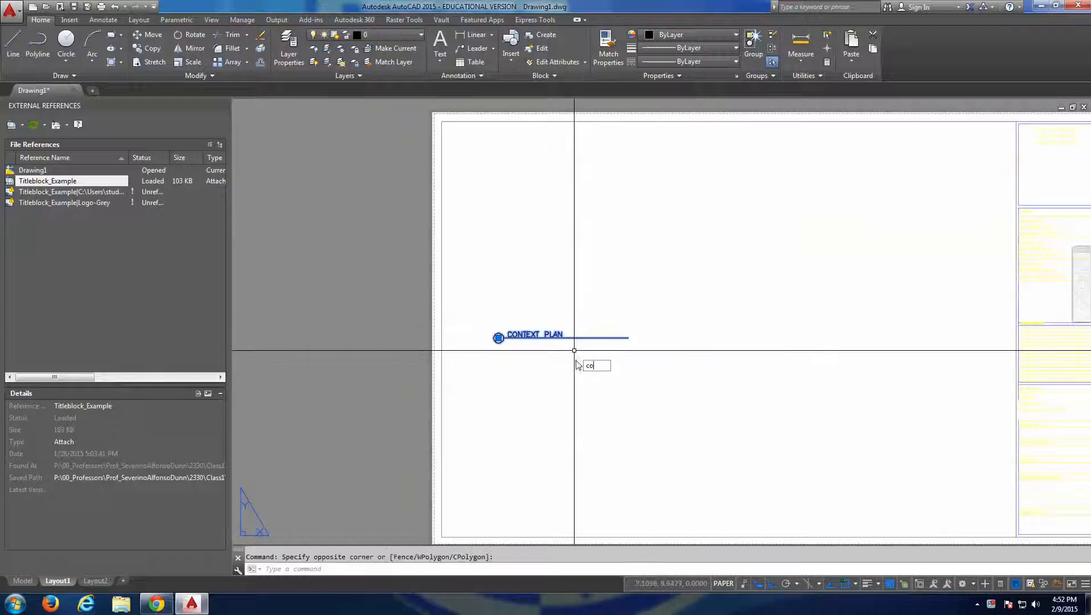
key(Return)
click(546, 374)
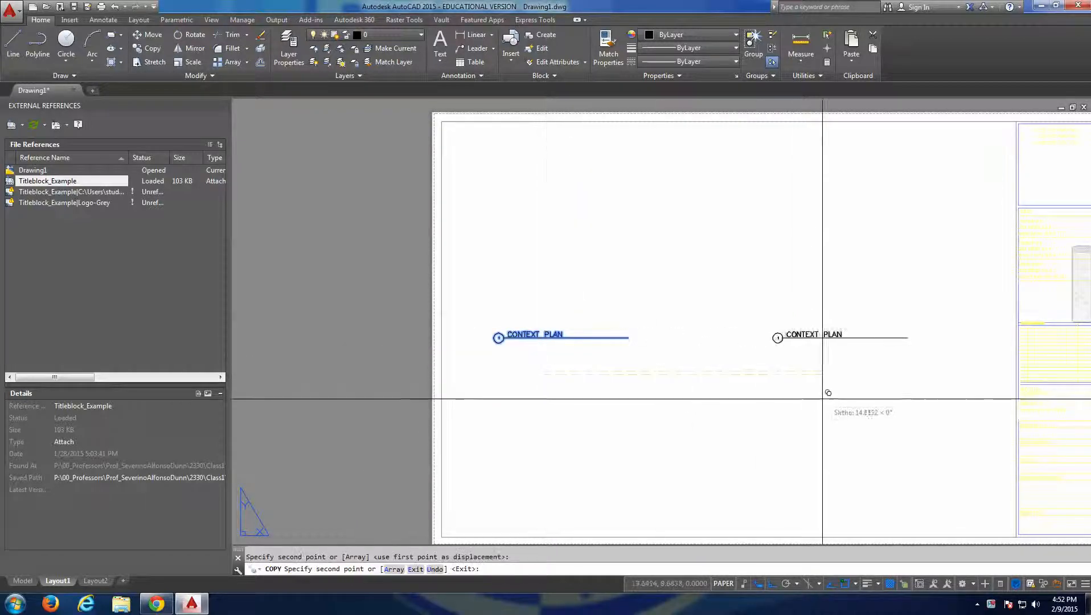
click(824, 387)
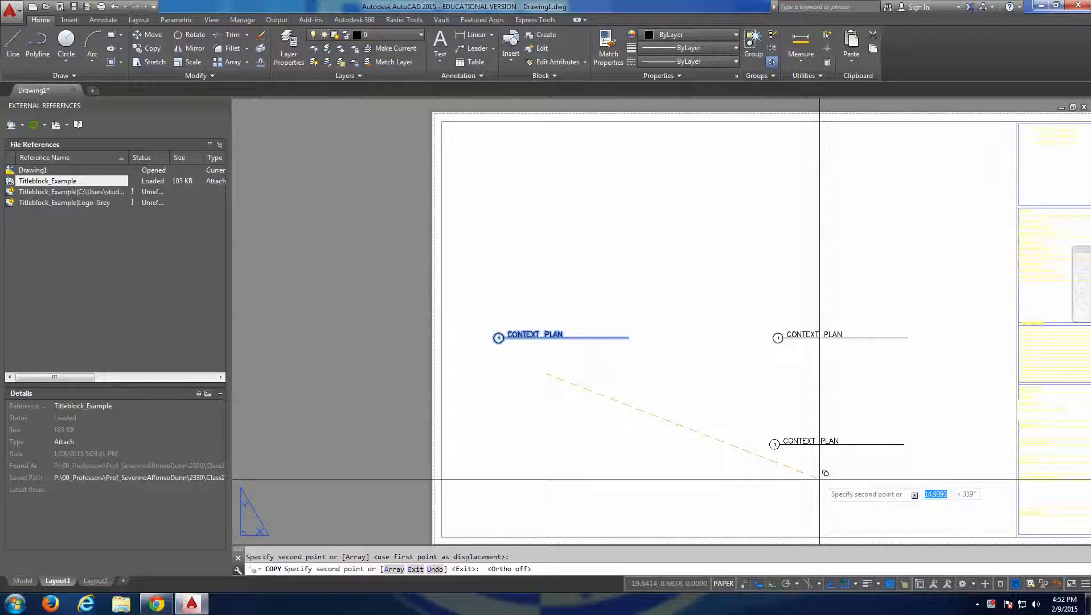
click(826, 473)
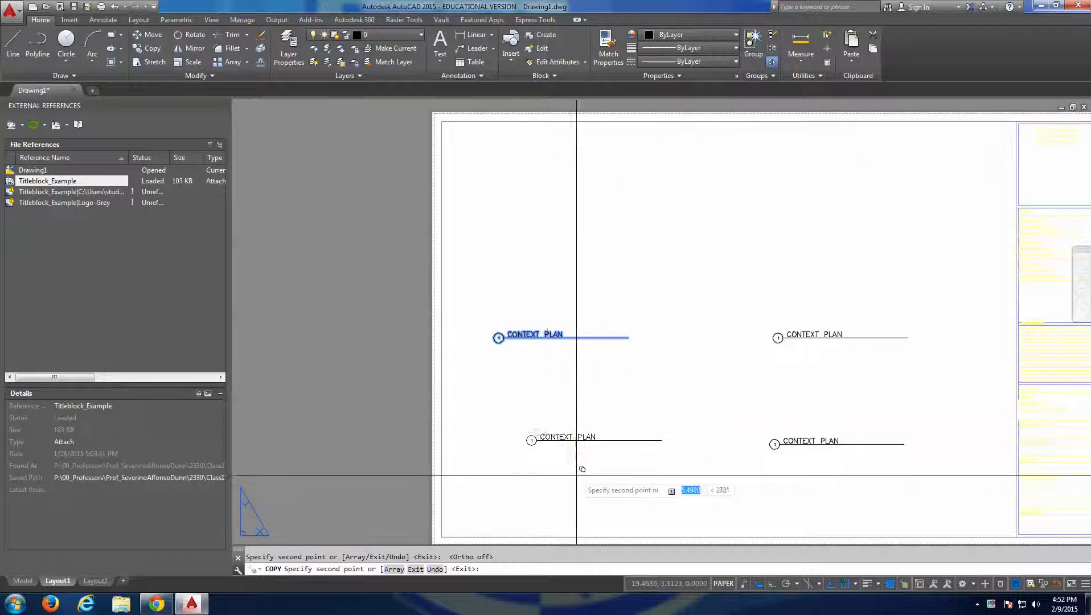
key(Escape)
Move the upper-right CONTEXT PLAN title straight up on the sheet.
click(865, 287)
click(835, 372)
text(m)
key(Return)
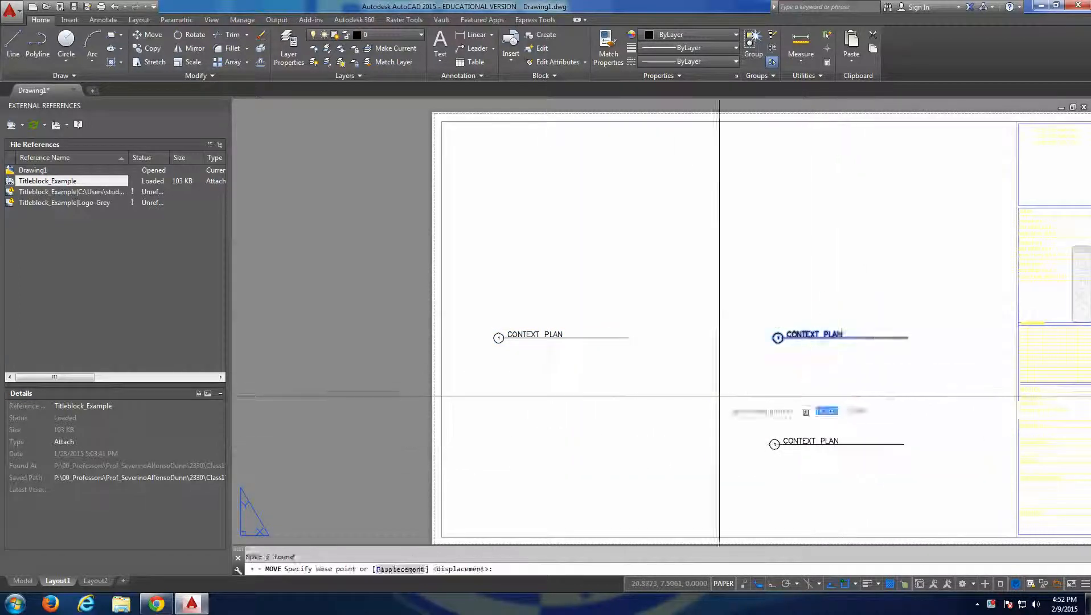
click(719, 396)
click(712, 335)
Move the left CONTEXT PLAN title straight up to roughly the level of the upper-right title.
click(570, 337)
click(687, 393)
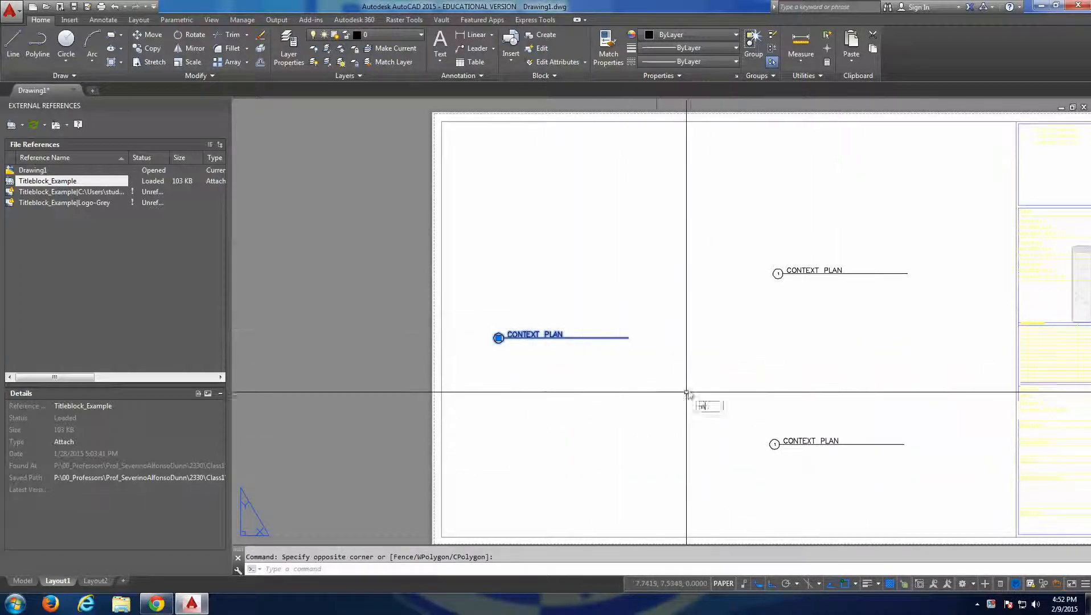
text(m)
key(Return)
click(687, 388)
click(689, 327)
key(Escape)
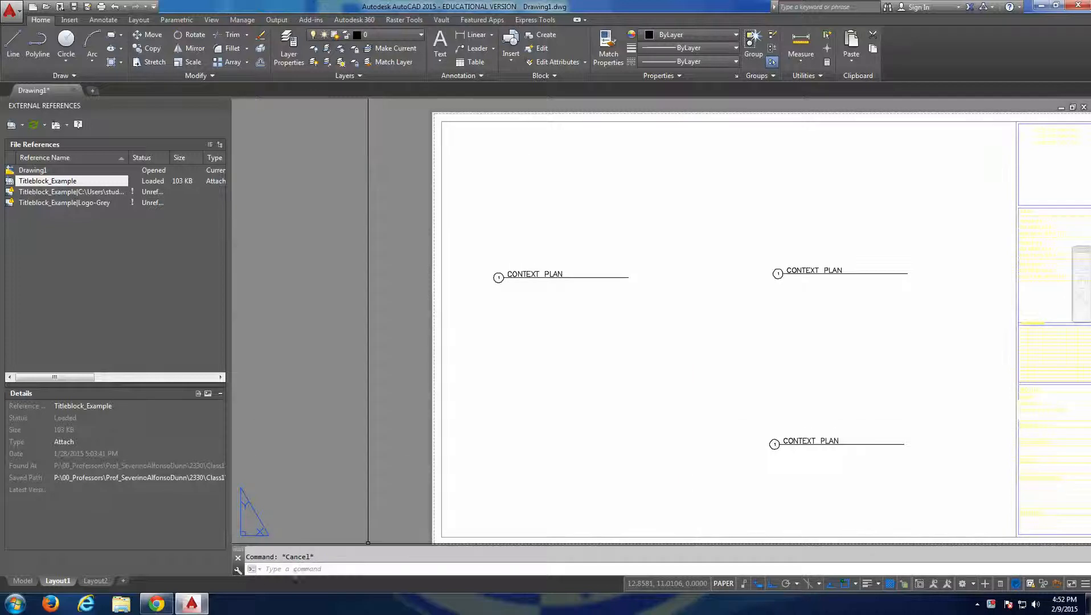
Draw a closed L-shaped polyline in model space, just above and beside the origin, with its wide part on top.
click(22, 580)
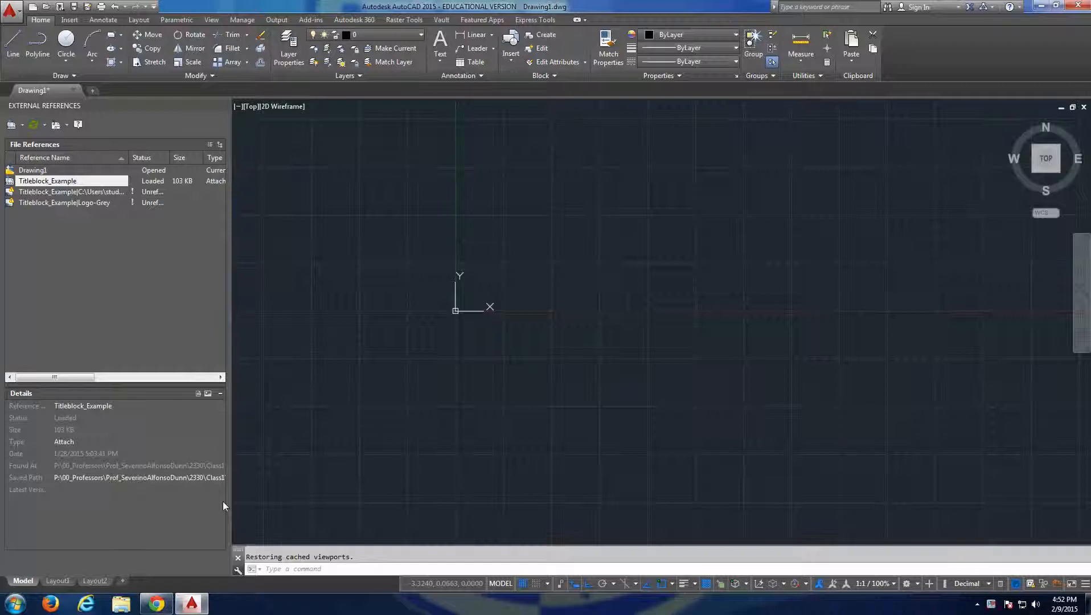
text(PL)
key(Return)
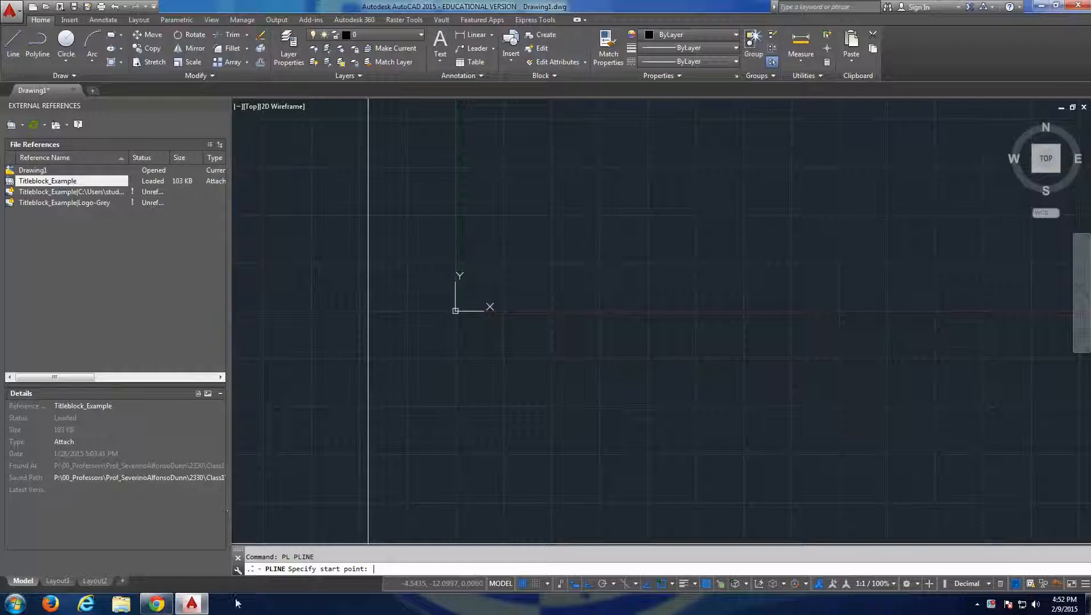
middle_drag(494, 328, 469, 420)
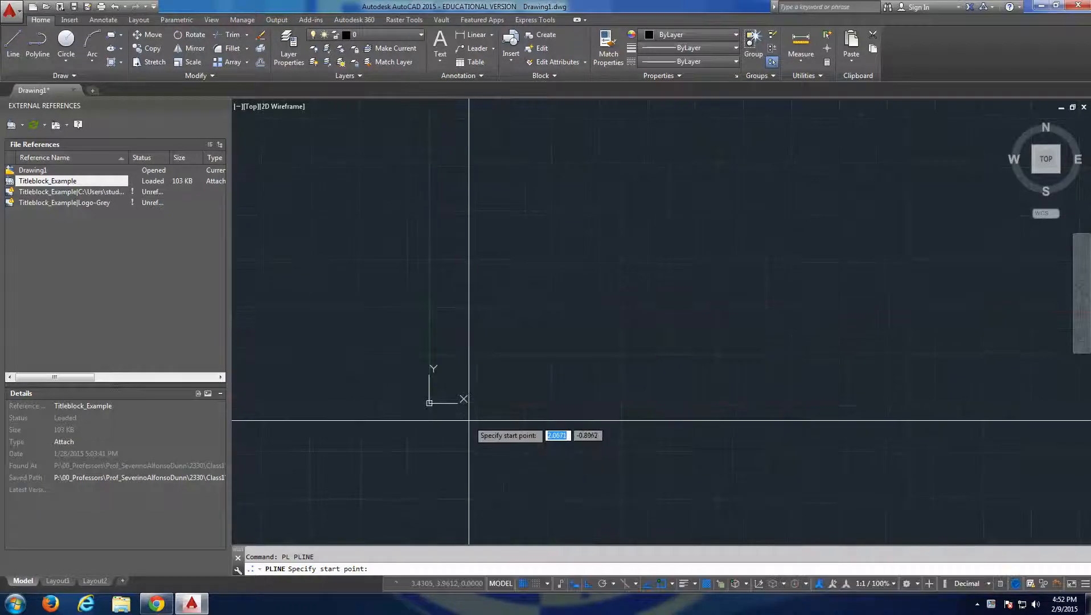
click(459, 387)
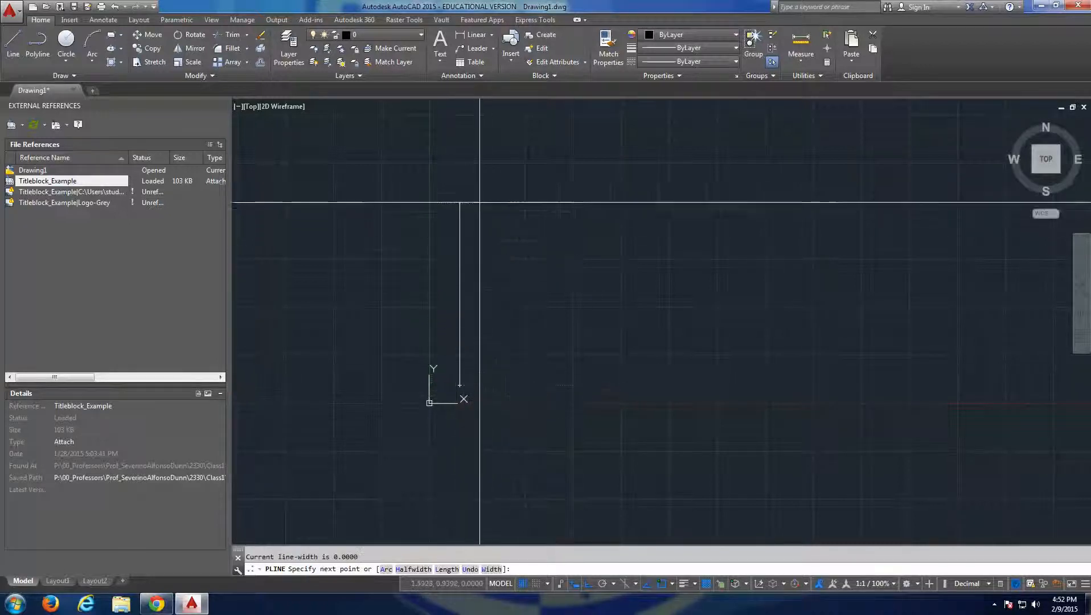
click(473, 202)
click(646, 202)
click(646, 295)
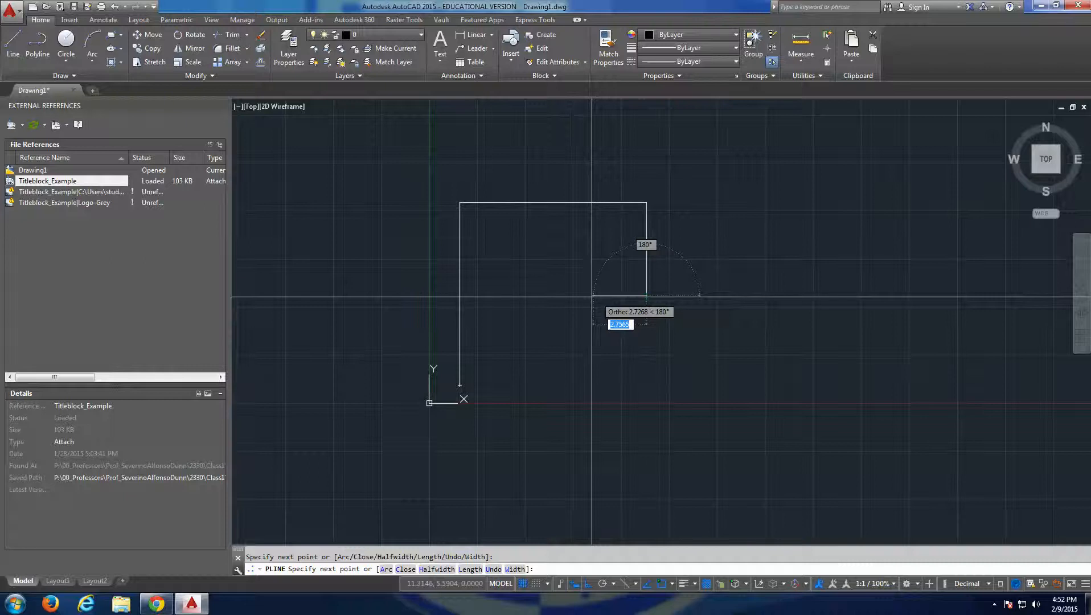
click(541, 295)
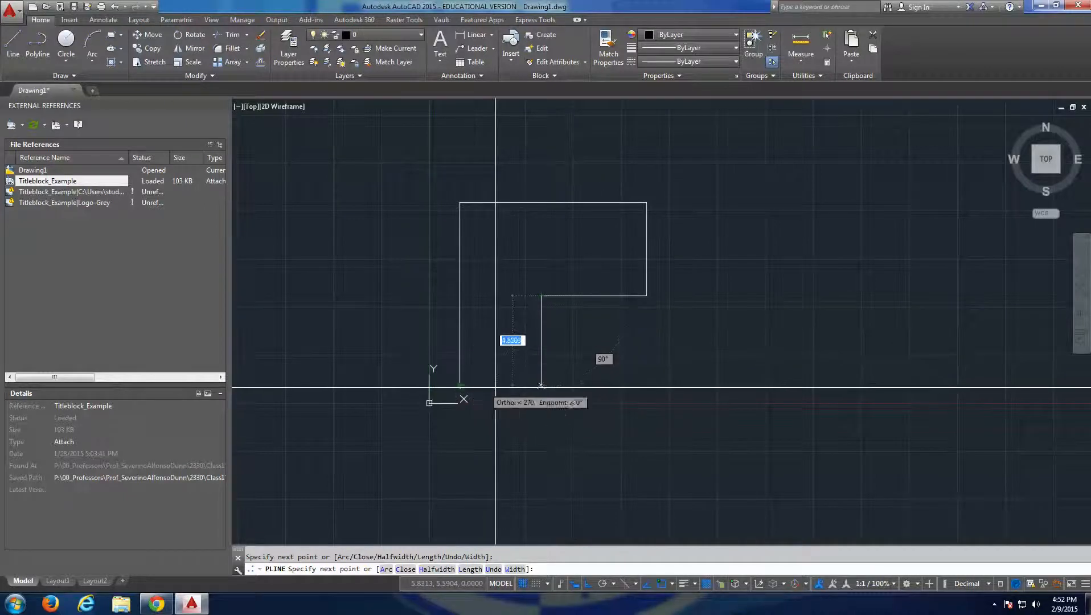
click(512, 386)
click(464, 385)
key(Escape)
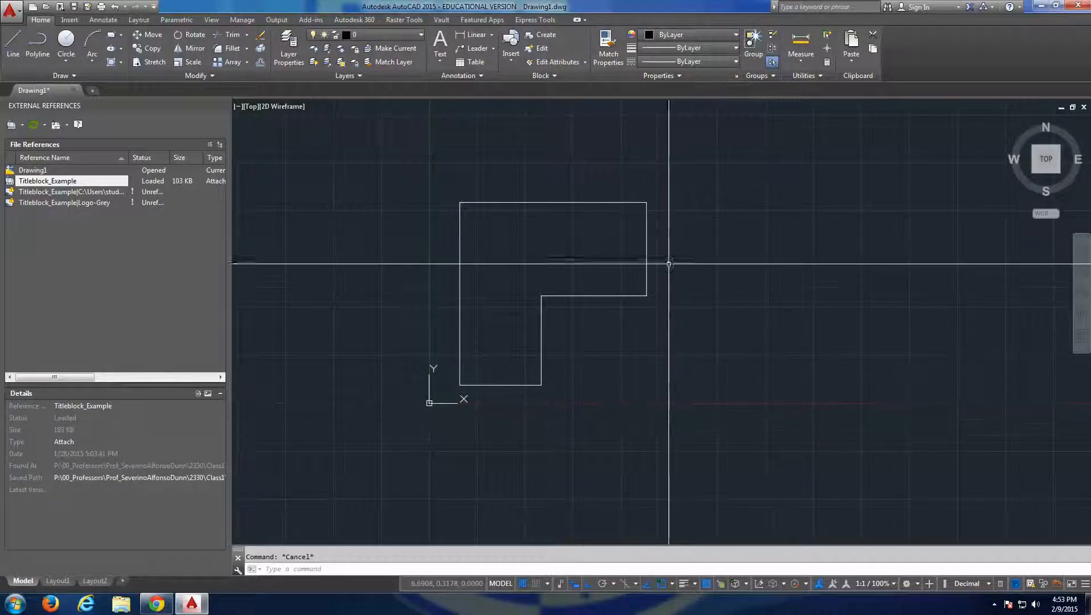
Hatch the inside of the L-shaped outline with the ANSI31 pattern at scale 1.
text(h)
key(Return)
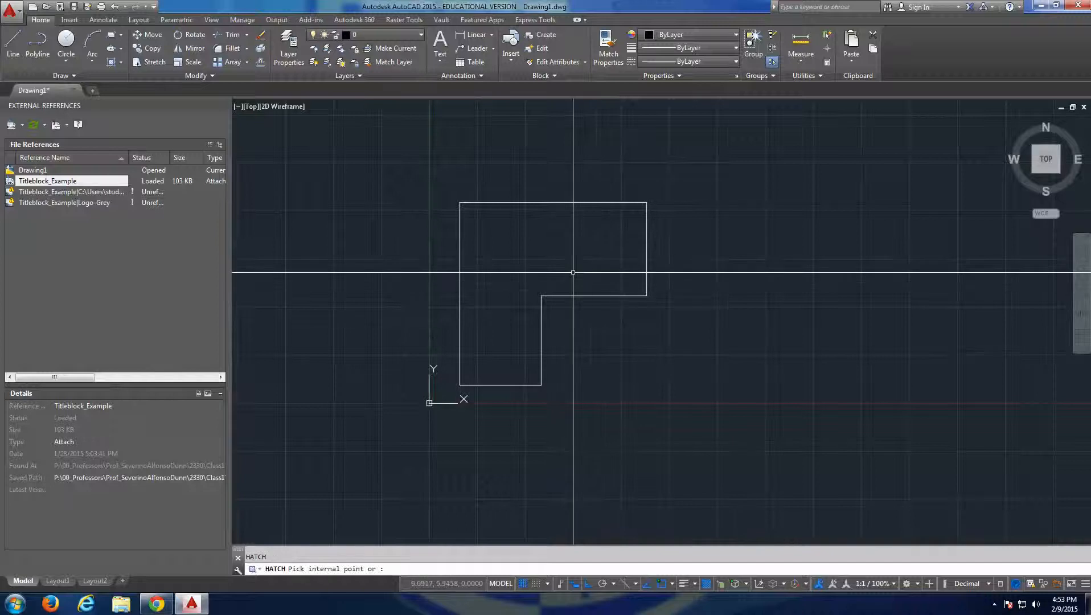
text(h)
key(Return)
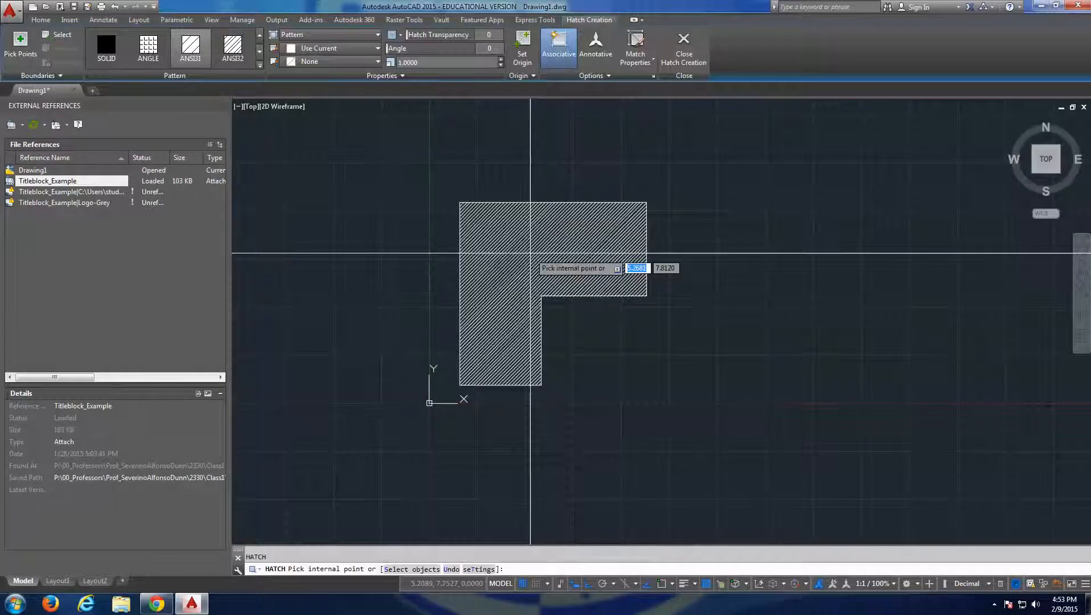
click(526, 253)
key(Escape)
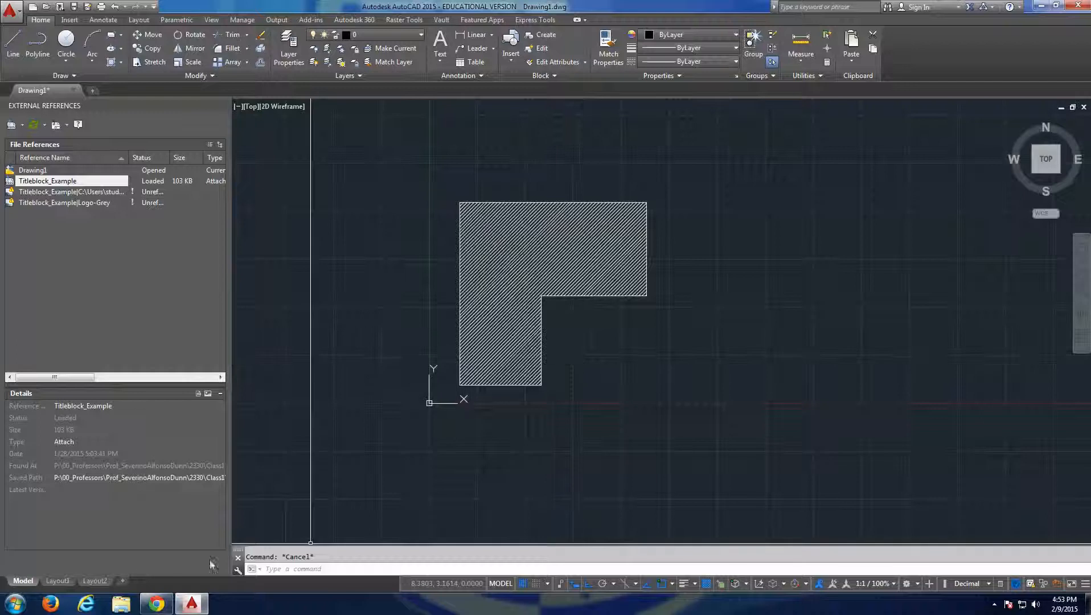
Create a rectangular viewport on Layout1 directly above the left CONTEXT PLAN title.
click(72, 582)
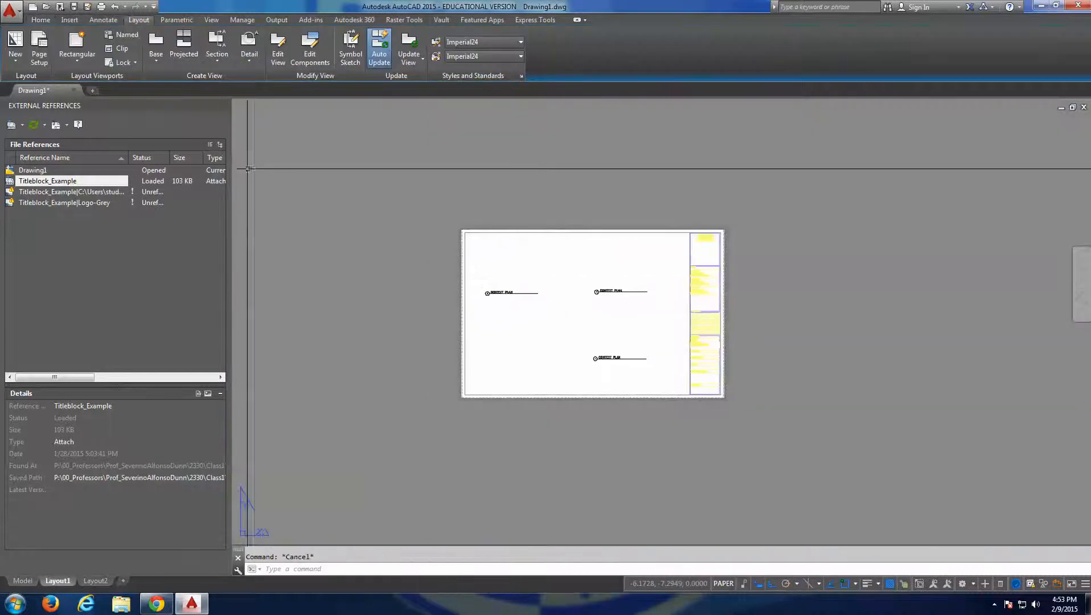
click(77, 48)
scroll(489, 262, up, 4)
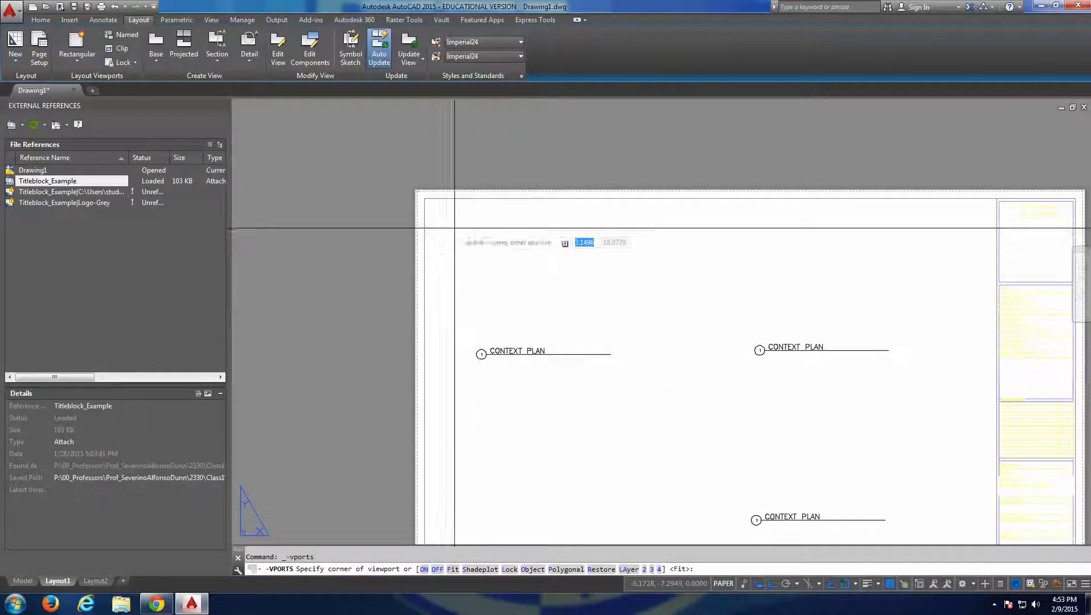
click(645, 340)
key(Escape)
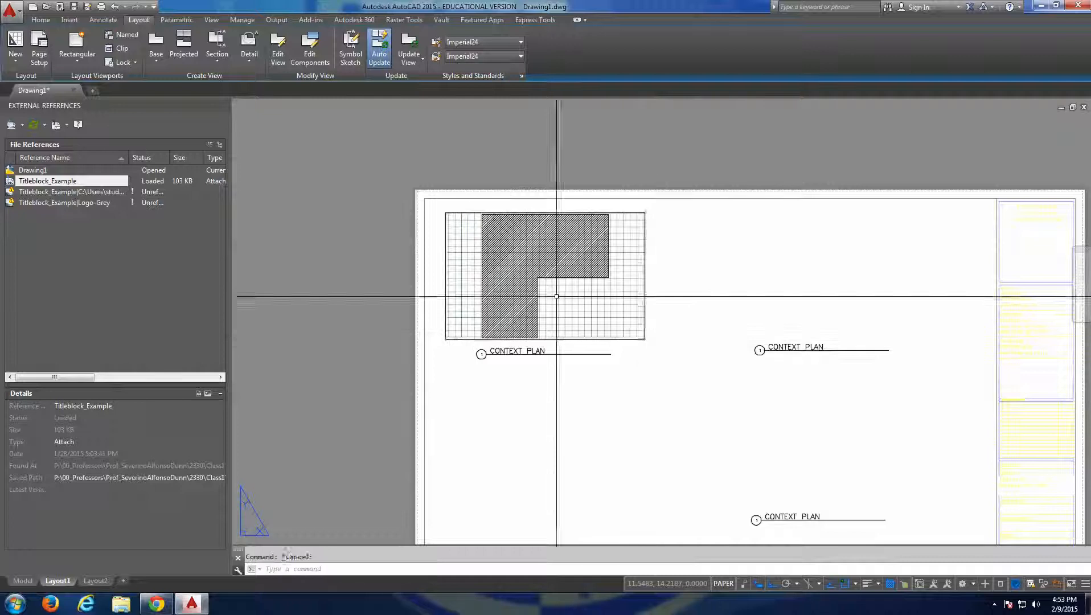
Zoom out the model view inside the viewport so the L-shape has space around it, and return to paper space.
click(557, 295)
double_click(556, 295)
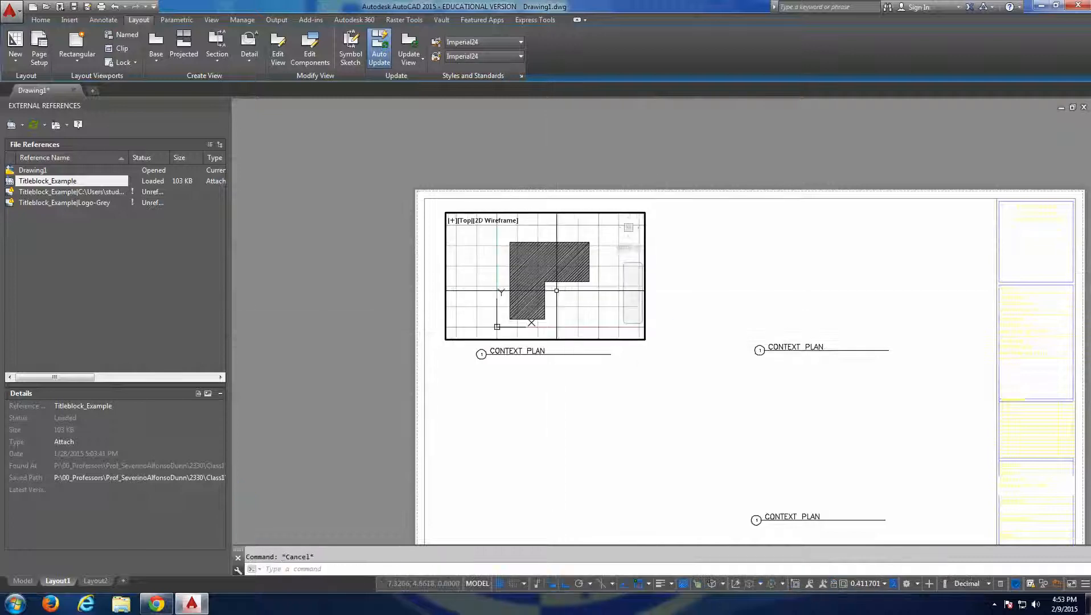
double_click(596, 388)
scroll(610, 403, down, 3)
middle_drag(609, 403, 583, 348)
key(Escape)
Move the two upper CONTEXT PLAN titles straight down together by about 0.4.
click(680, 334)
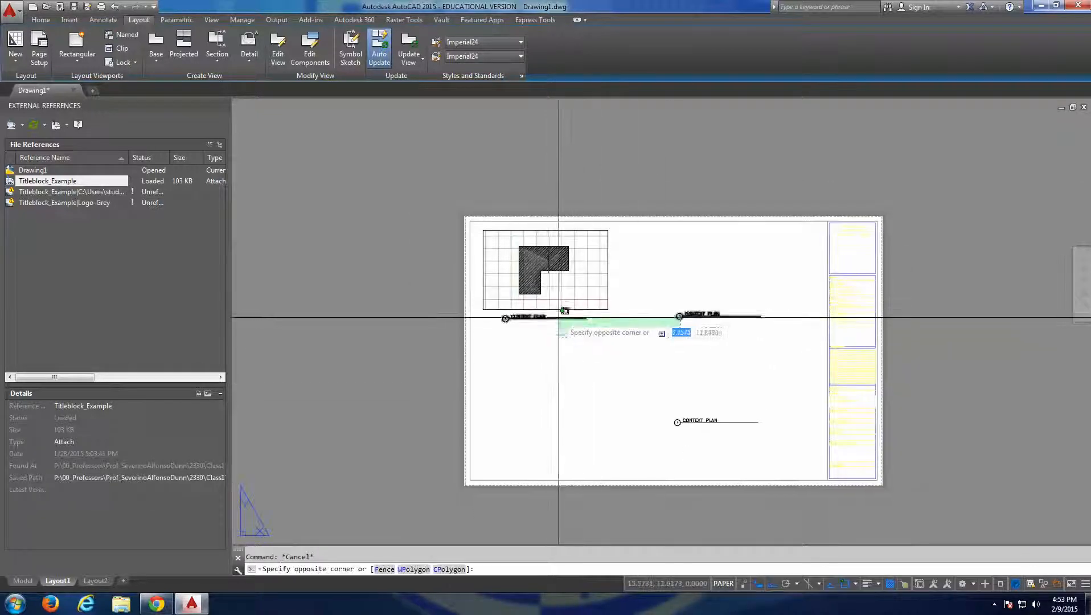
click(555, 316)
text(m)
key(Return)
click(631, 356)
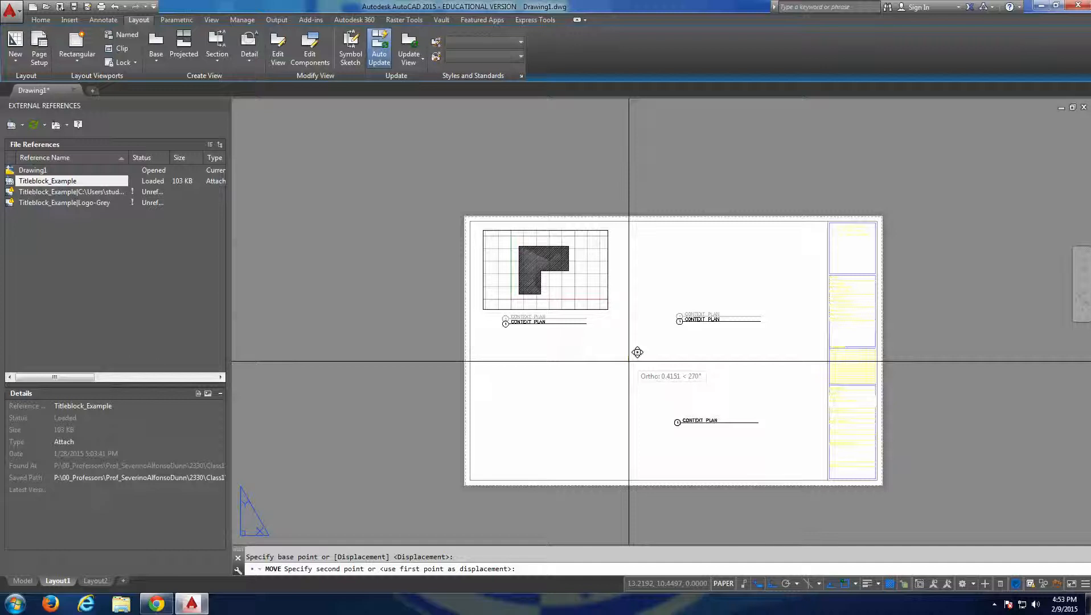
click(629, 361)
key(Escape)
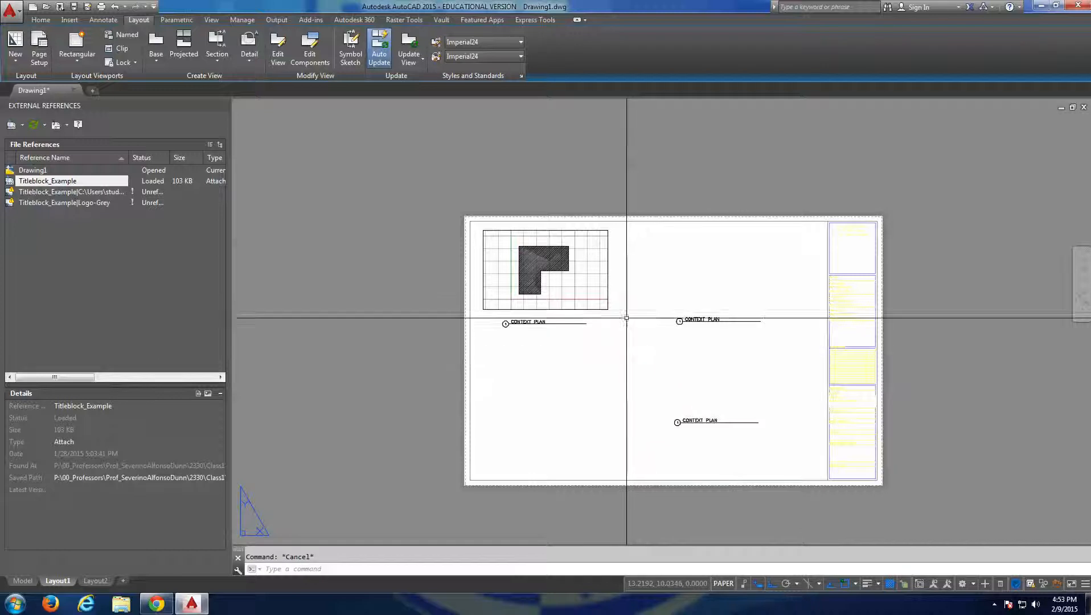
click(608, 316)
click(607, 376)
key(Escape)
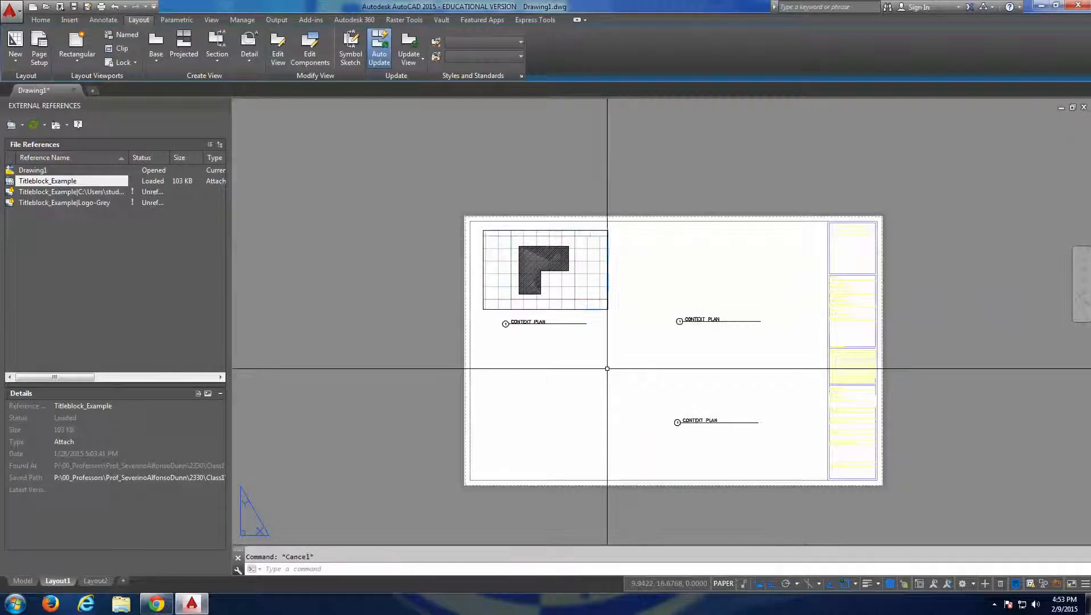
scroll(548, 278, up, 5)
scroll(545, 258, down, 5)
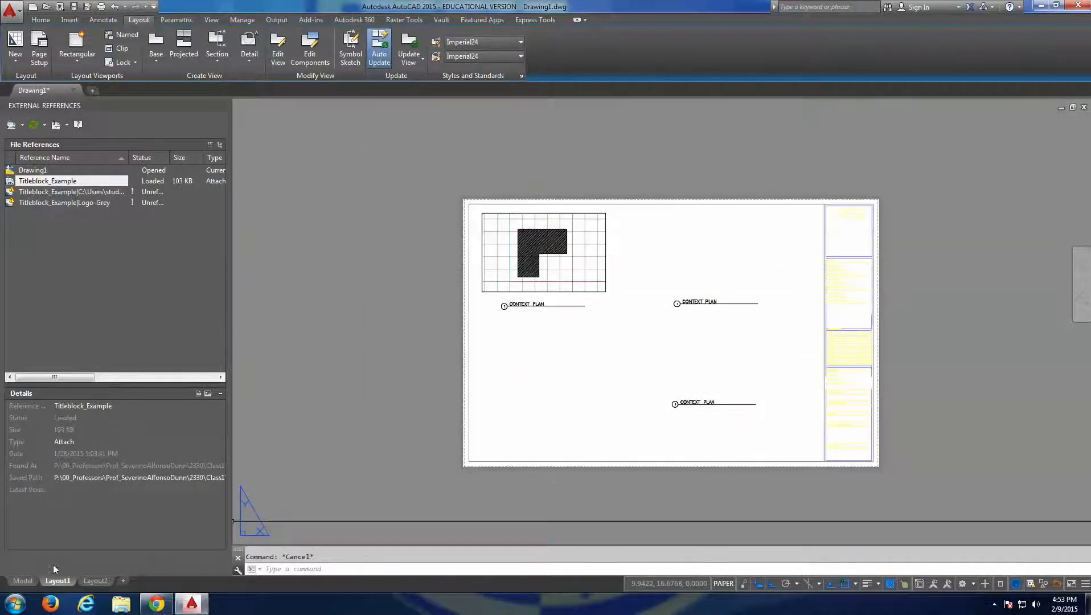
Add a linear dimension for the L-shape's top edge in model space, placed just above the edge.
click(23, 581)
middle_drag(507, 310, 509, 316)
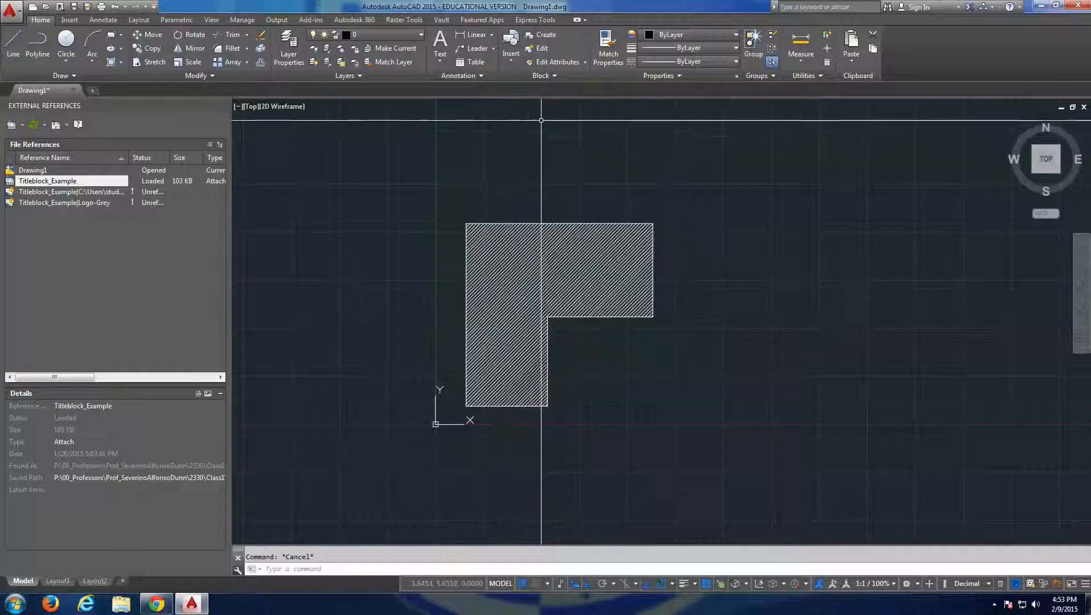
click(476, 36)
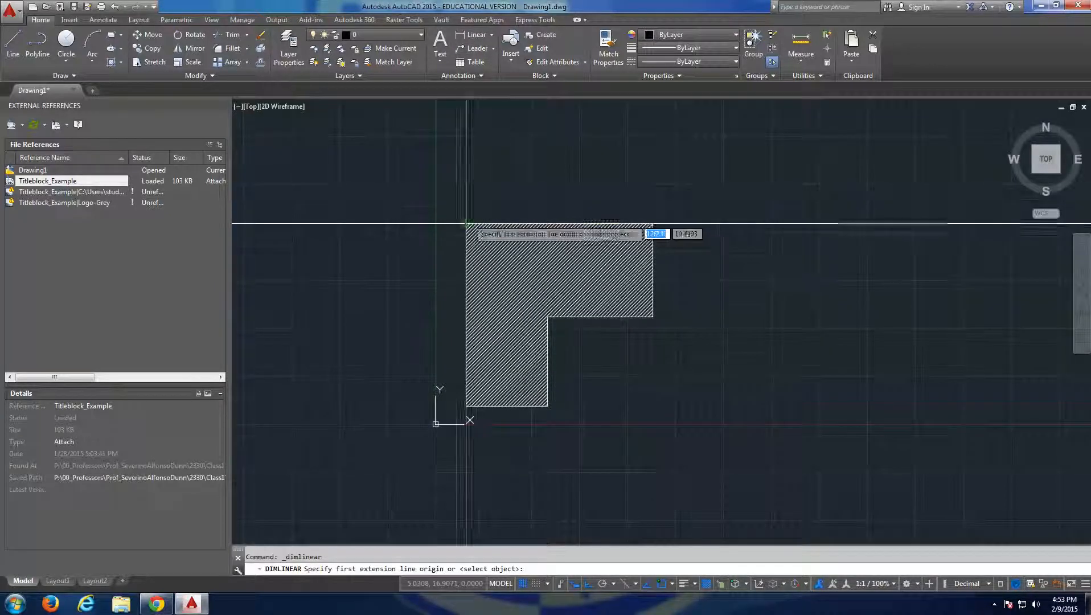
click(466, 224)
click(653, 224)
click(605, 211)
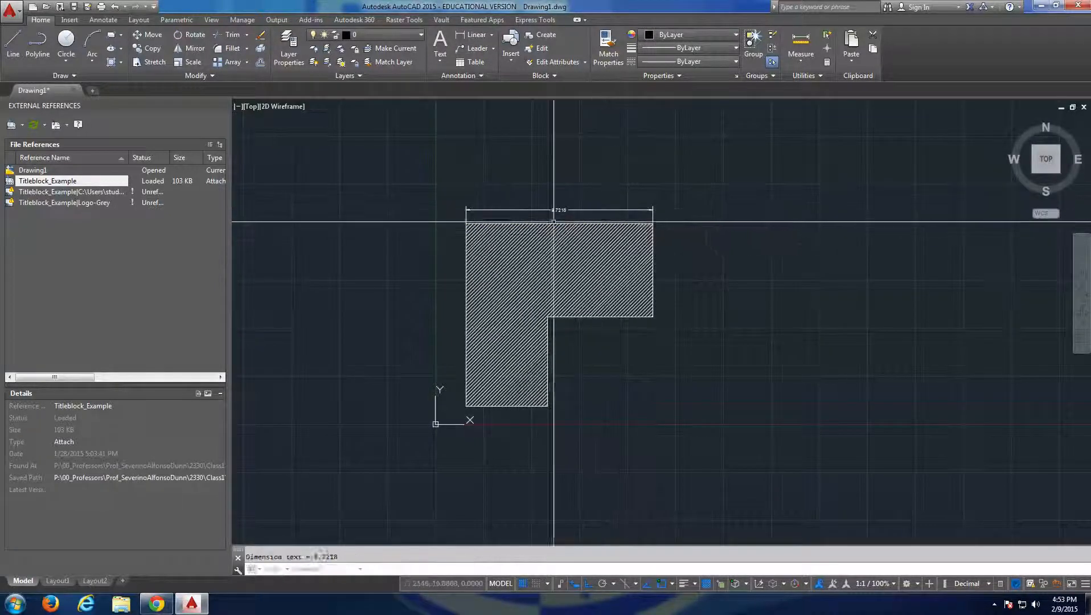
Add a linear dimension for the full height of the L-shape's left edge, placed just outside it.
key(Return)
click(466, 224)
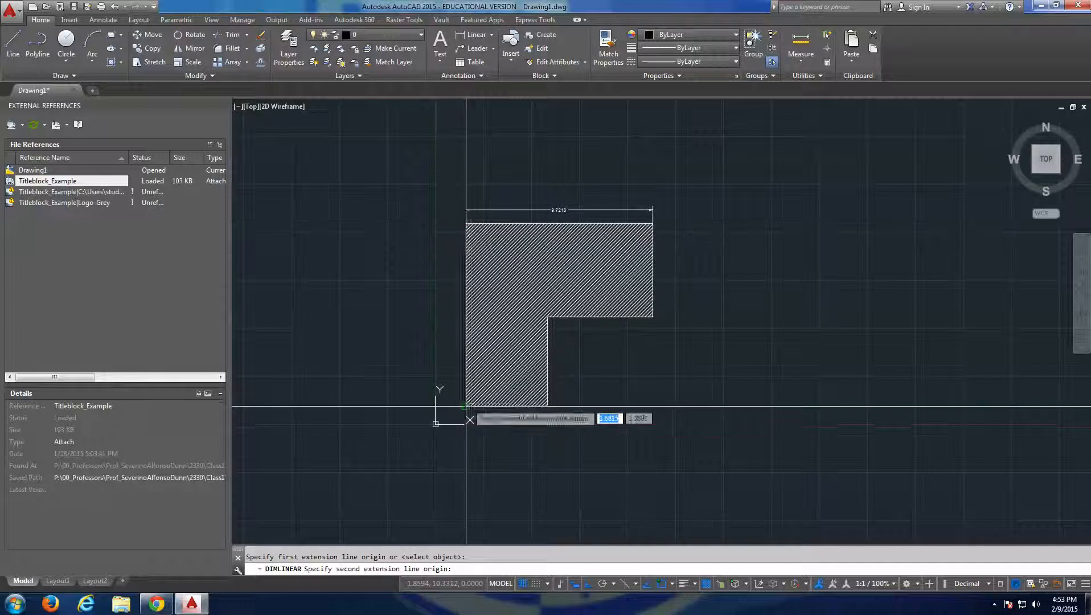
click(466, 406)
click(449, 399)
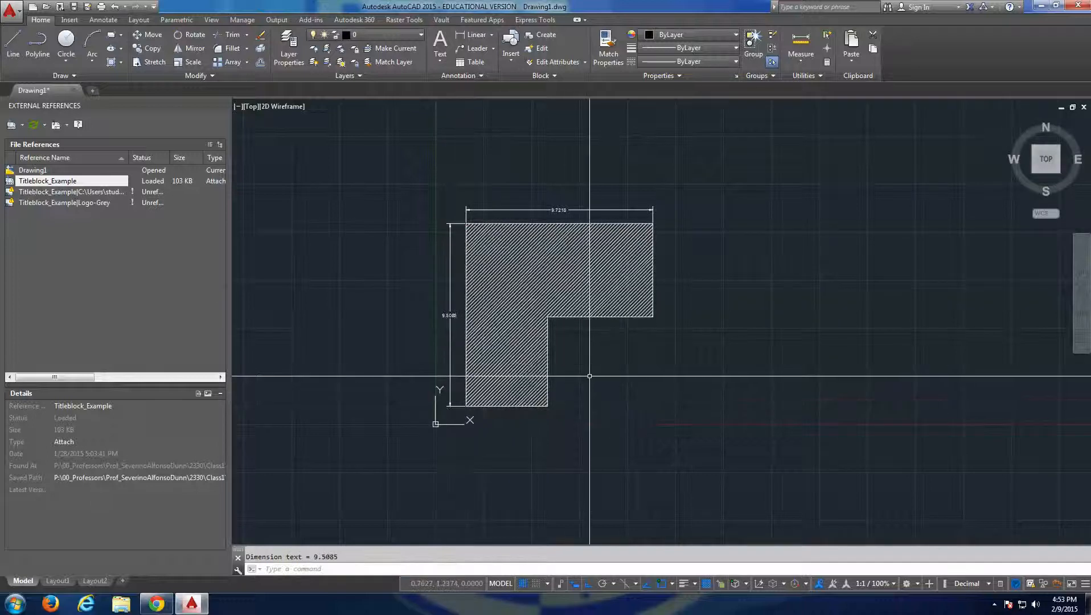
scroll(554, 343, up, 9)
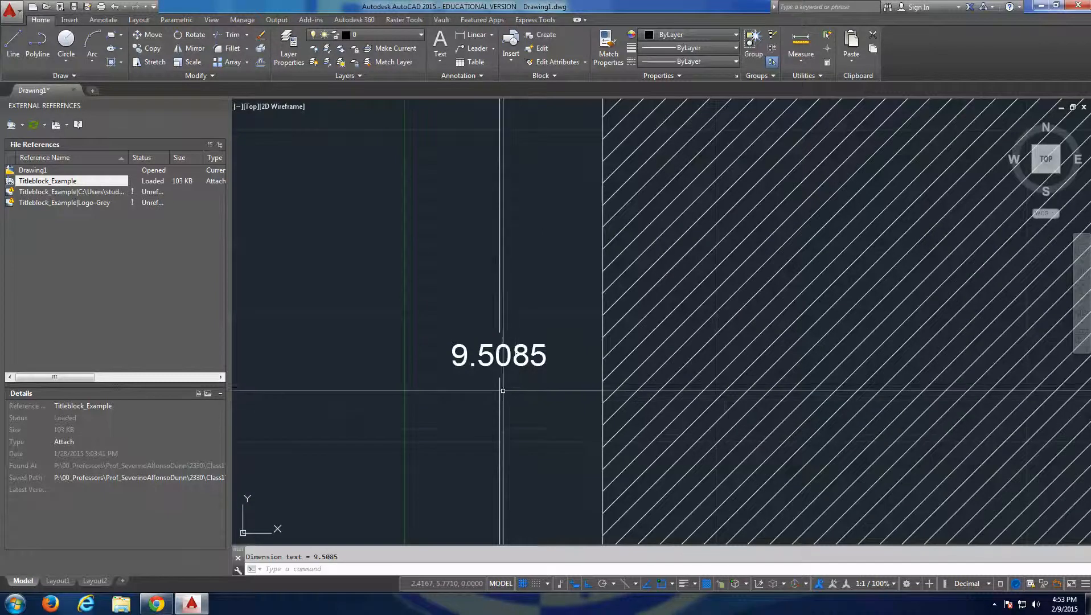
scroll(496, 386, down, 4)
scroll(489, 381, up, 4)
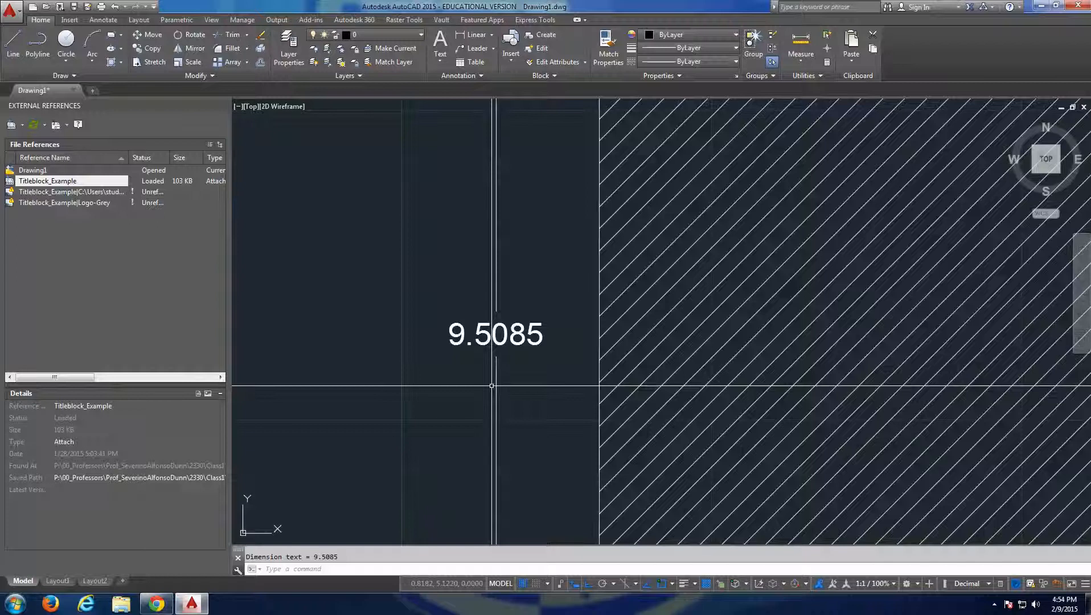
scroll(499, 388, down, 4)
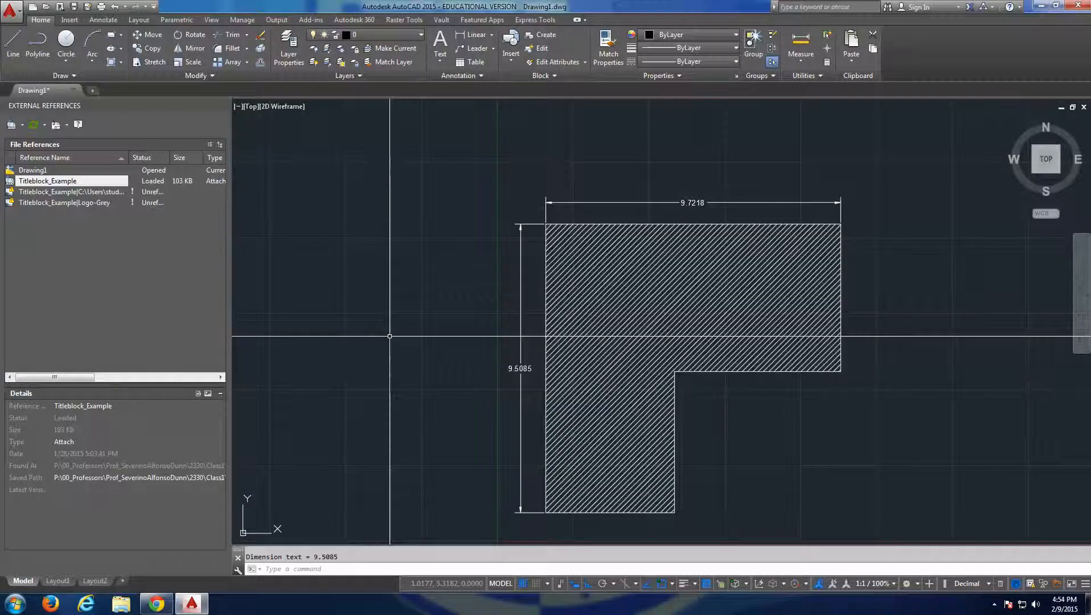
Set the drawing's length units to Architectural with 0'-0 1/16" precision, keeping inches as the insertion scale.
click(17, 11)
mouse_move(48, 272)
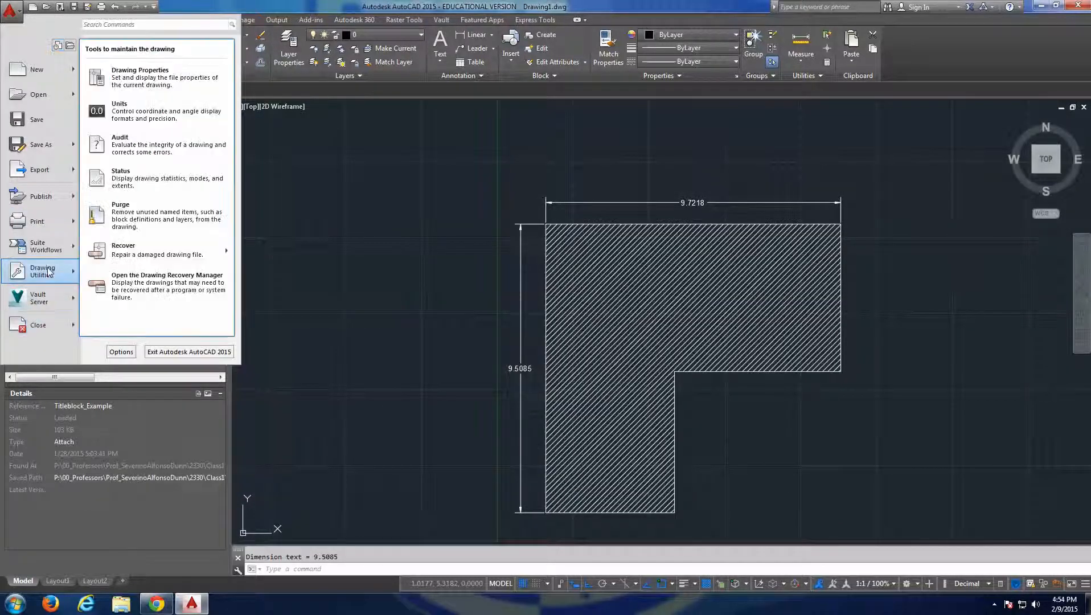
click(172, 113)
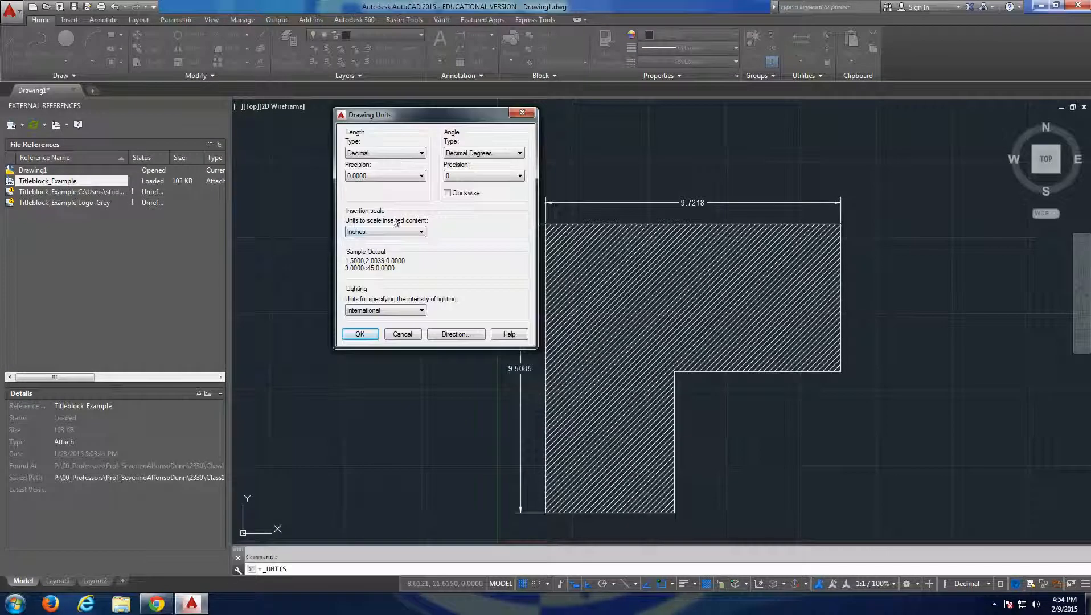
click(385, 231)
click(385, 232)
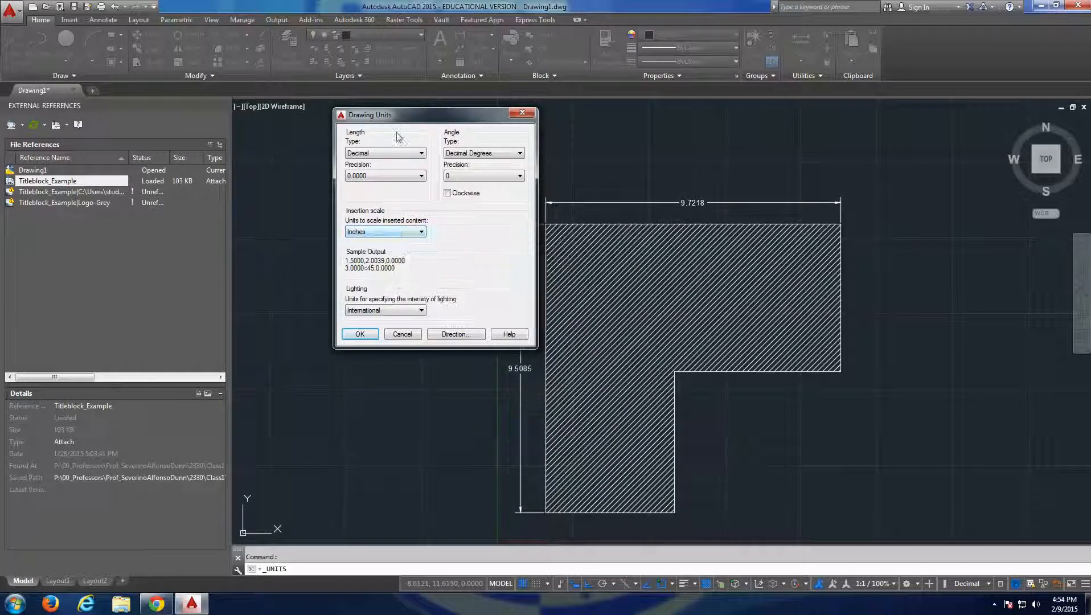
click(392, 166)
click(367, 181)
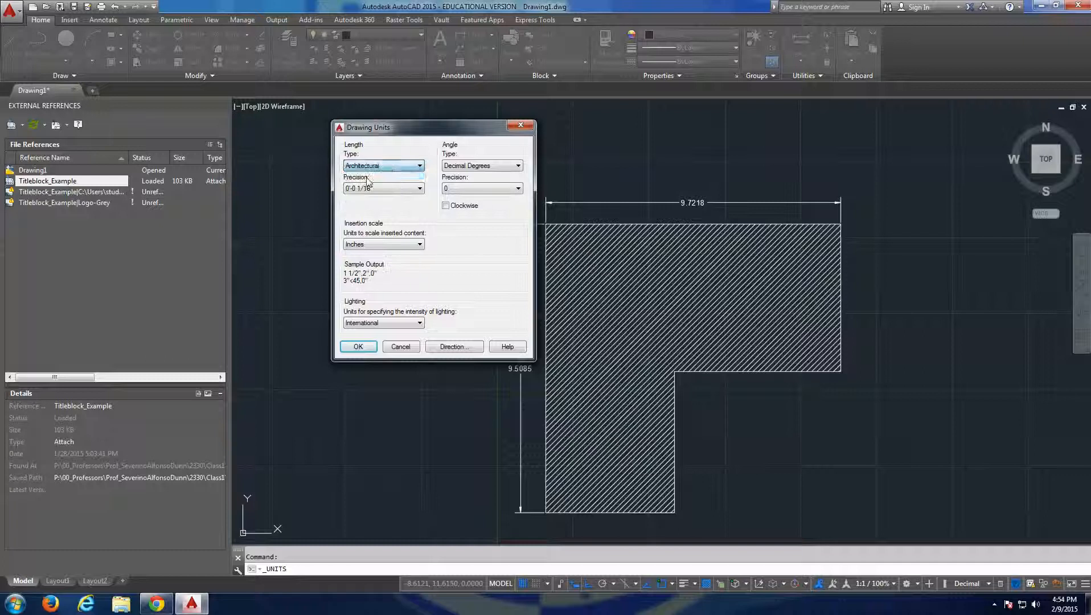
click(358, 347)
Modify the Standard dimension style so its primary units use the Architectural format with 0'-0 1/16" precision.
scroll(539, 394, up, 6)
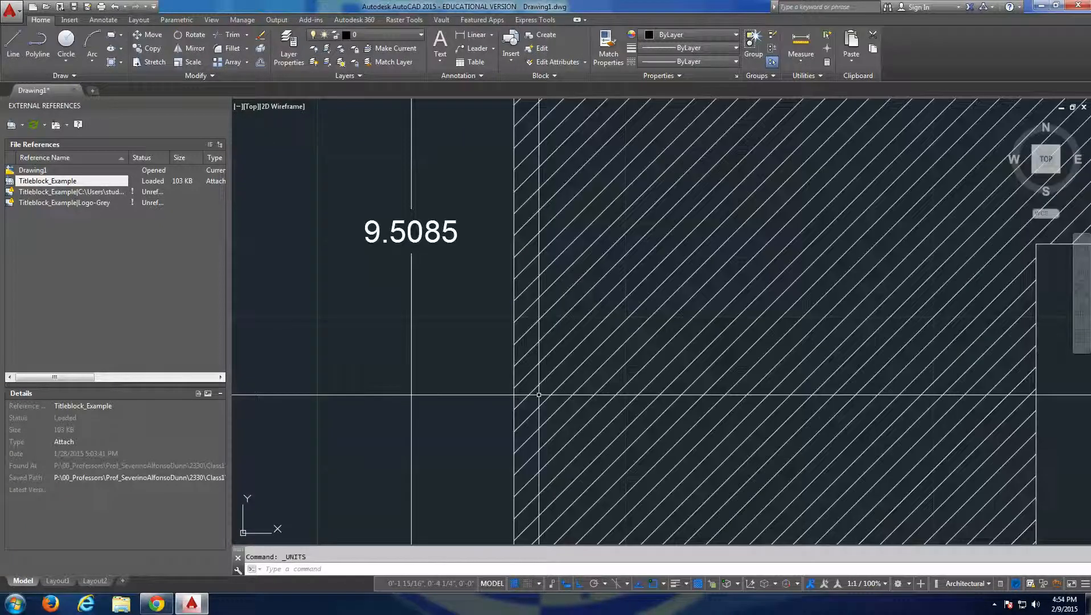
scroll(538, 394, down, 4)
click(481, 76)
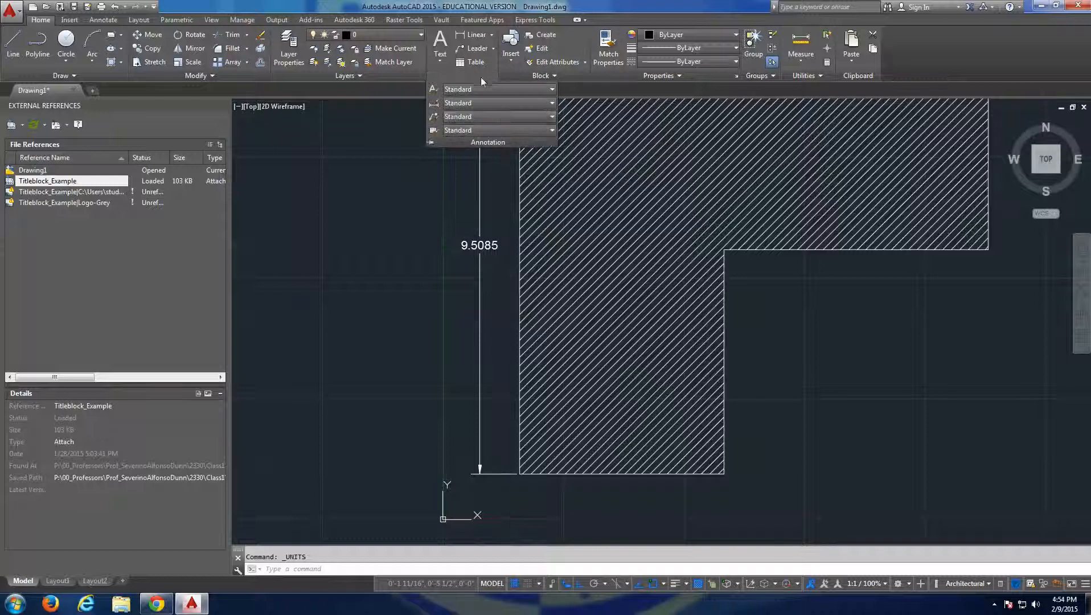
click(473, 103)
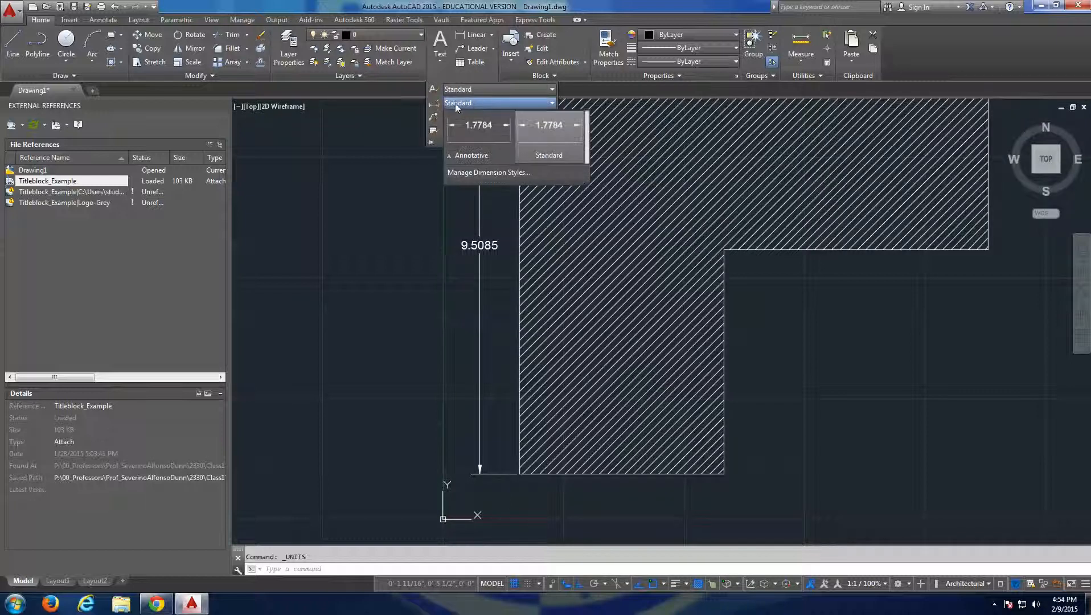
click(479, 174)
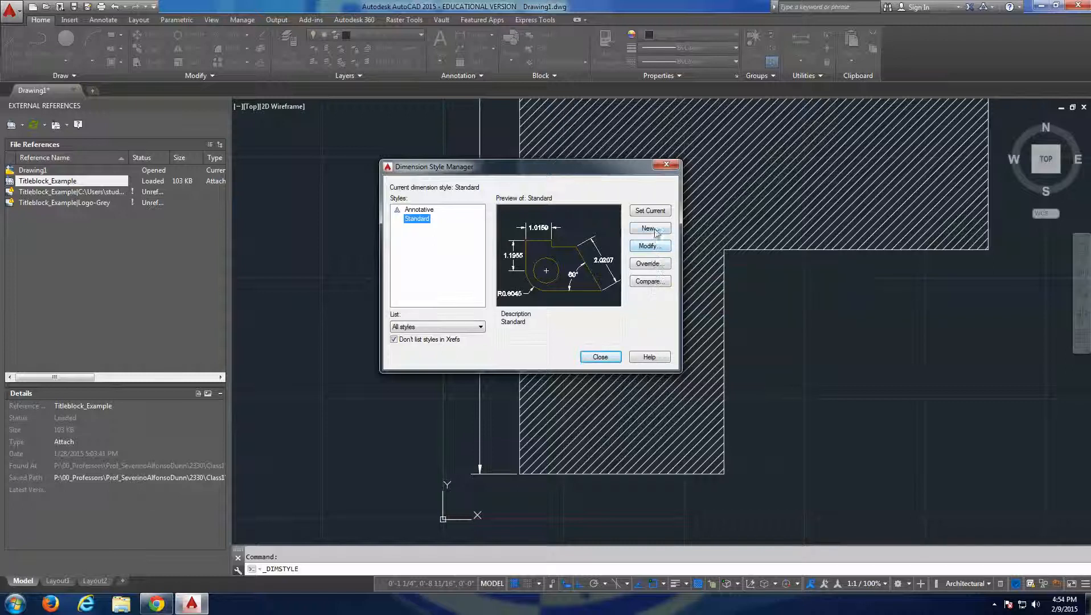
click(649, 247)
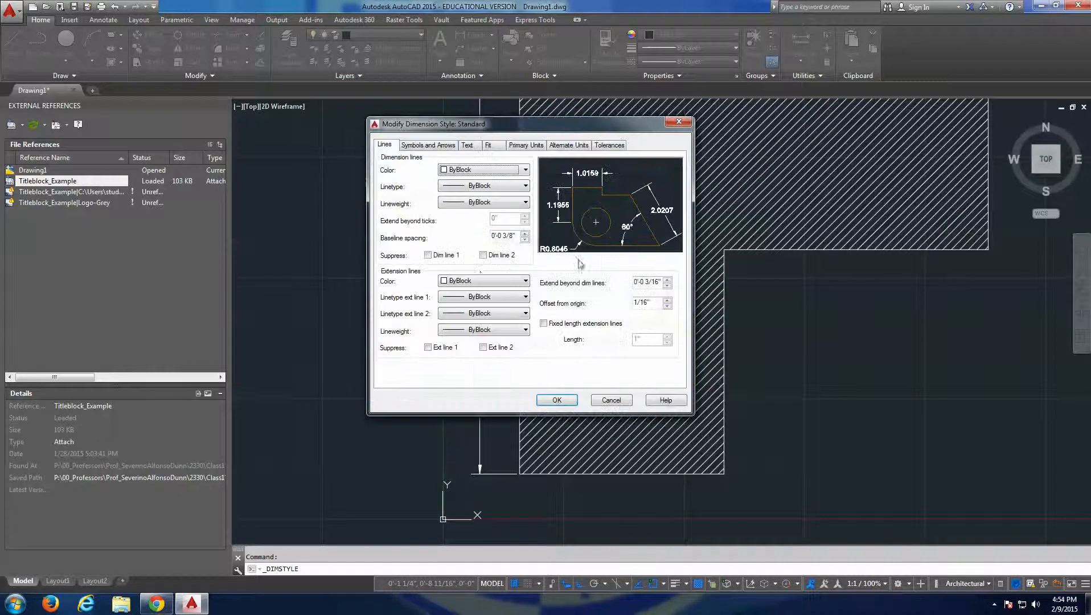
click(468, 145)
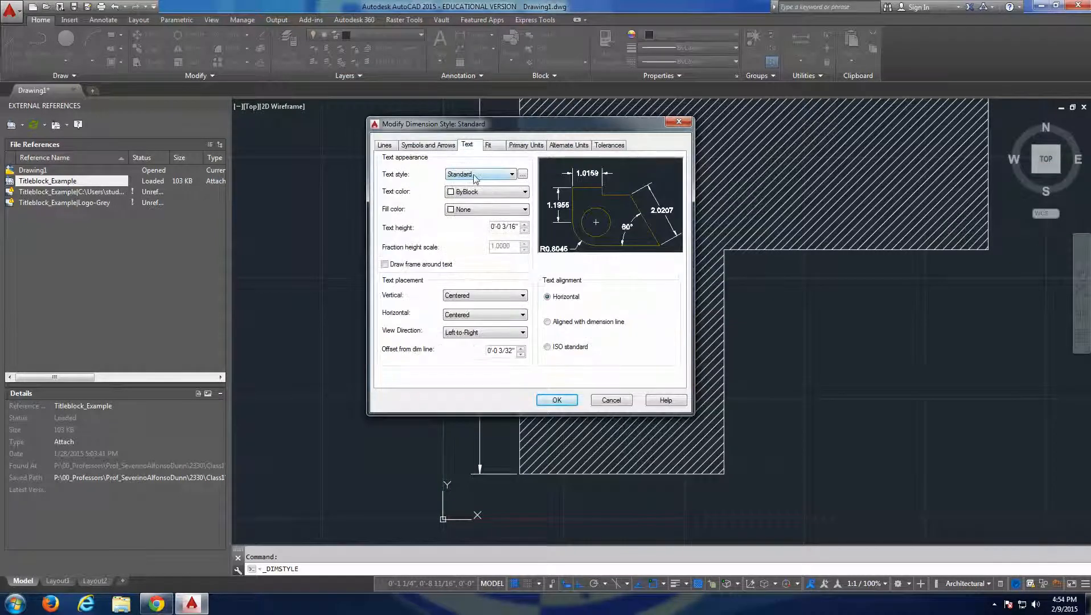
click(489, 146)
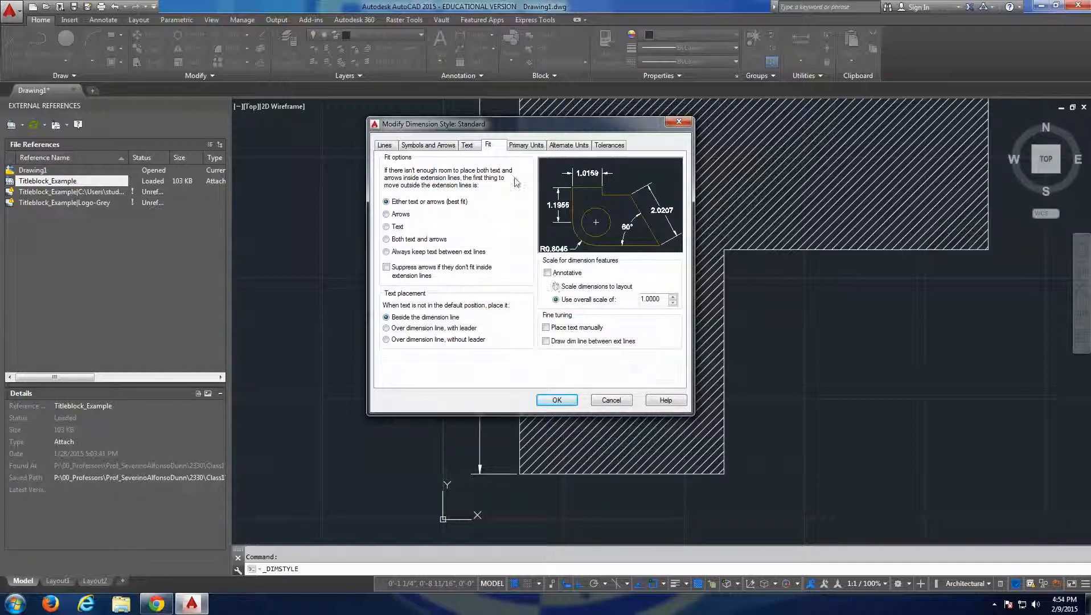
click(525, 146)
click(507, 169)
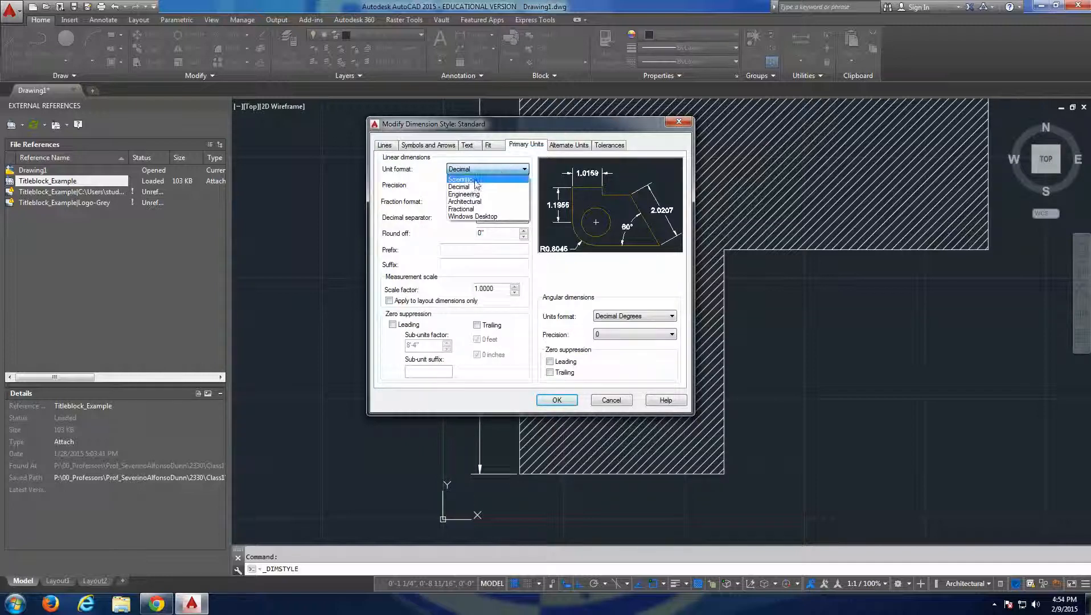
click(465, 202)
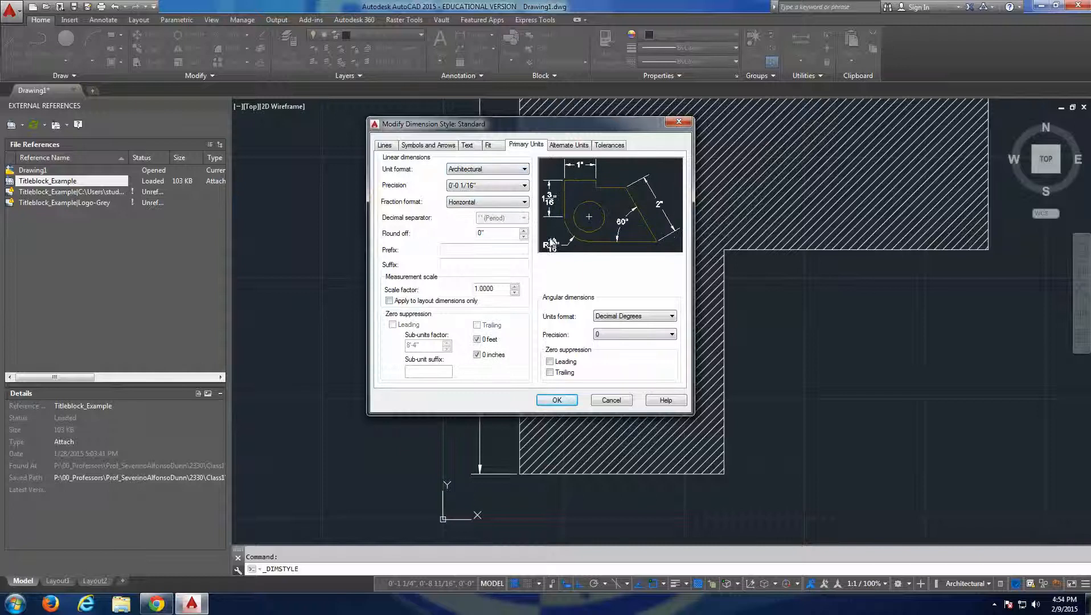
Set the Standard style's text placement to over the dimension line with leader and its text alignment to aligned with dimension line, and apply the style.
click(495, 147)
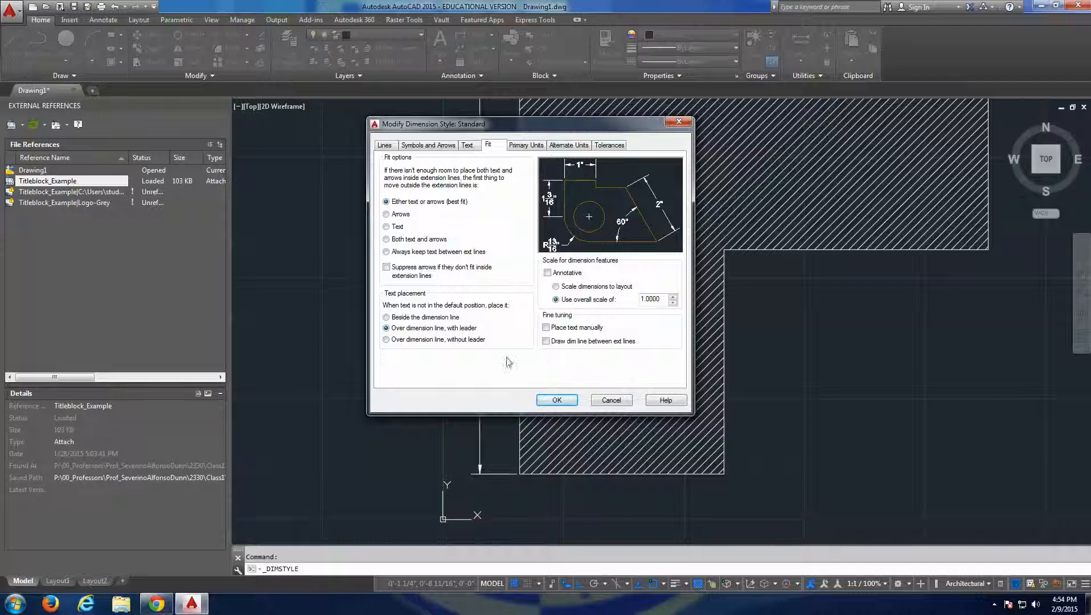
click(468, 145)
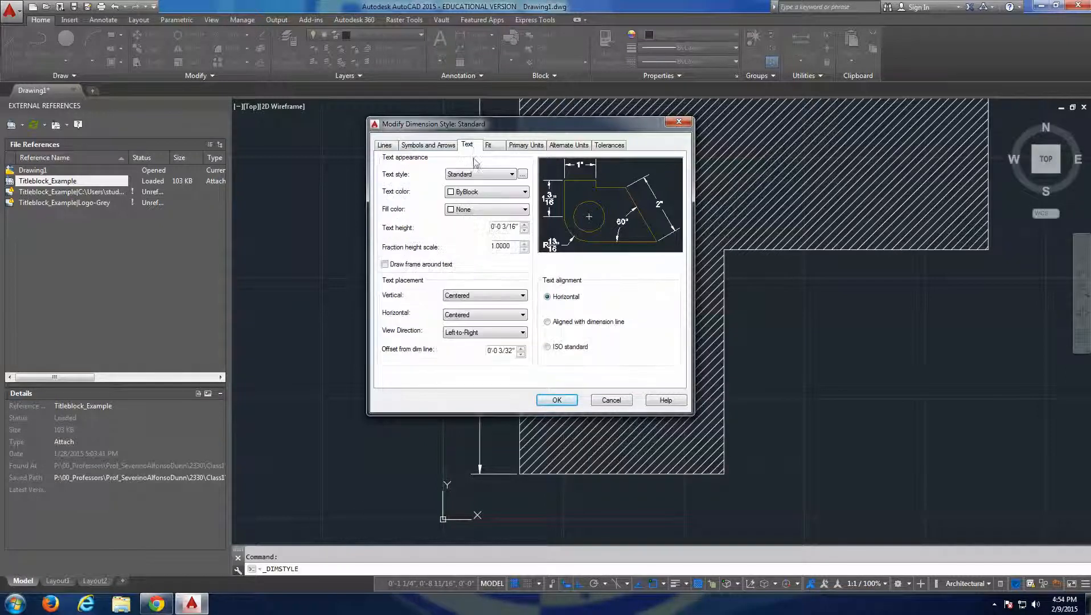
click(547, 322)
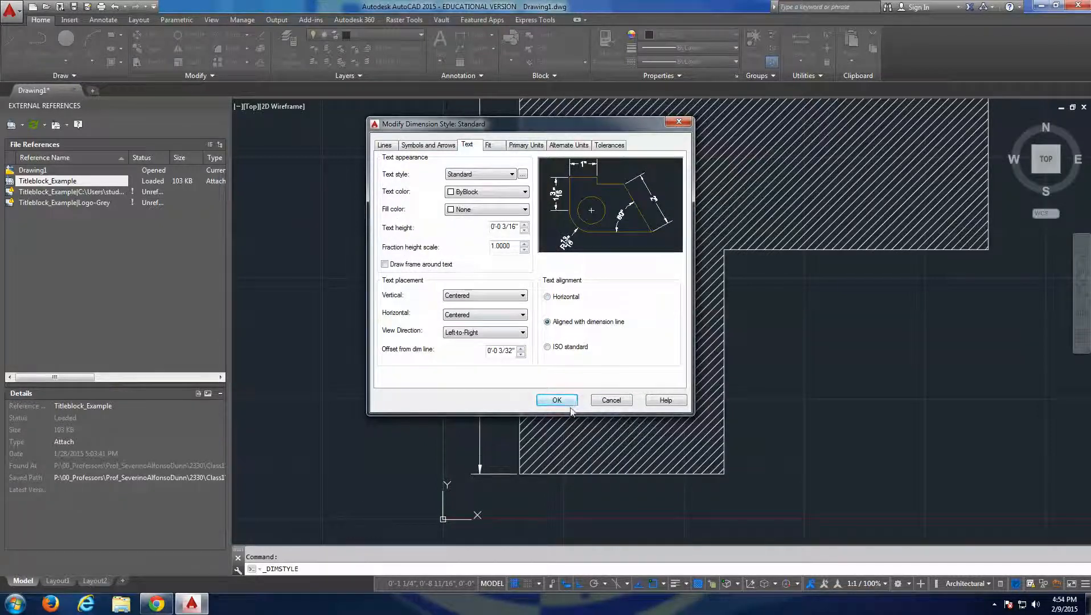
click(569, 403)
click(600, 357)
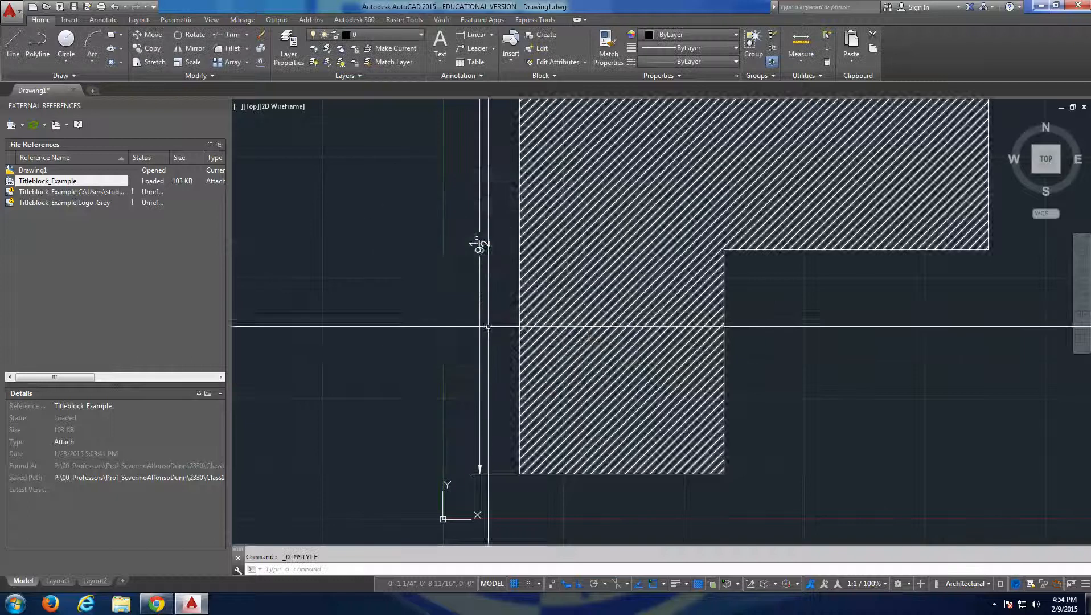
scroll(426, 356, down, 3)
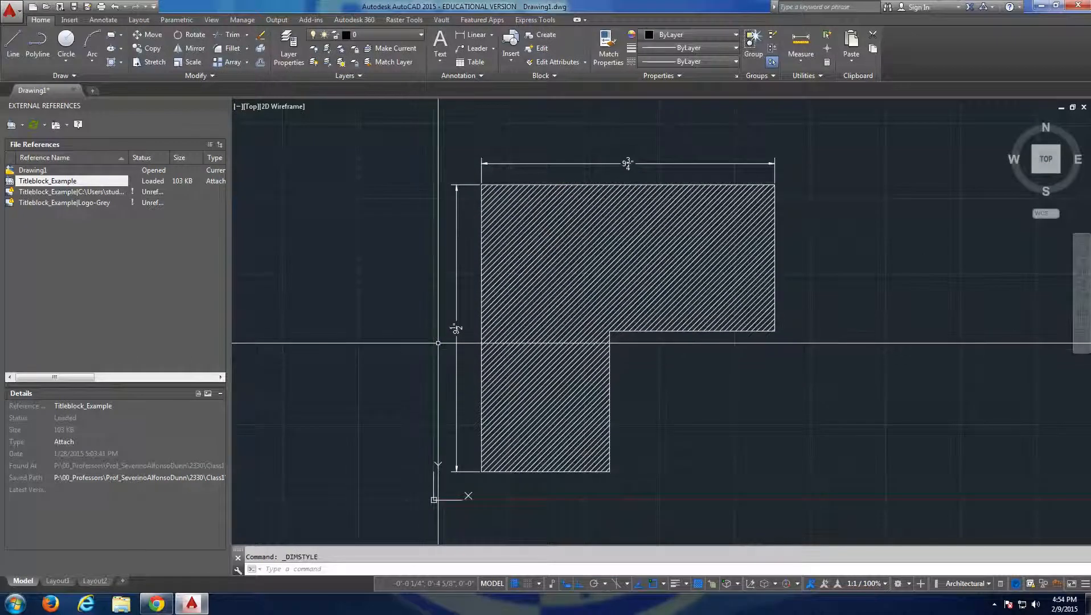
click(506, 157)
click(480, 164)
click(465, 166)
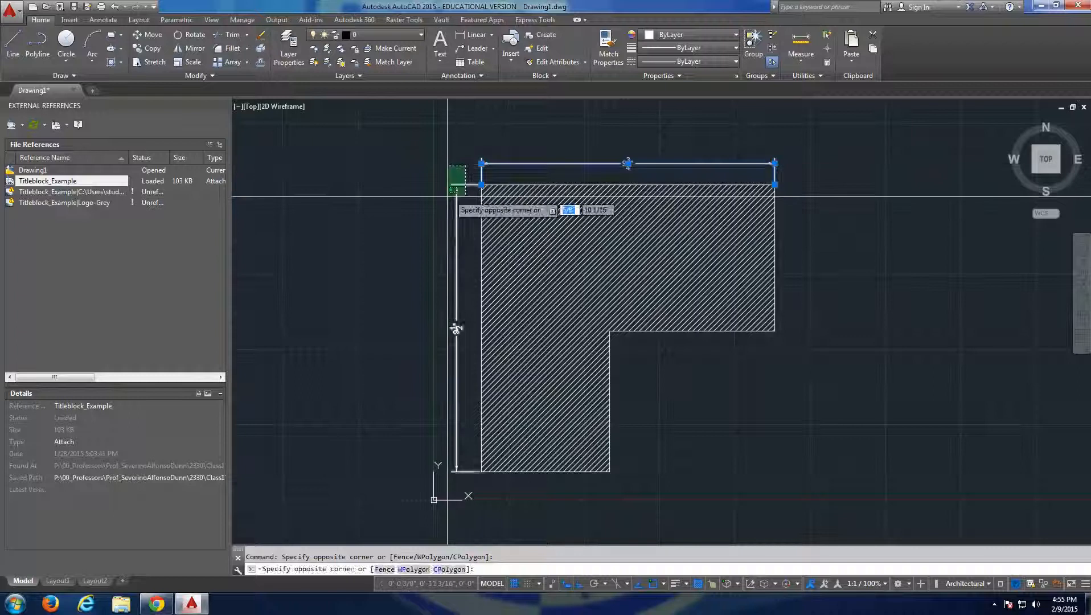
click(445, 201)
key(Escape)
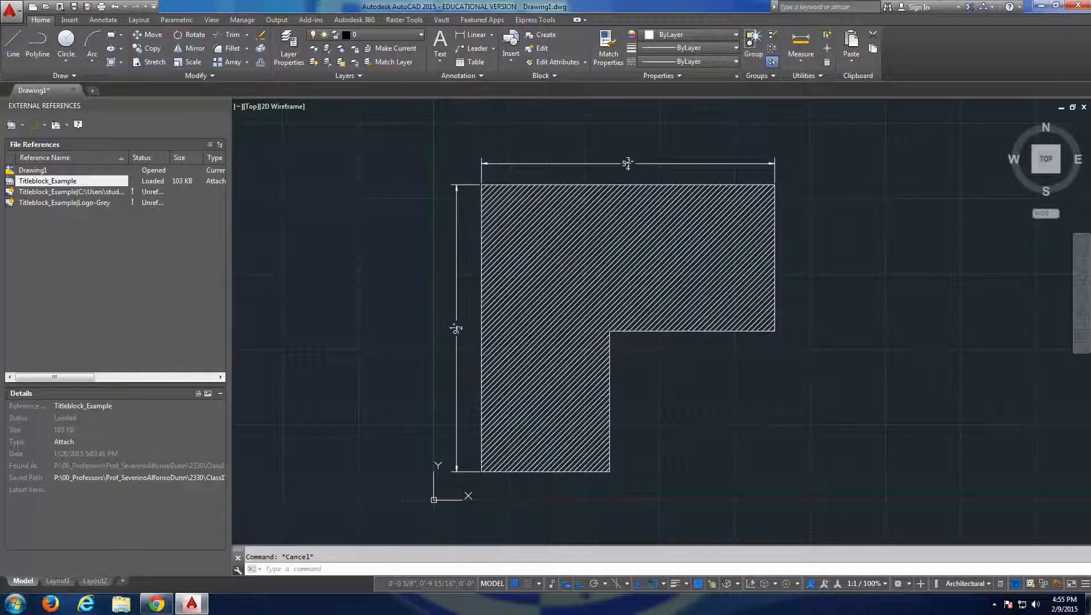
Examine the drawing's layers in the layer properties manager, and close it.
text(la)
key(Return)
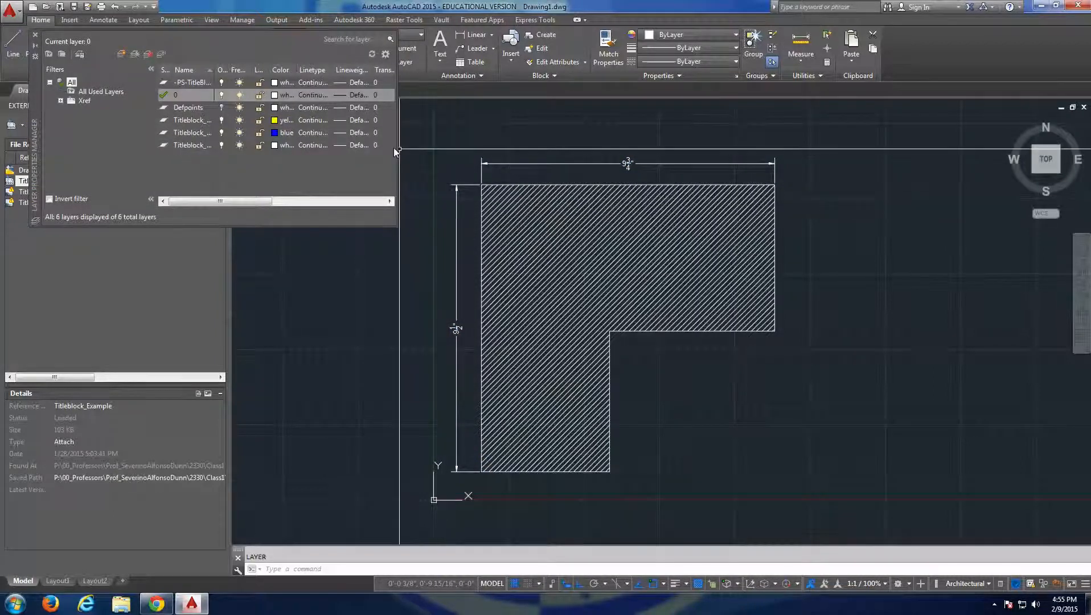
drag(397, 147, 426, 148)
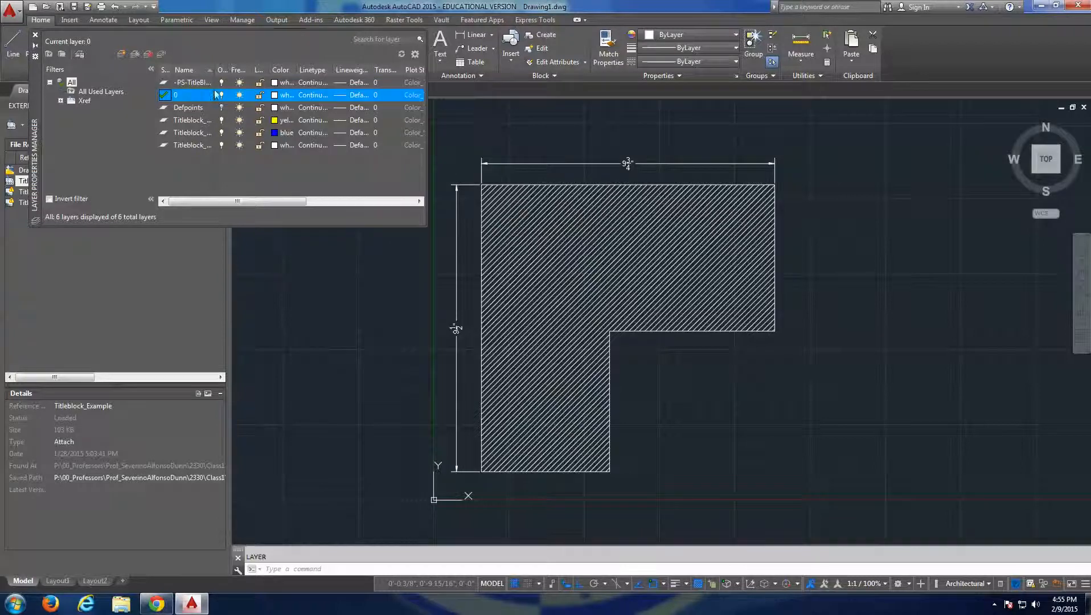
click(36, 35)
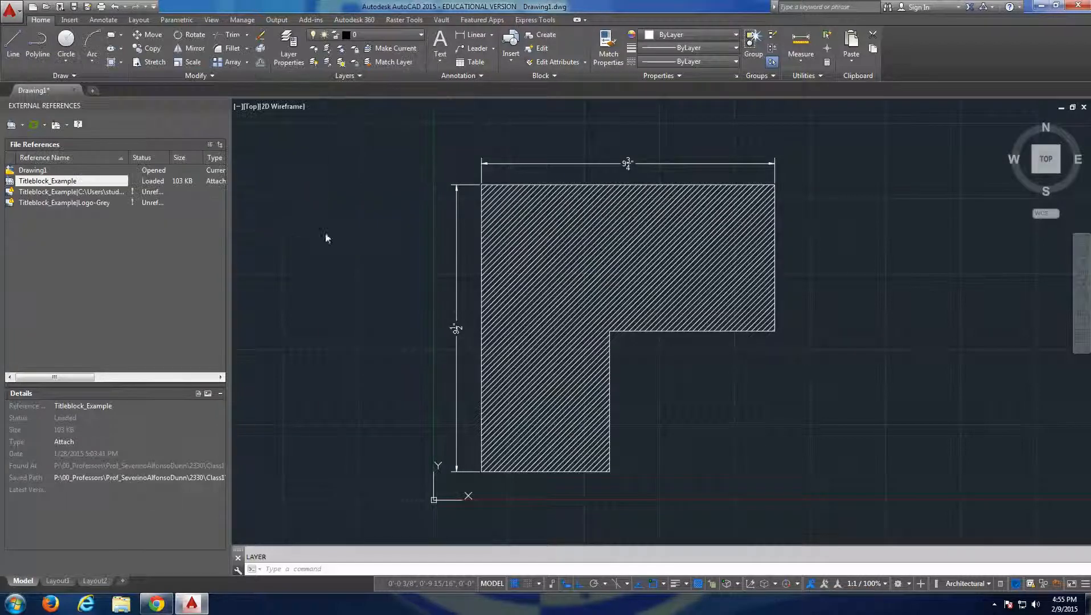
Save the drawing to the Desktop as BaseSheet4.dwg.
scroll(344, 217, down, 3)
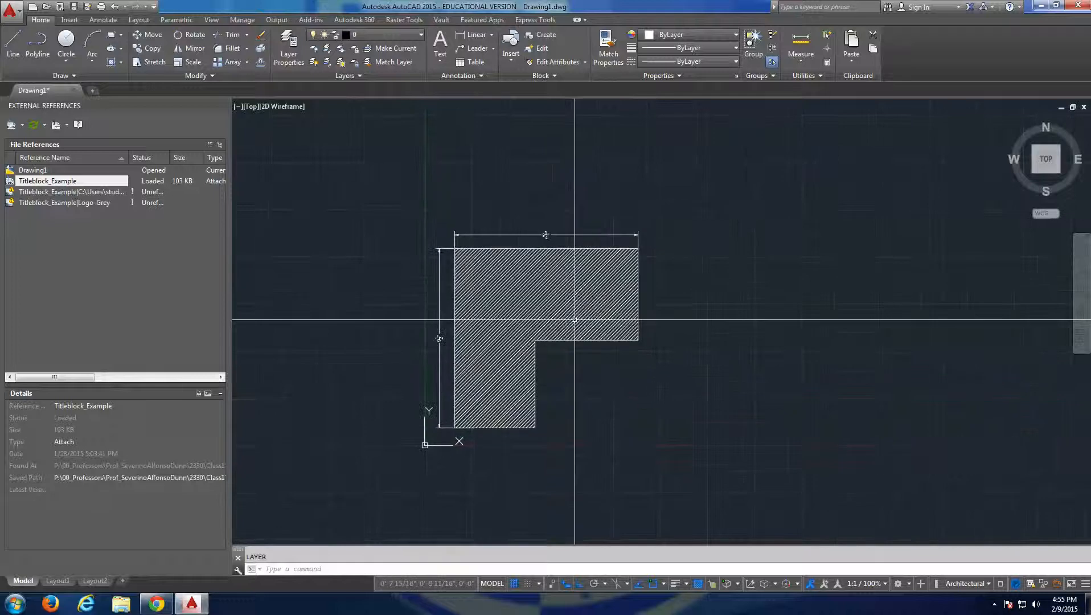
mouse_move(503, 317)
middle_down()
mouse_move(475, 300)
mouse_move(470, 336)
middle_up()
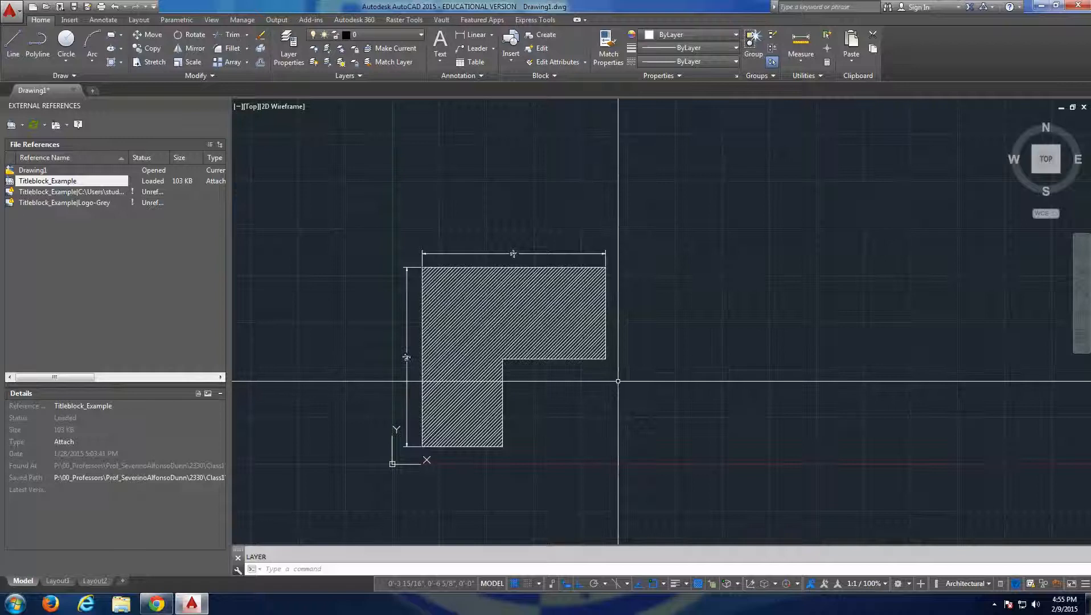
key(ctrl+s)
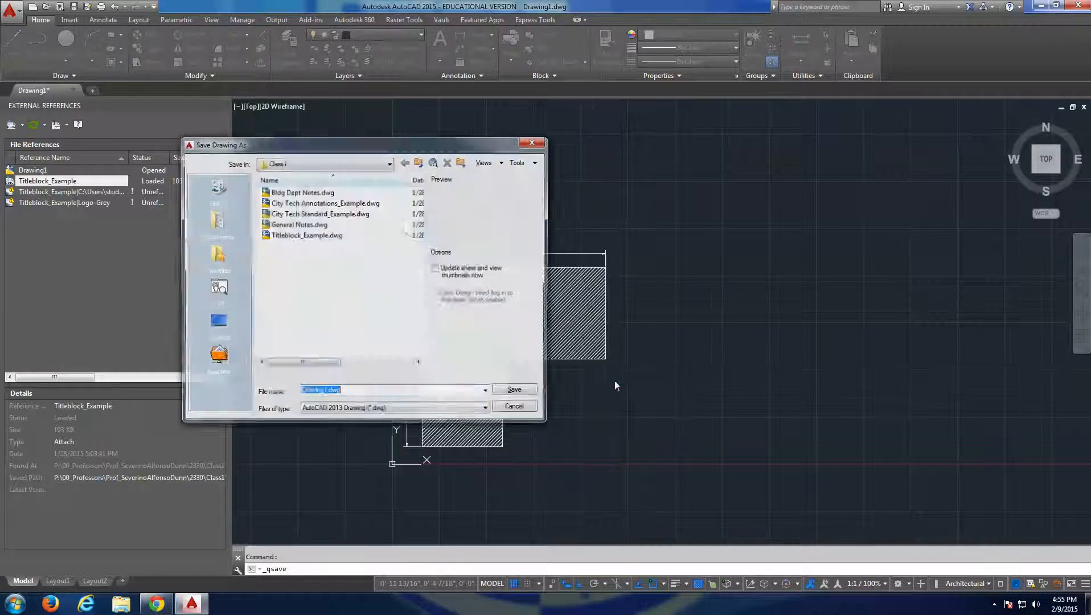
click(216, 324)
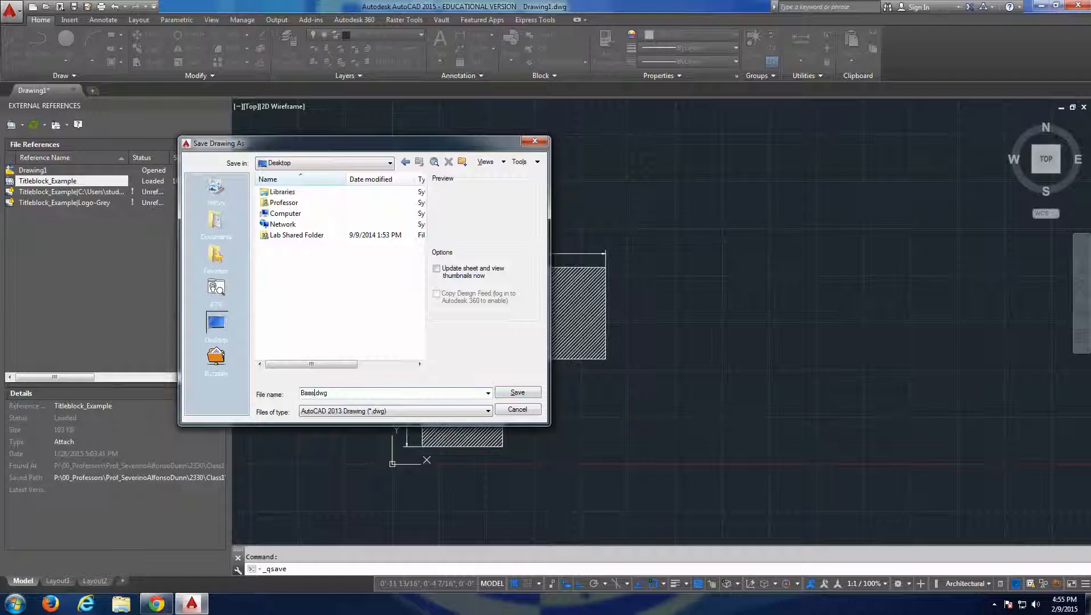
text(Sh)
text(ee)
text(t4)
key(Return)
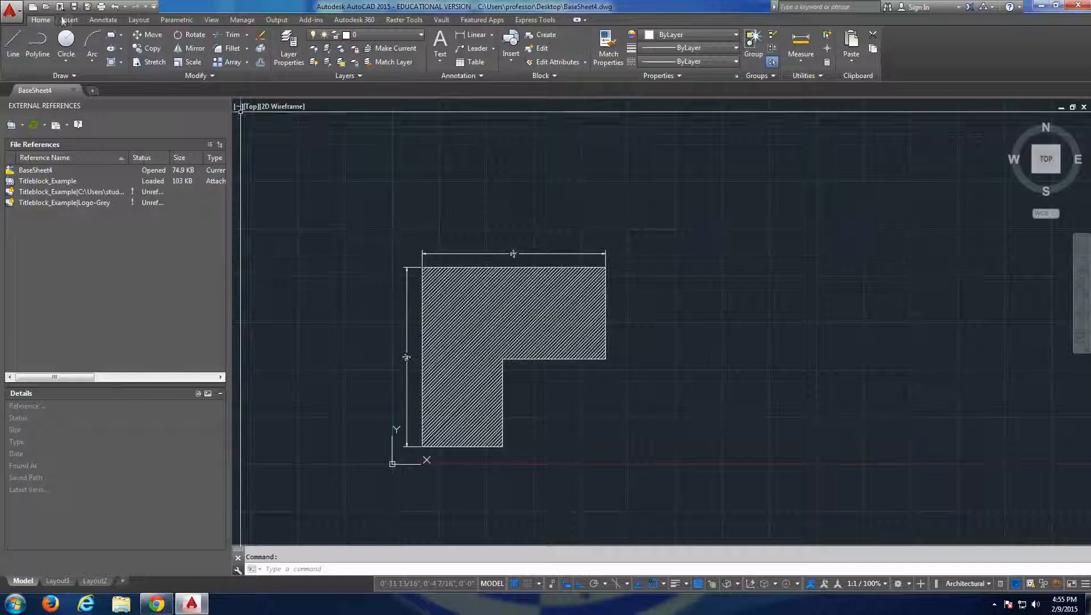
Save a copy of the drawing on the Desktop under the new name Sheet43D.dwg.
key(ctrl+shift+s)
click(334, 393)
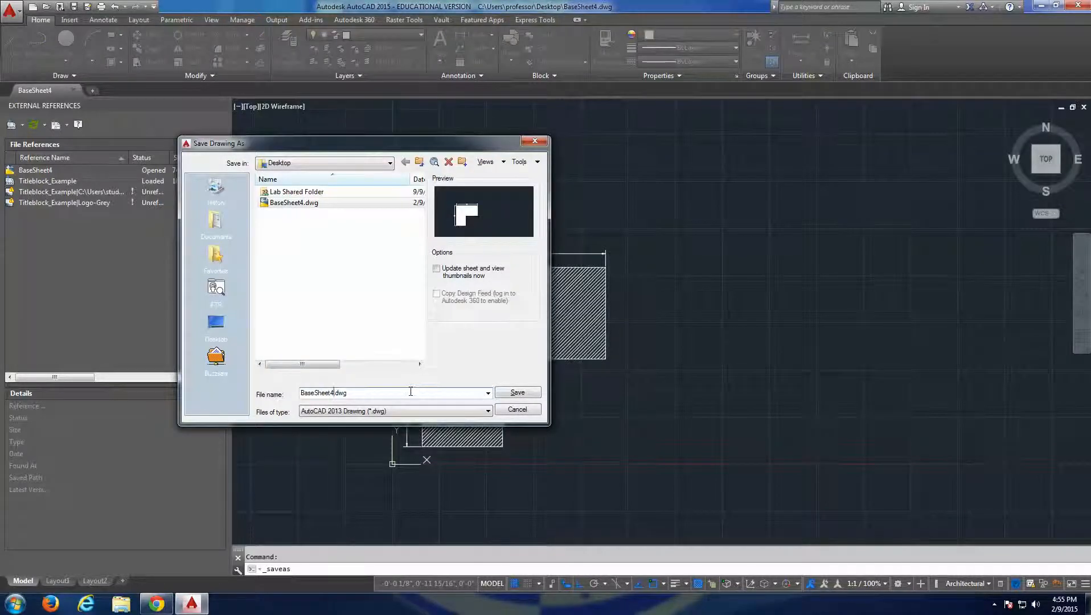
drag(300, 393, 317, 394)
key(BackSpace)
click(320, 393)
text(3D)
key(Return)
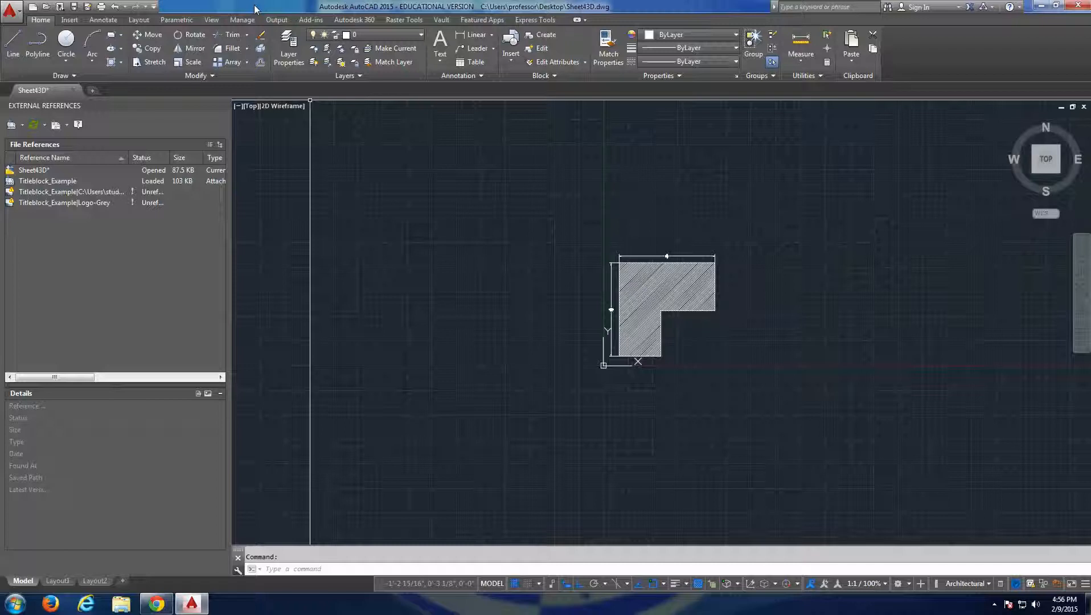
Switch to the 3D Basics workspace and set the model view to SW Isometric.
click(905, 586)
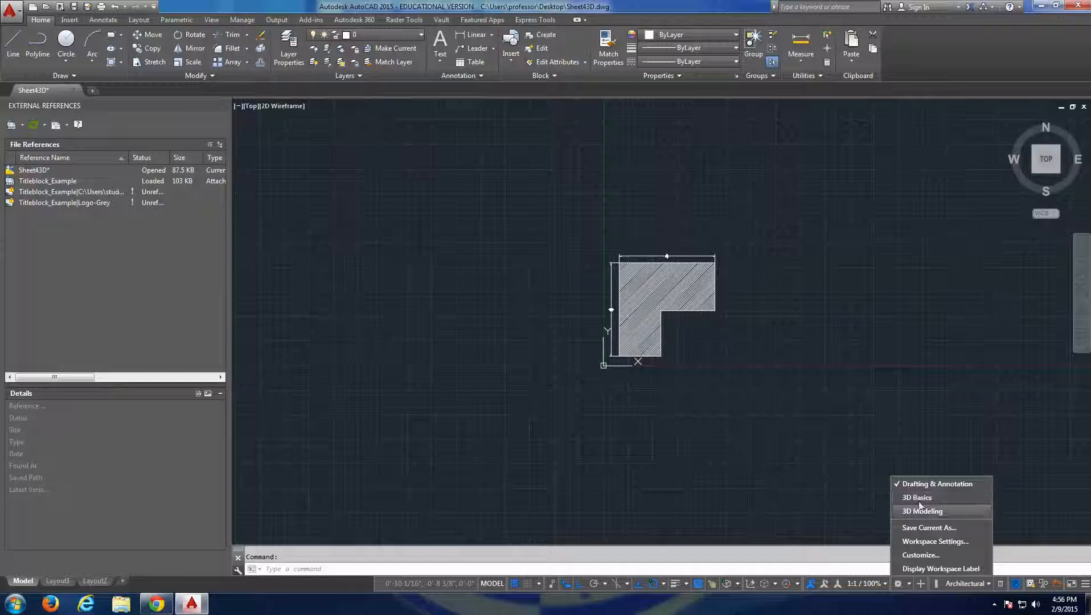
click(919, 498)
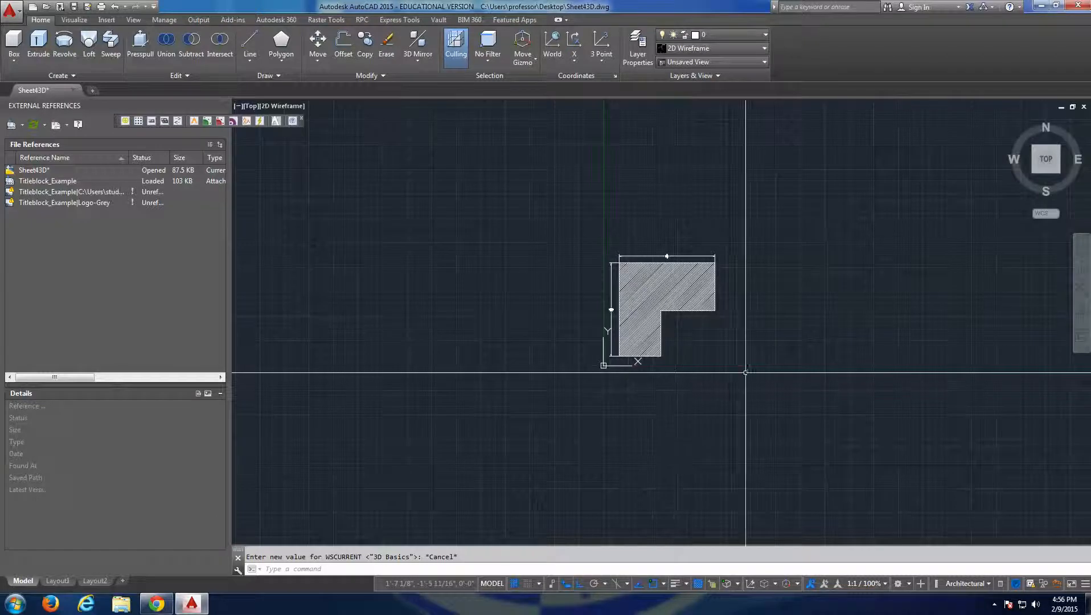
click(1036, 172)
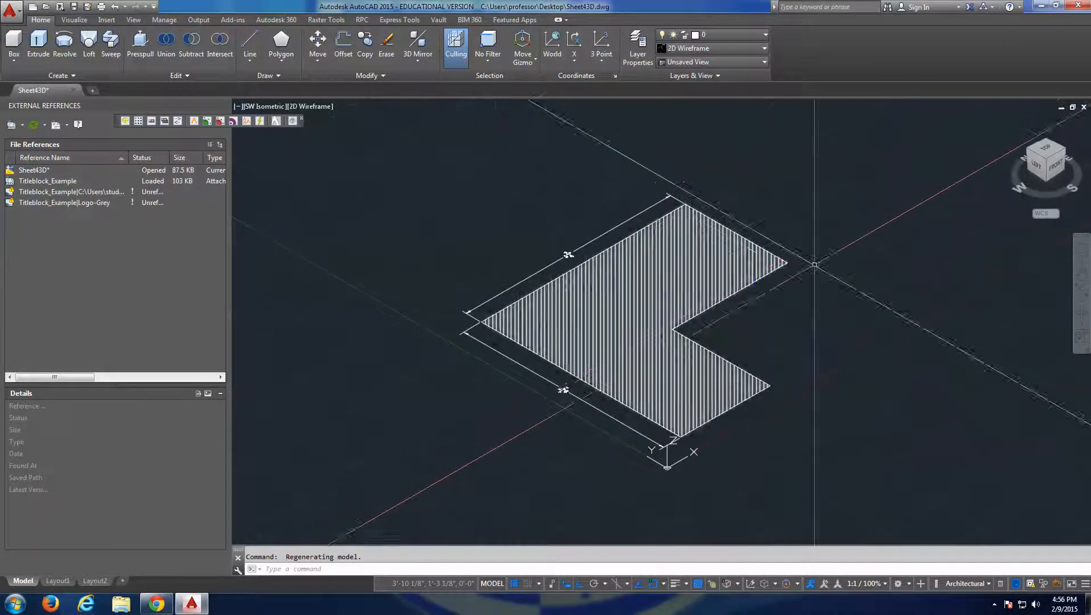
Orbit around the flat L-shape and zoom in and out to examine it from several 3D angles.
mouse_move(813, 263)
shift+middle_down()
mouse_move(738, 324)
mouse_move(589, 324)
mouse_move(685, 224)
mouse_move(621, 308)
mouse_move(561, 275)
mouse_move(694, 237)
mouse_move(692, 370)
mouse_move(592, 219)
mouse_move(720, 305)
mouse_move(587, 313)
mouse_move(650, 212)
mouse_move(648, 270)
shift+middle_up()
scroll(706, 312, down, 5)
scroll(634, 308, up, 5)
shift+middle_drag(634, 309, 604, 311)
scroll(515, 319, down, 5)
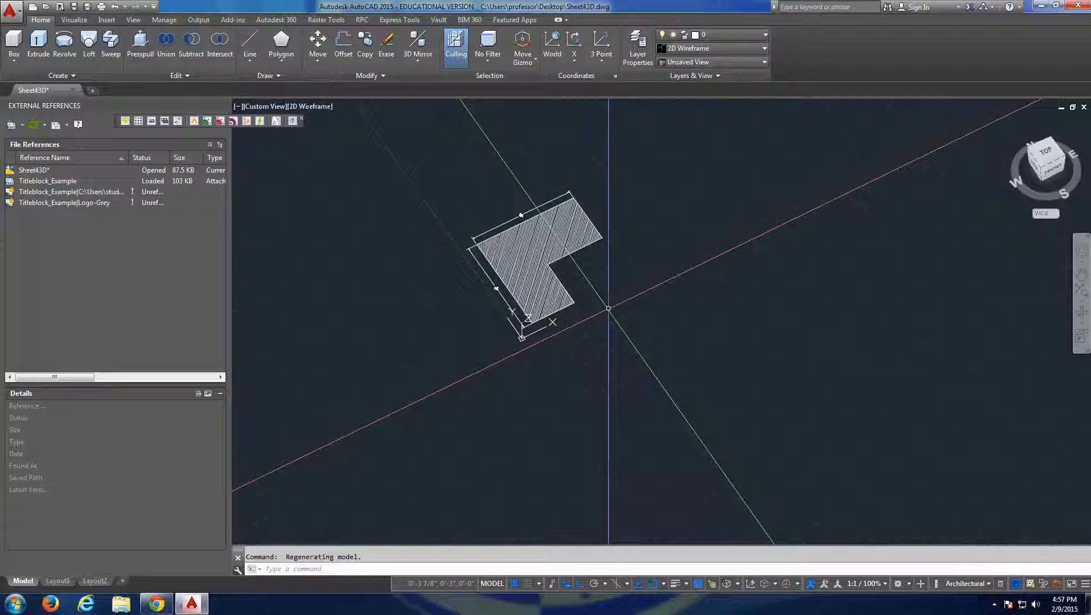
shift+middle_drag(608, 308, 592, 328)
scroll(558, 316, up, 5)
scroll(524, 295, down, 10)
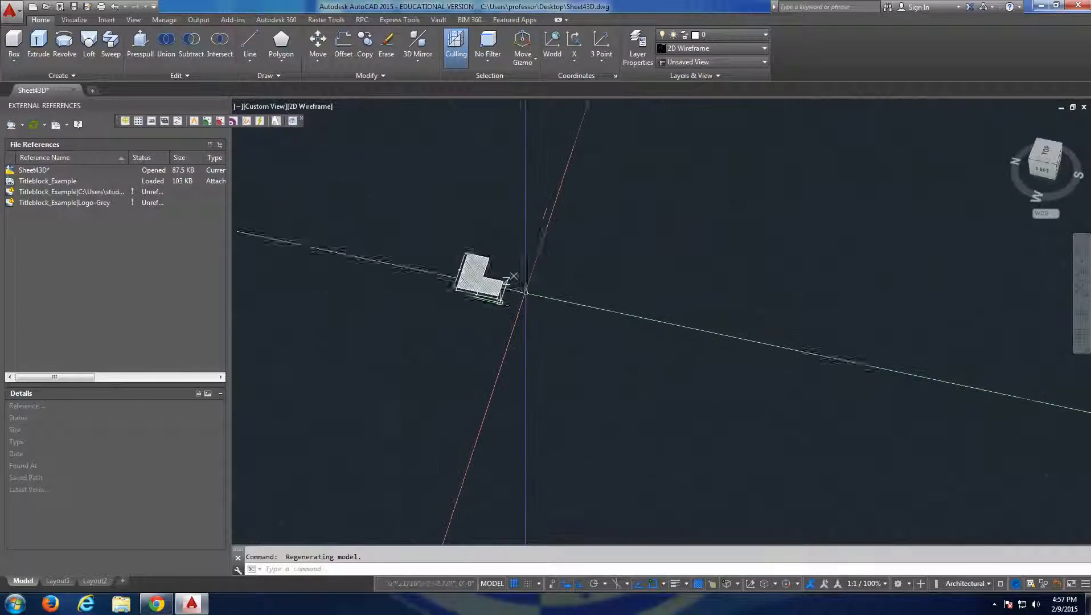
middle_drag(488, 284, 579, 290)
scroll(619, 305, up, 9)
scroll(619, 305, down, 8)
scroll(579, 290, up, 8)
scroll(644, 298, down, 10)
shift+middle_drag(675, 325, 632, 293)
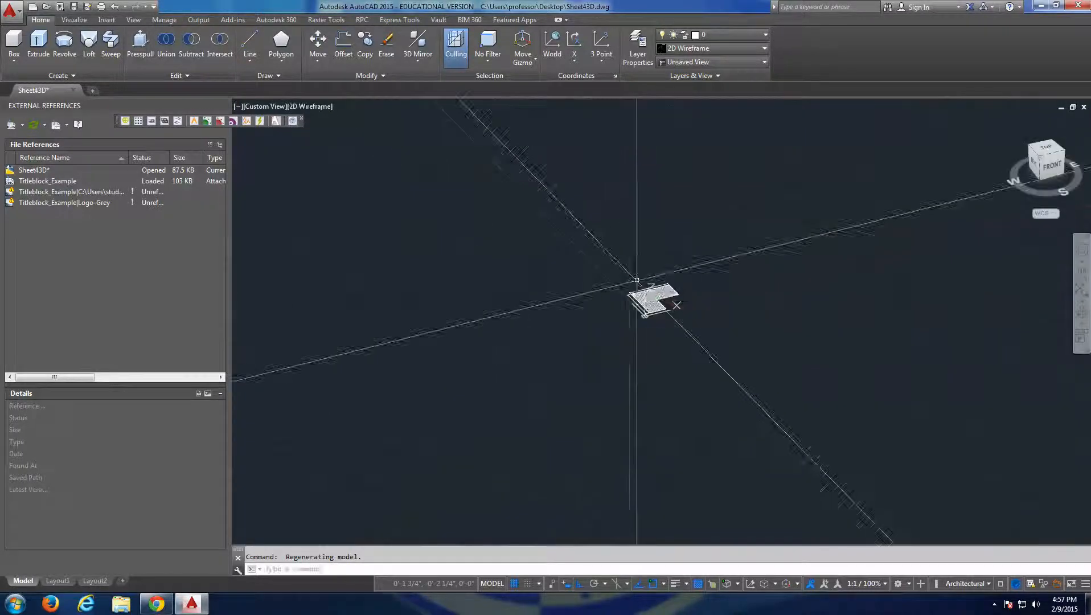
Delete the hatch fill from the L-shape, leaving only its outline and dimensions.
middle_click(636, 281)
middle_click(637, 280)
key(Escape)
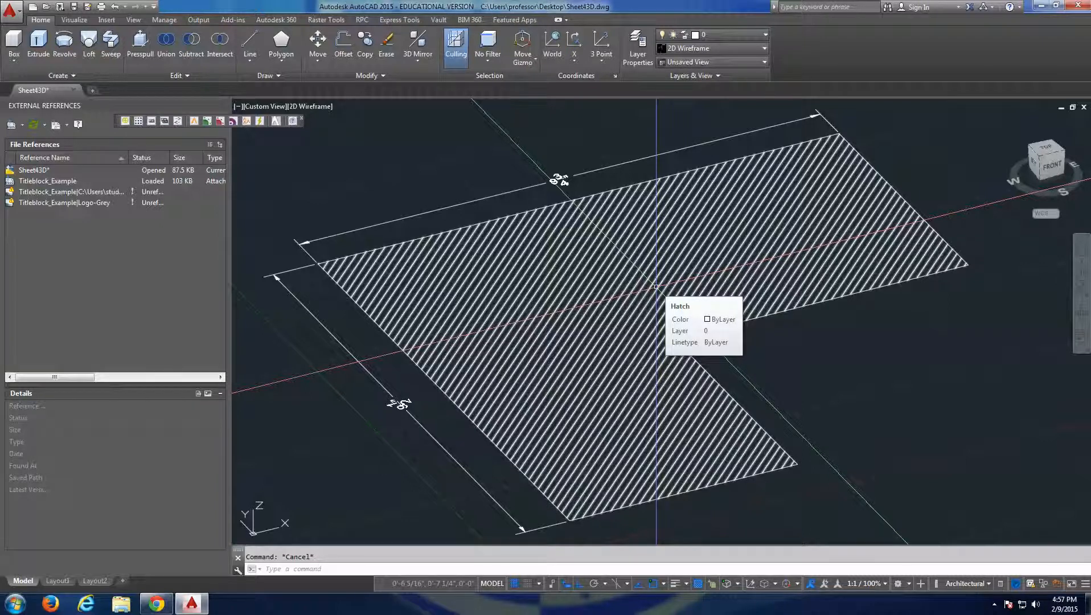
scroll(626, 283, down, 6)
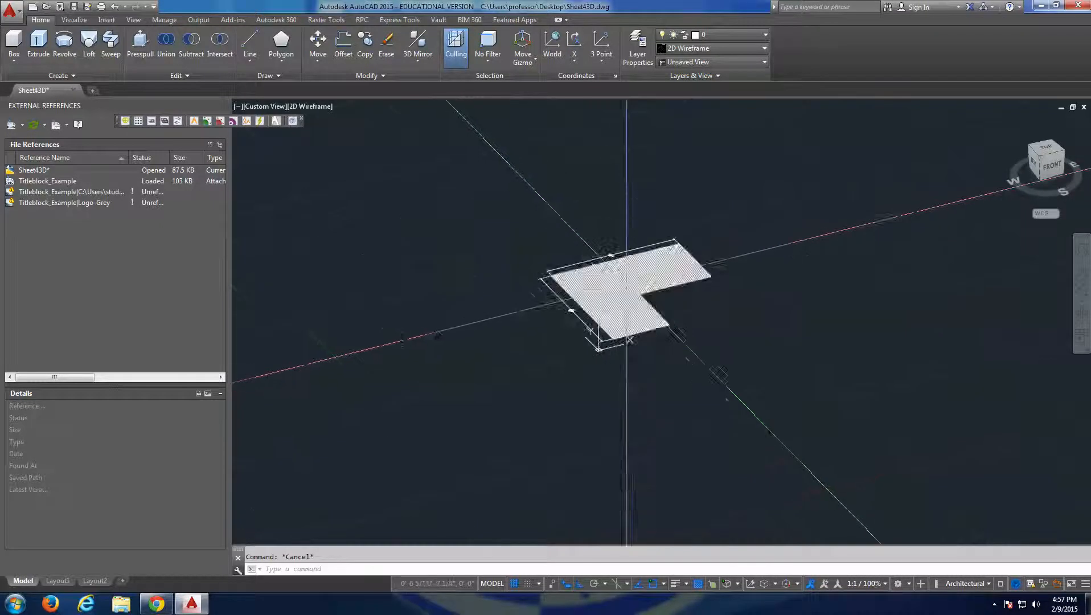
shift+middle_drag(626, 283, 665, 292)
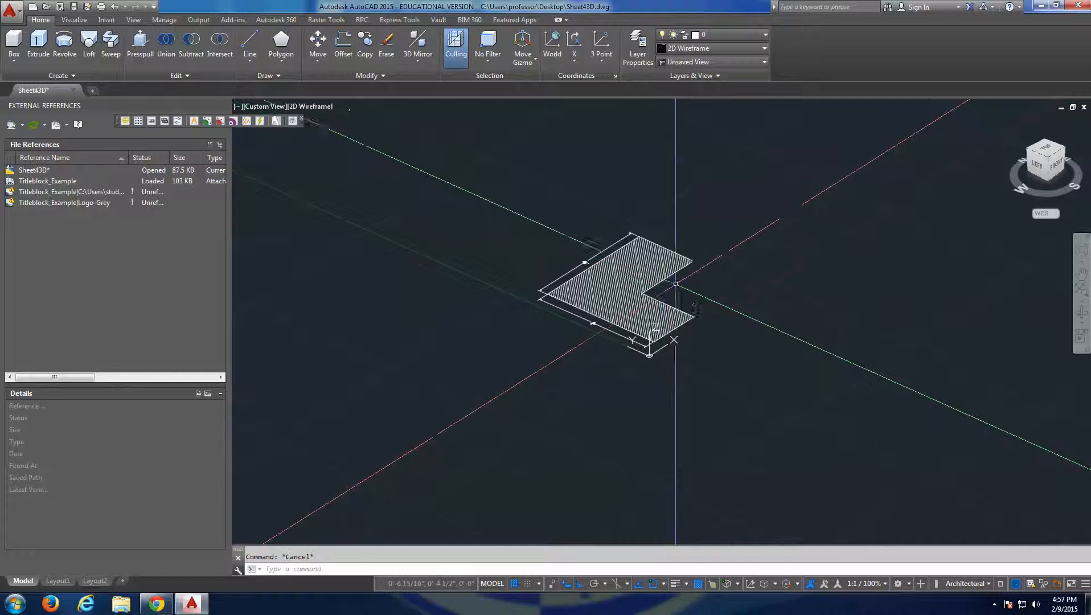
scroll(638, 284, up, 2)
click(625, 265)
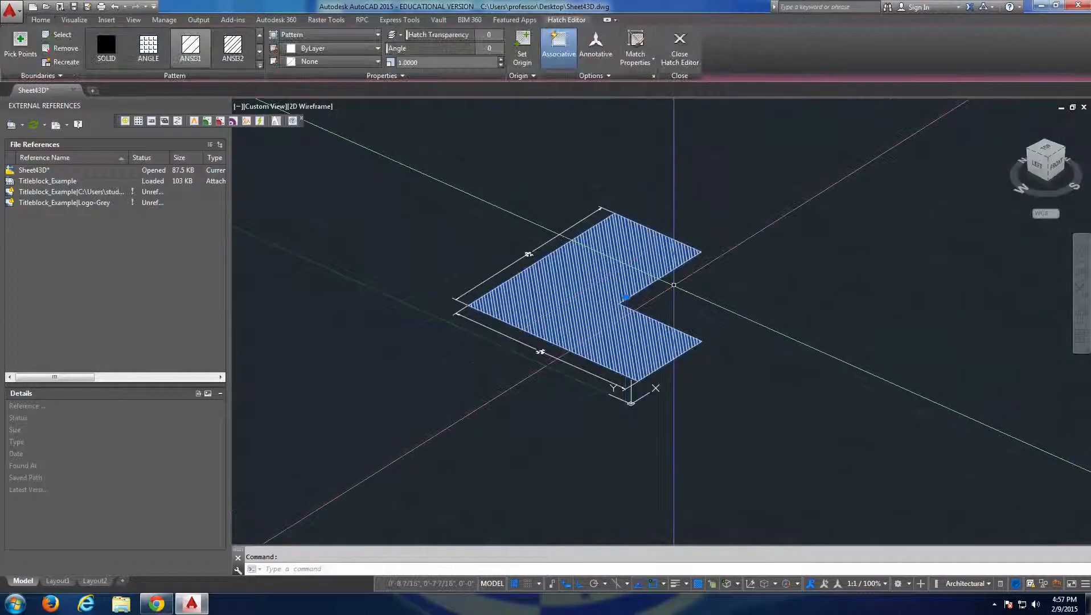
key(Delete)
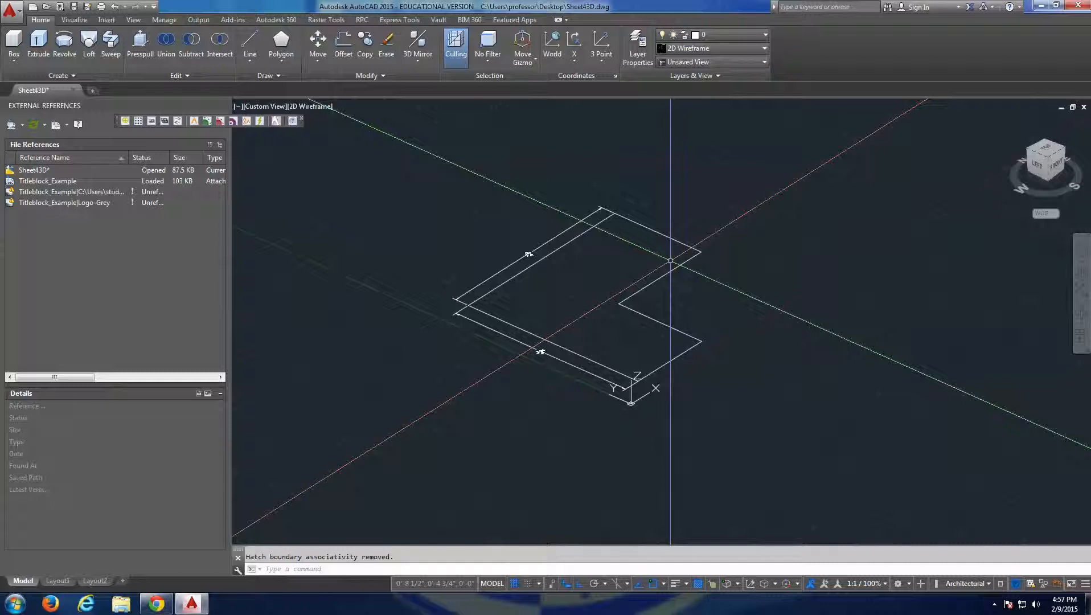
Extrude the closed L-shaped outline upward into a 3D solid.
click(671, 260)
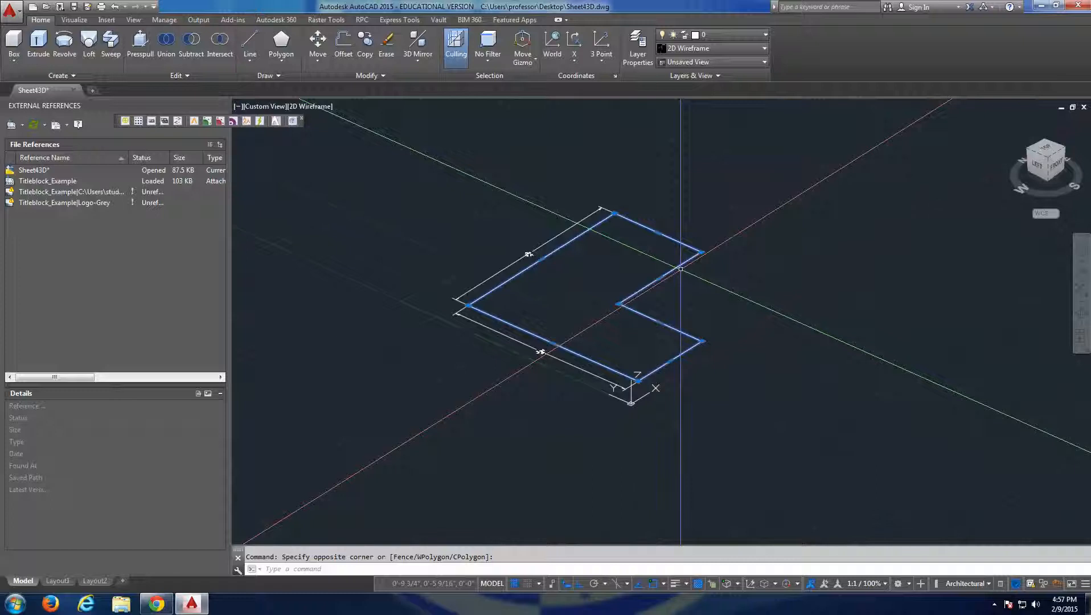
scroll(739, 273, down, 2)
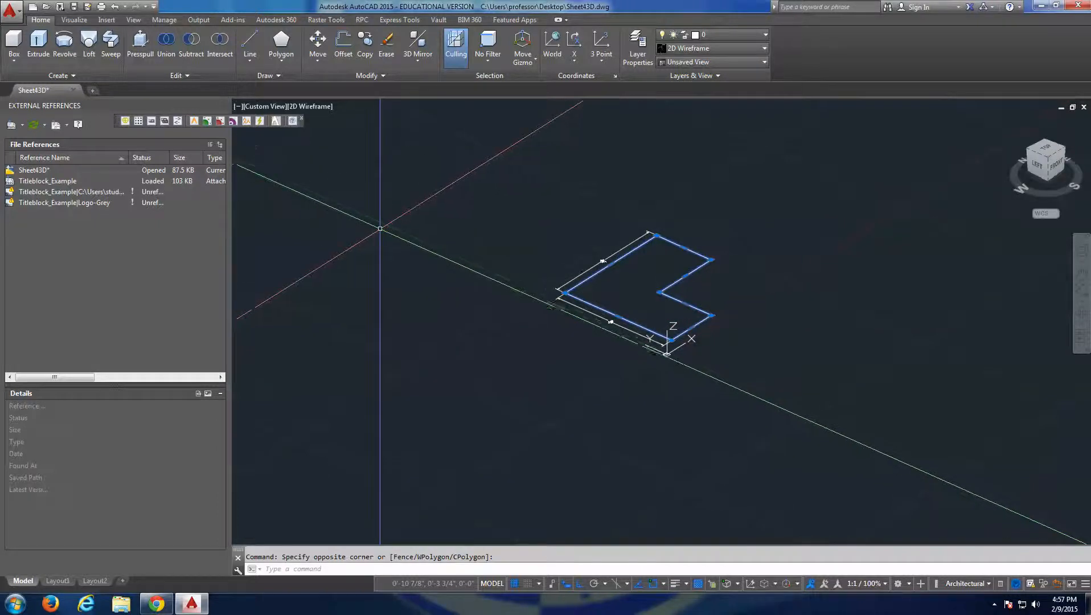
click(37, 43)
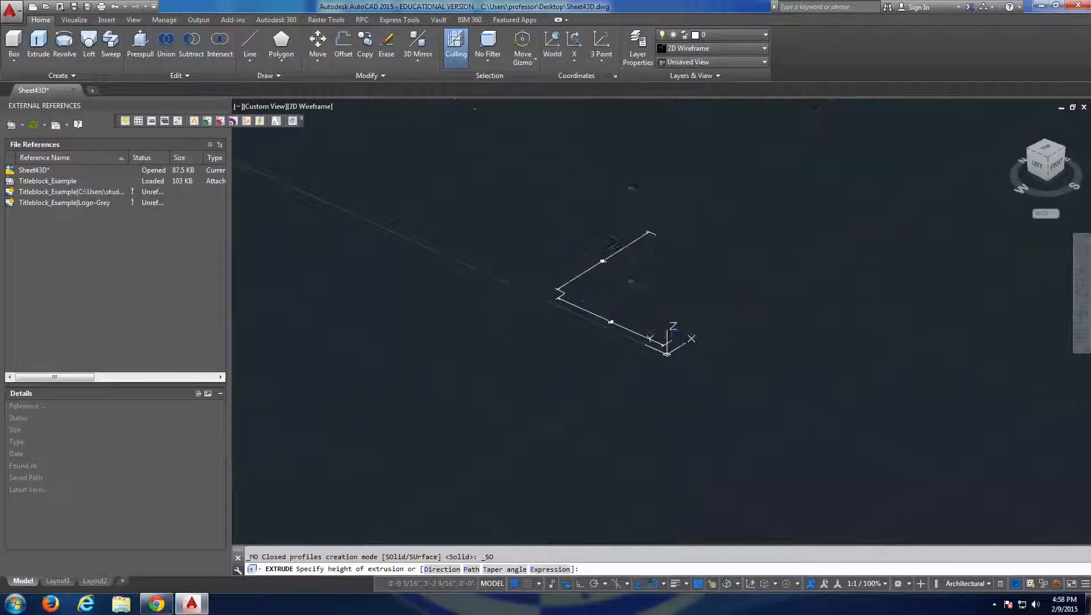
key(Return)
shift+middle_drag(725, 238, 659, 212)
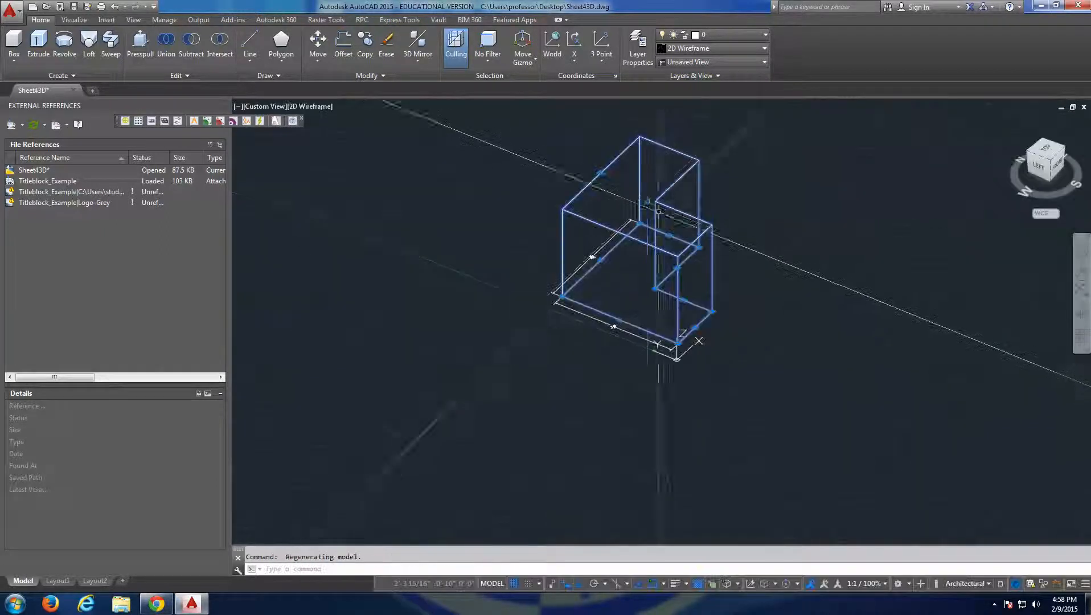
key(Escape)
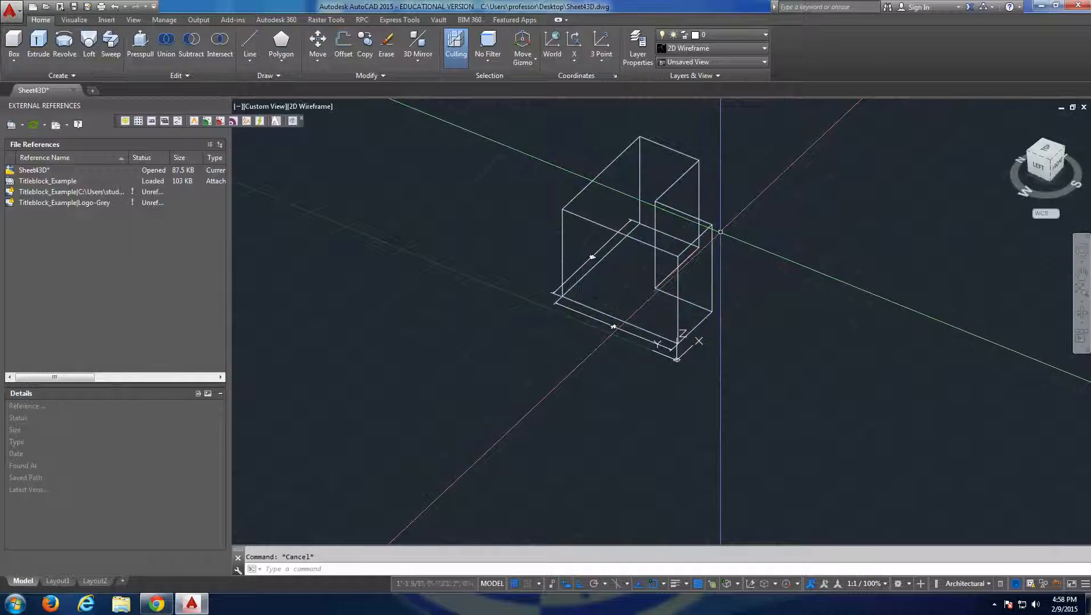
Examine the extruded L-shaped solid from several angles and zoom levels.
click(706, 225)
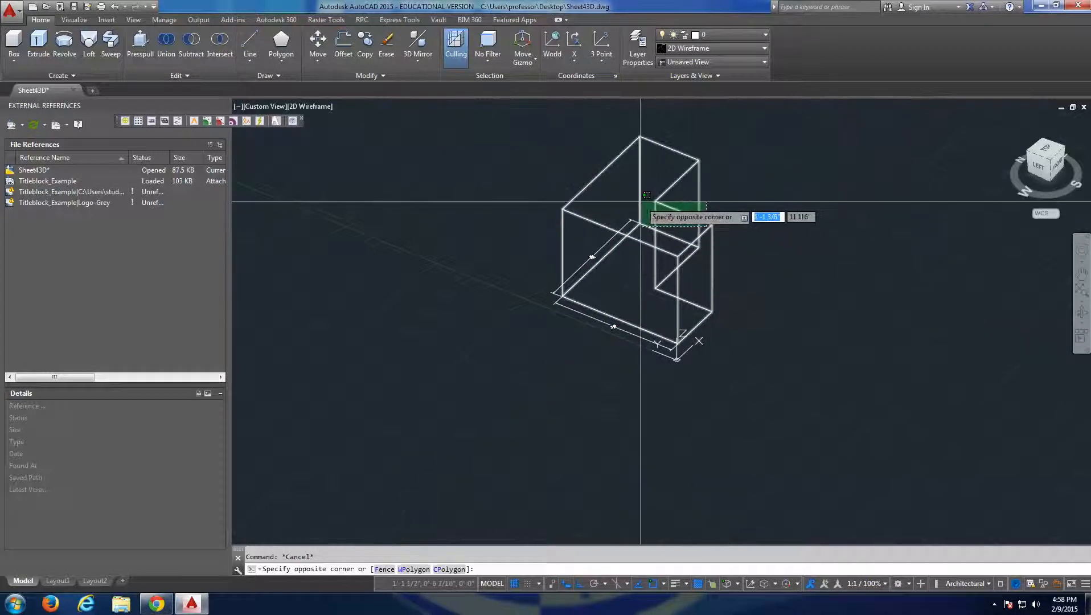
click(641, 202)
key(Escape)
scroll(711, 225, down, 2)
middle_drag(711, 225, 700, 290)
scroll(715, 279, up, 2)
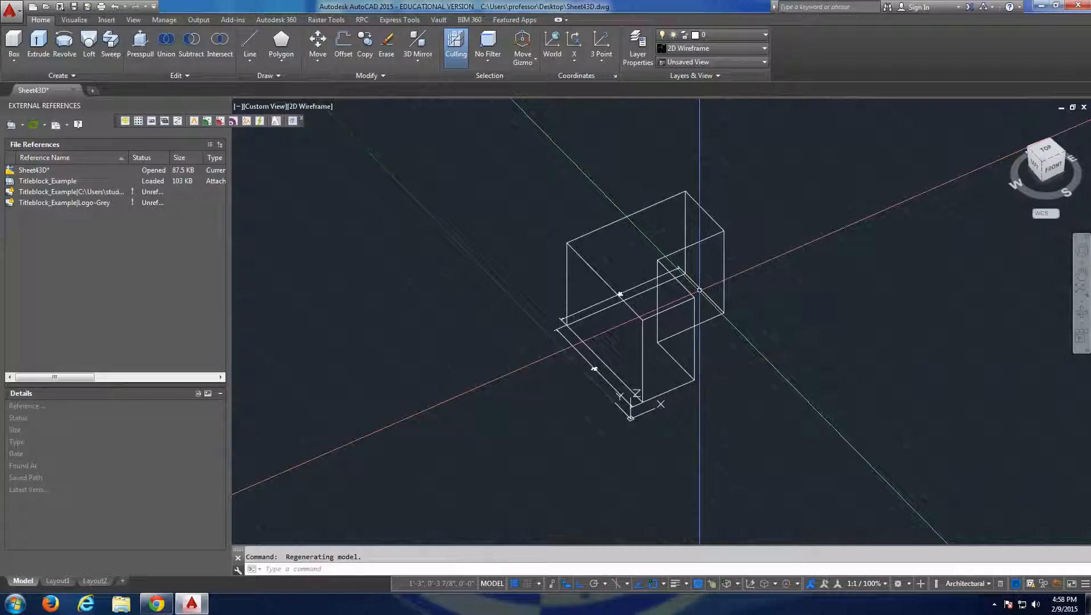
scroll(699, 290, up, 3)
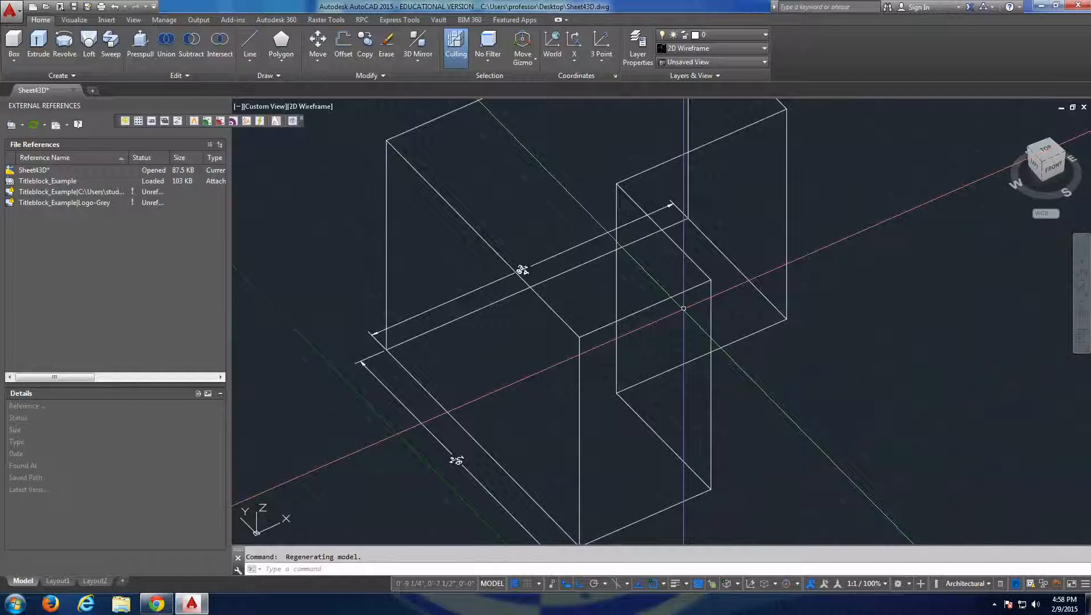
shift+middle_drag(700, 291, 778, 298)
key(Escape)
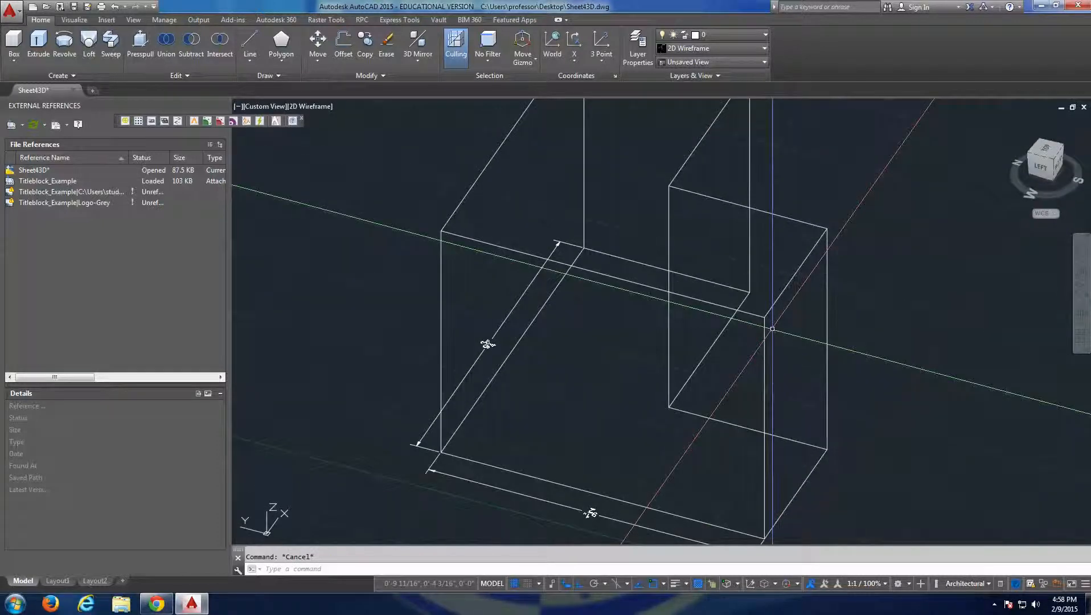
Draw a line corner to corner along the short top edge at the end of the solid's leg.
text(l)
key(Return)
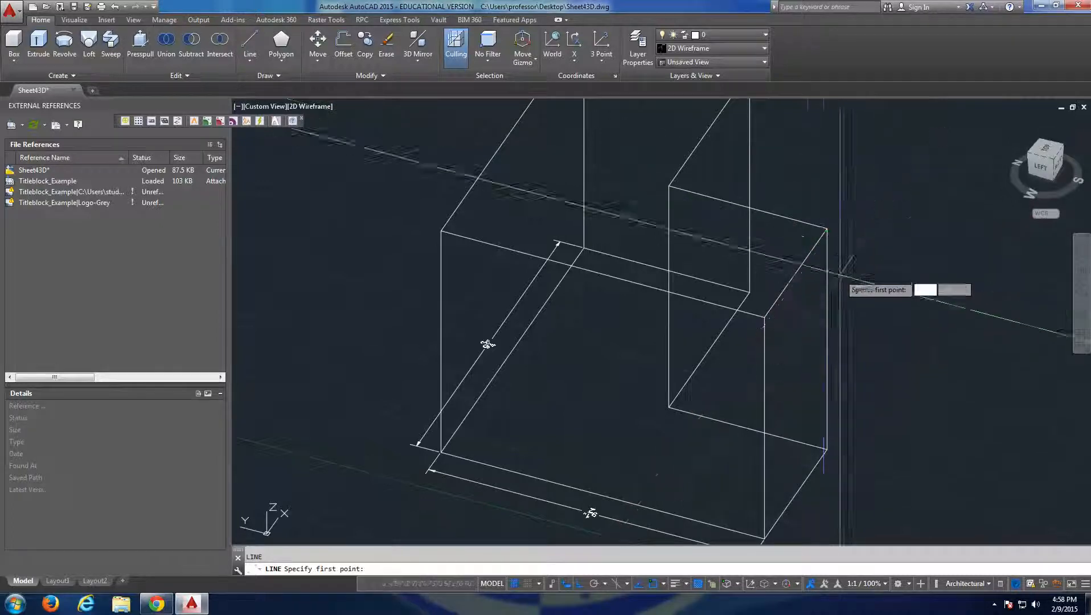
shift+middle_drag(857, 279, 808, 299)
shift+middle_drag(786, 305, 809, 259)
click(808, 259)
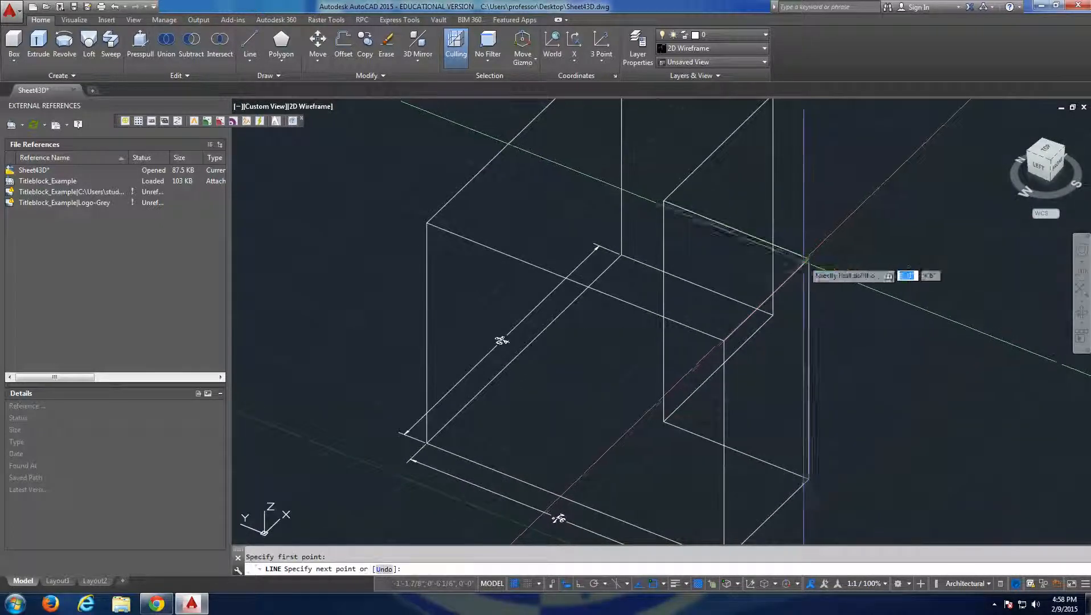
click(723, 342)
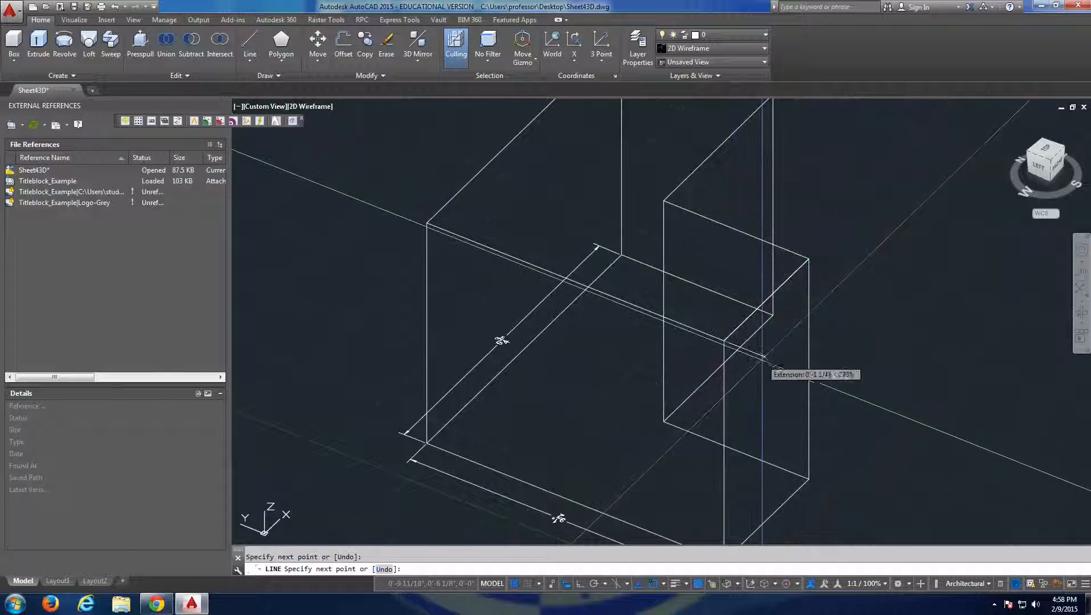
text(o)
key(Return)
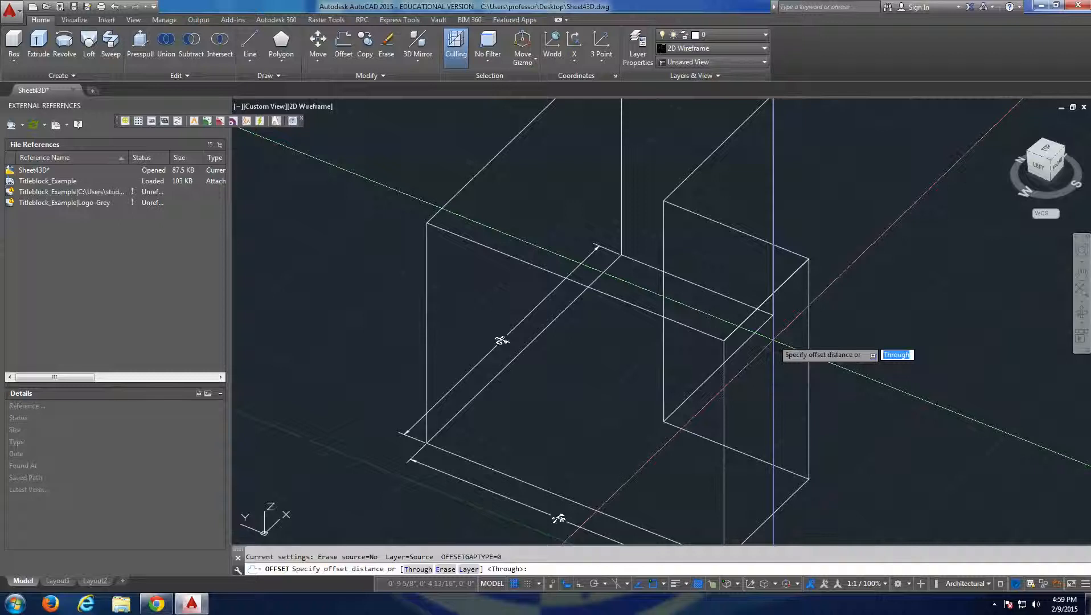
text(0)
key(Return)
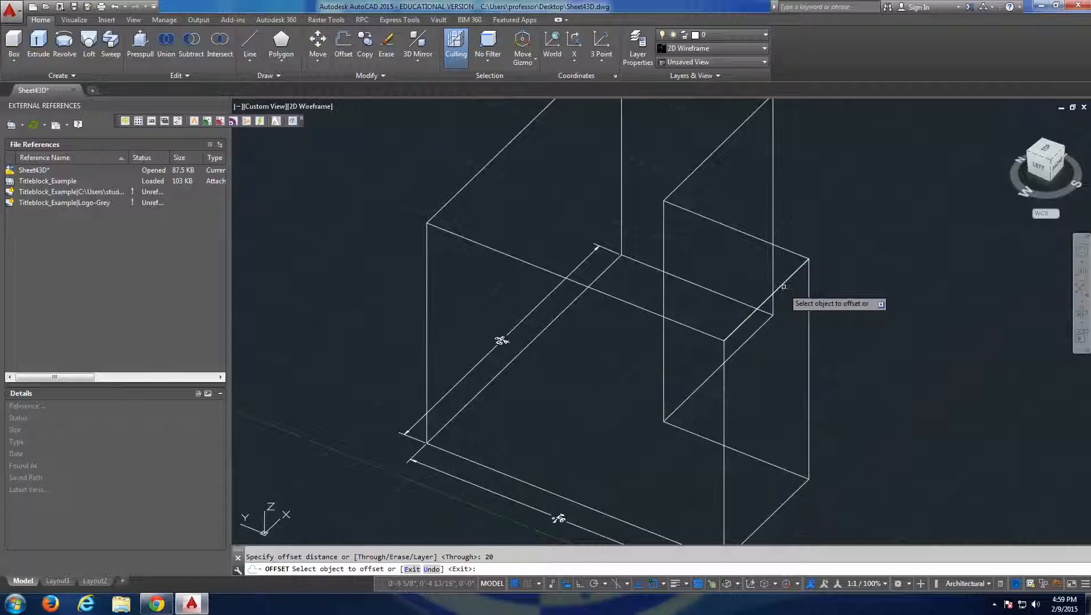
click(783, 283)
scroll(632, 245, down, 6)
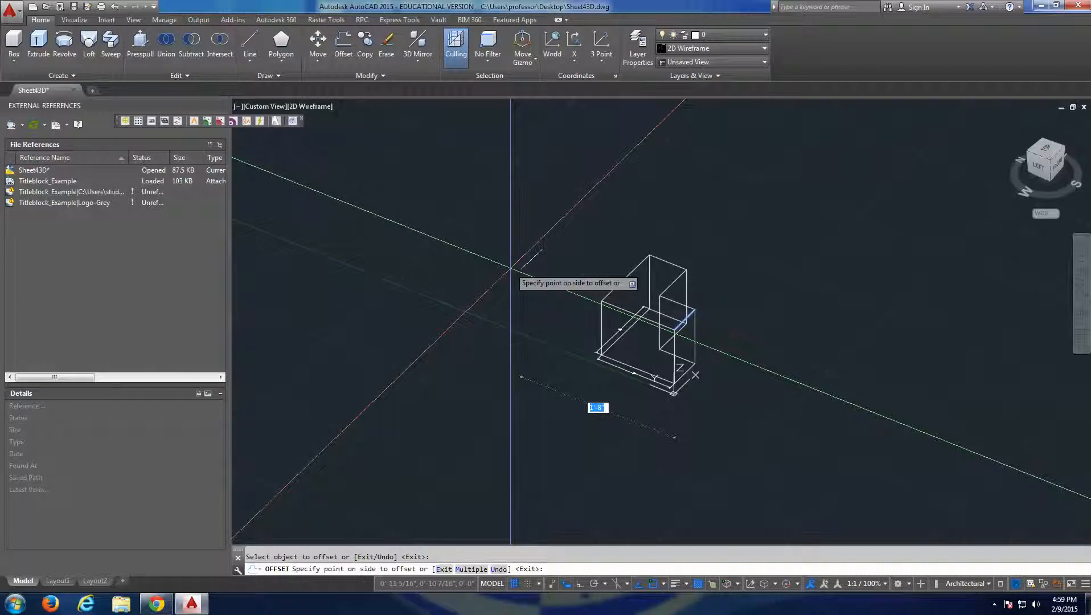
scroll(593, 311, up, 4)
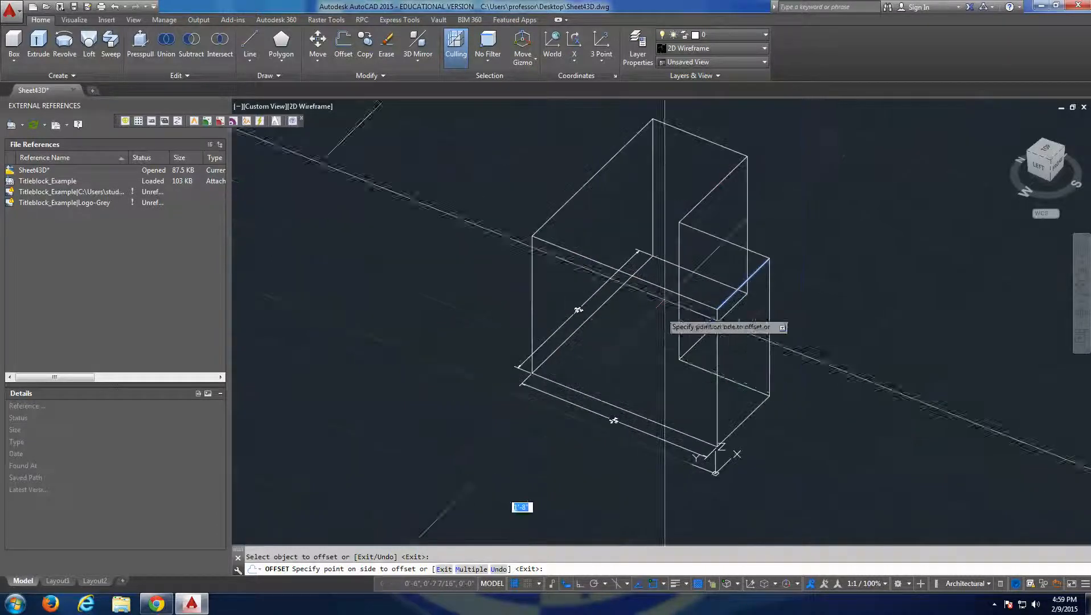
scroll(484, 367, down, 4)
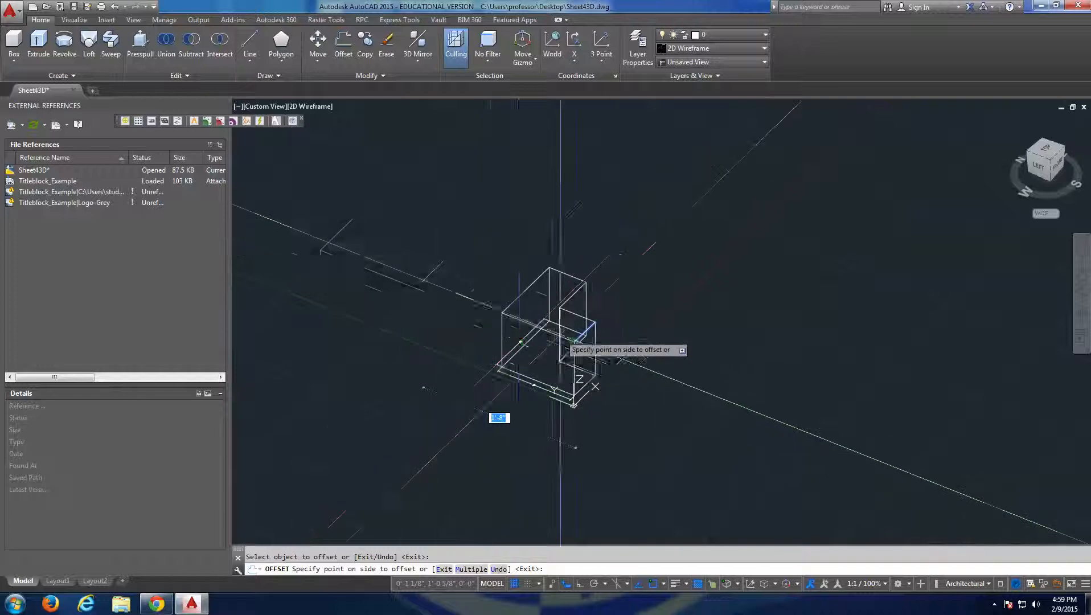
scroll(561, 333, up, 4)
key(Escape)
key(Escape)
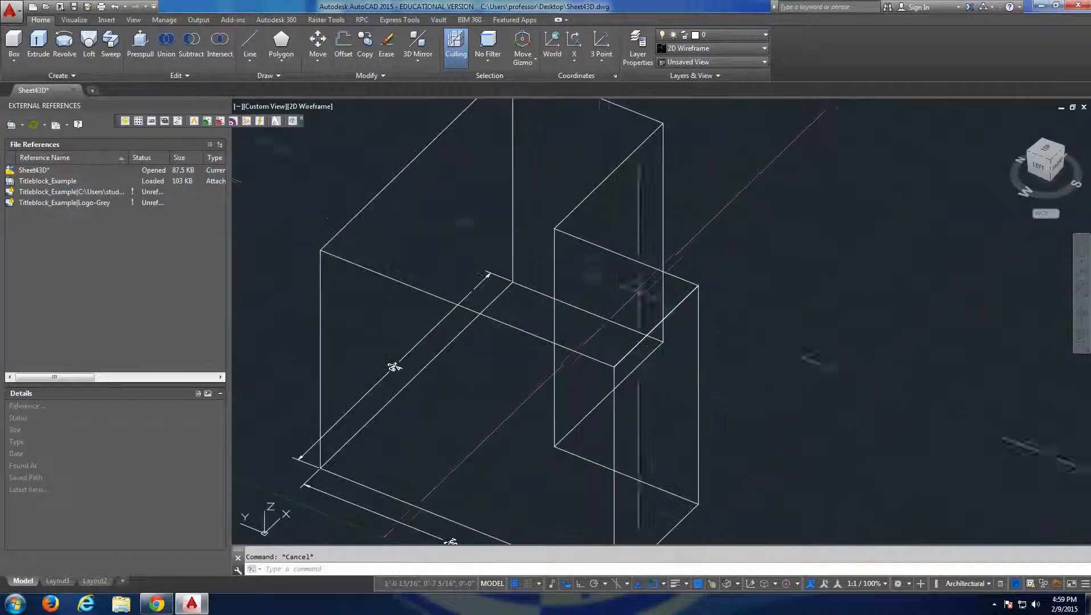
Copy the line on the leg's short top edge about 1 inch inward across the top face, with Ortho on.
click(679, 304)
text(co)
key(Return)
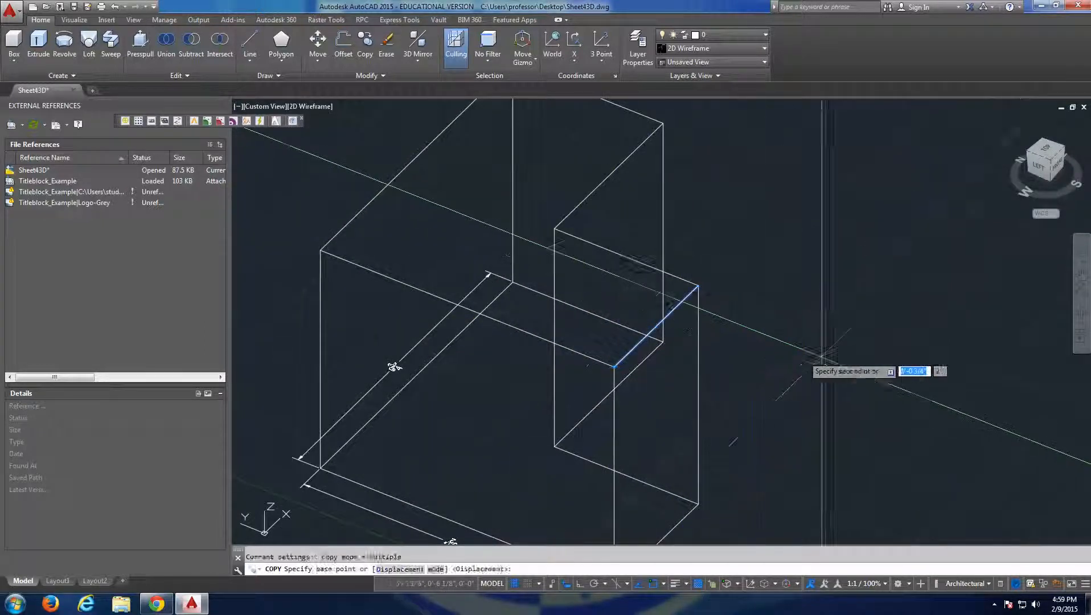
click(825, 354)
key(F8)
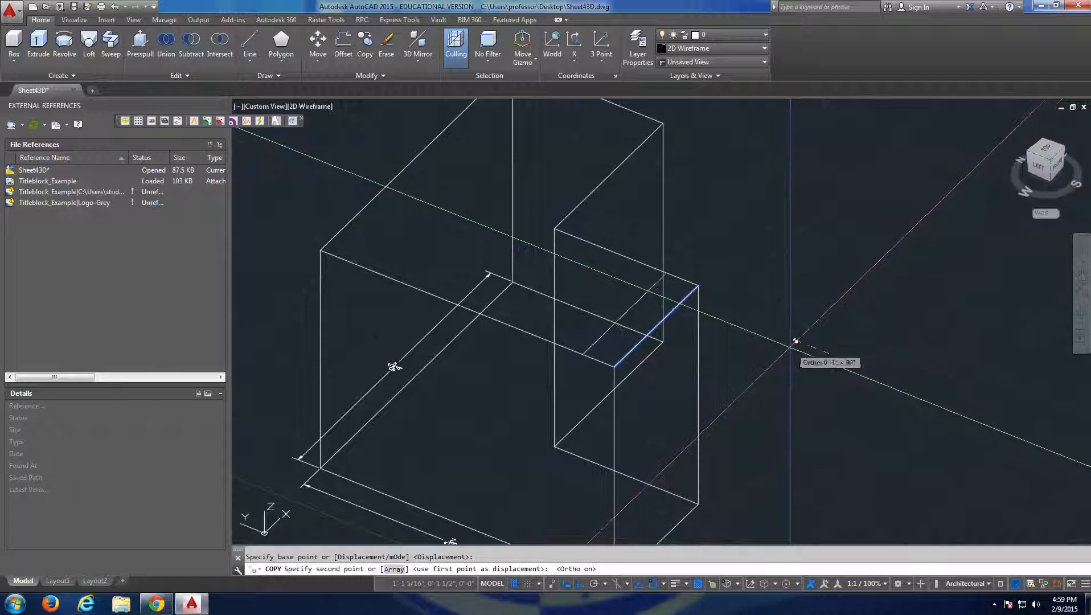
key(Escape)
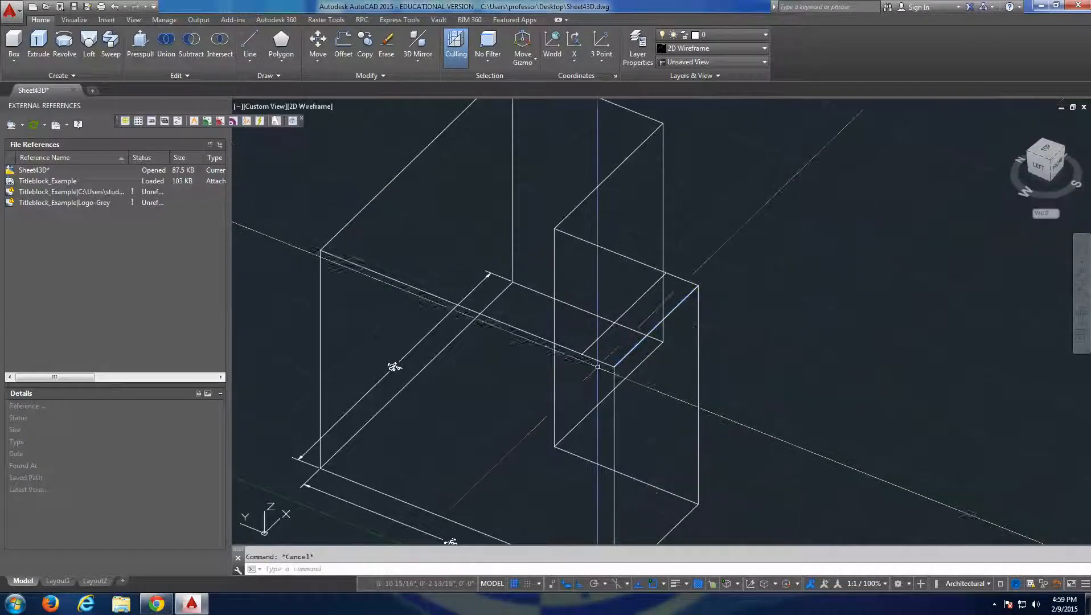
Draw a line from the leg's outer top corner along the adjoining long top edge to the L's outside corner.
text(l)
key(Return)
click(614, 365)
click(320, 251)
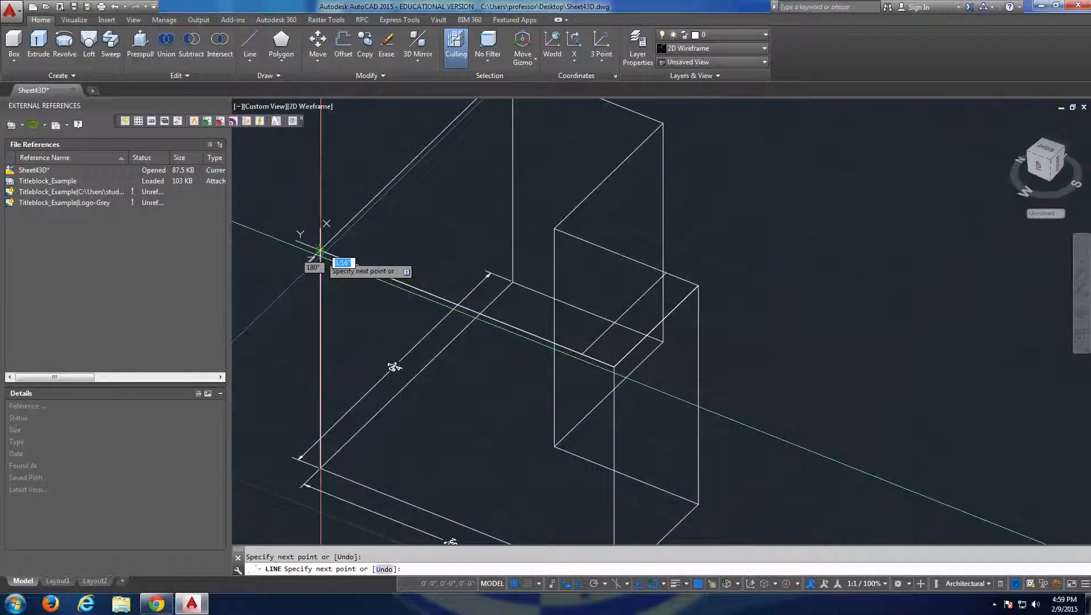
key(Escape)
key(Escape)
scroll(394, 335, down, 3)
middle_drag(394, 335, 425, 342)
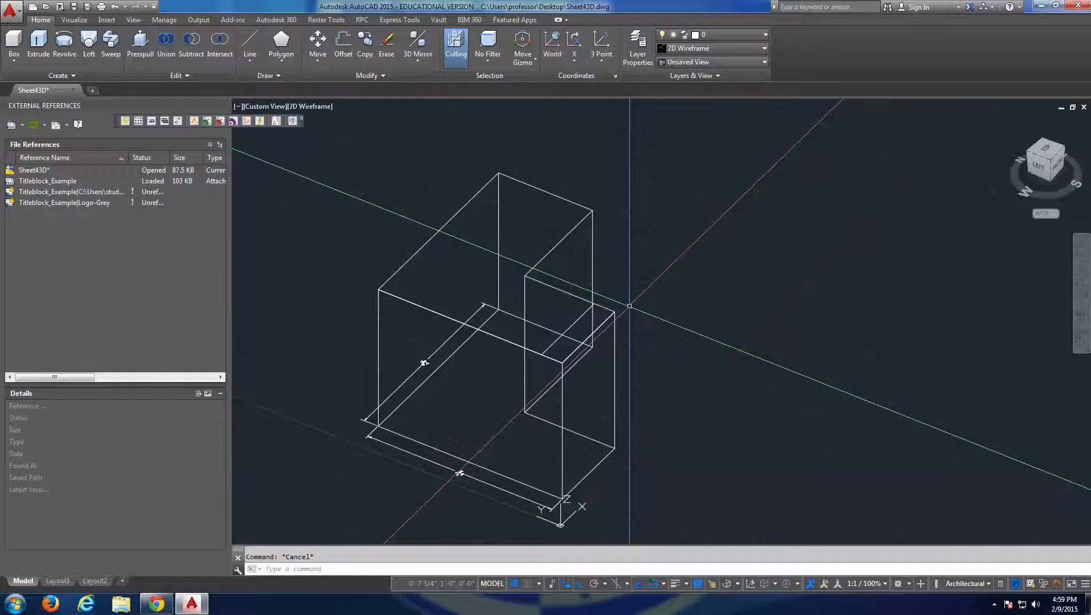
text(o)
key(Return)
key(Escape)
Copy the line on the long top edge a short distance inward, parallel across the top face.
text(co)
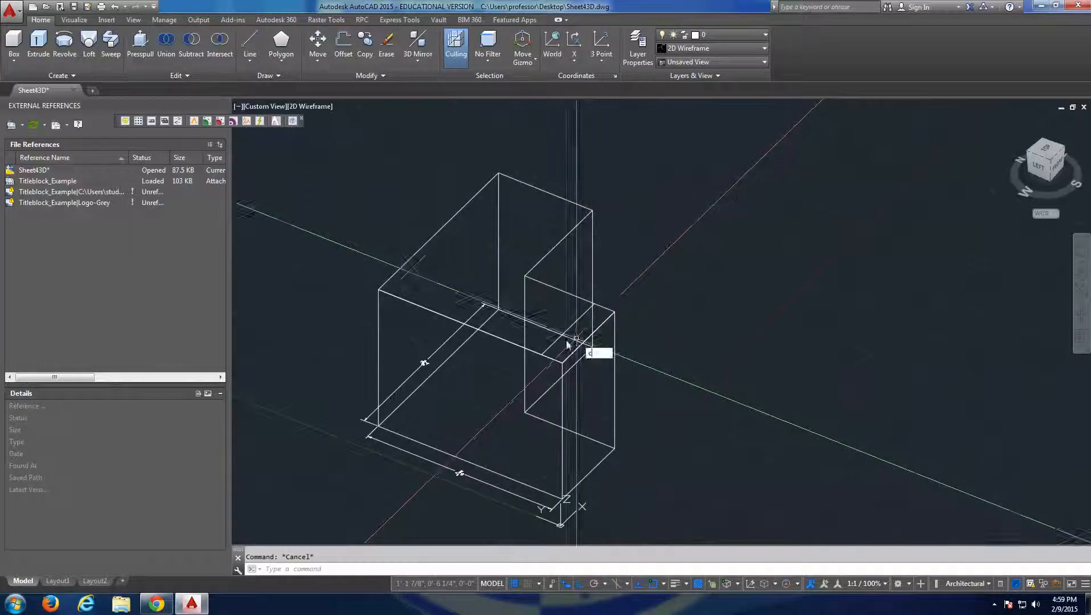
key(Return)
key(Return)
click(701, 439)
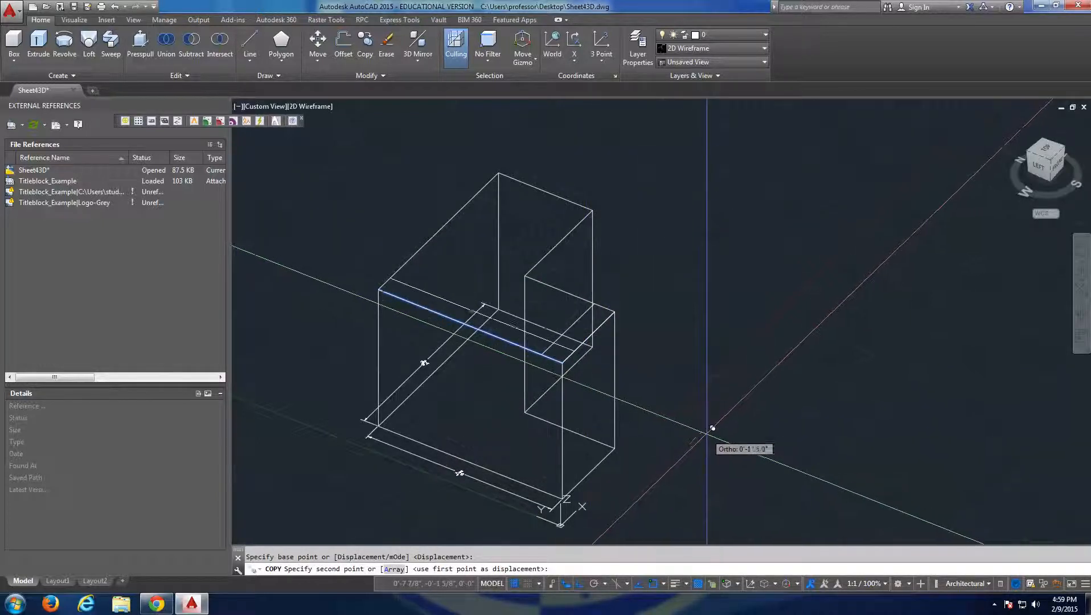
key(Escape)
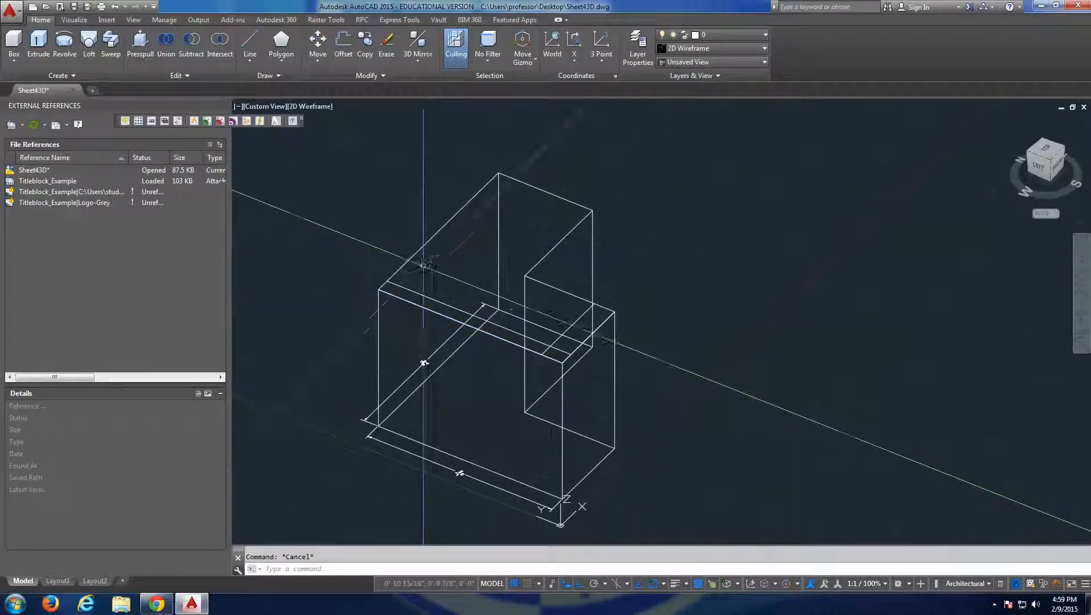
Draw a line from the L's outside top corner along the other long top edge to its far corner.
key(Return)
click(378, 290)
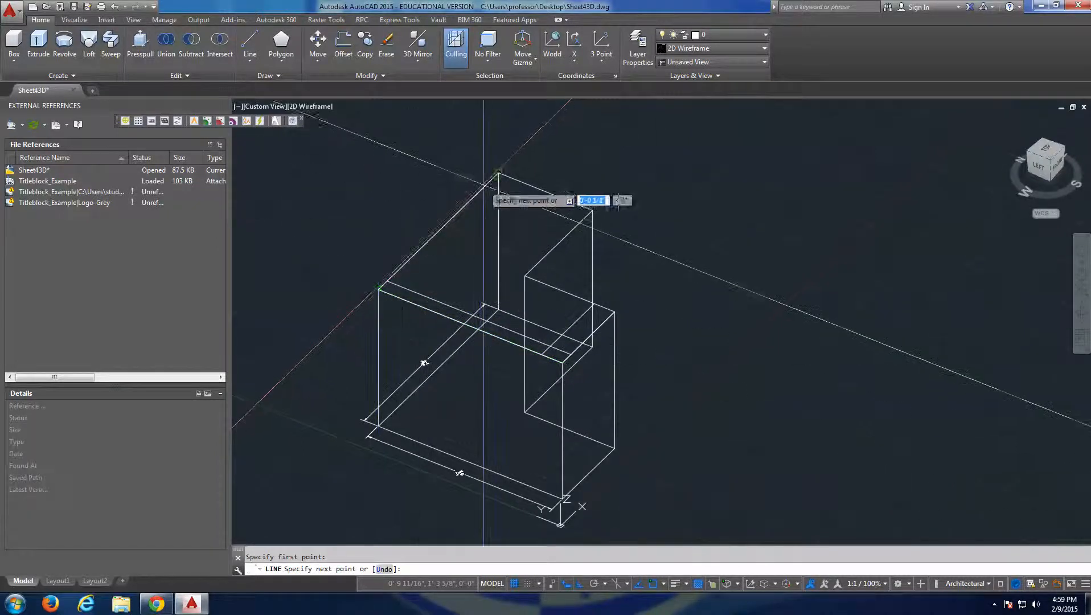
key(Escape)
Move the line on the other long top edge a short distance inward onto the top face, keeping it parallel to the edge.
click(483, 192)
text(m)
key(Return)
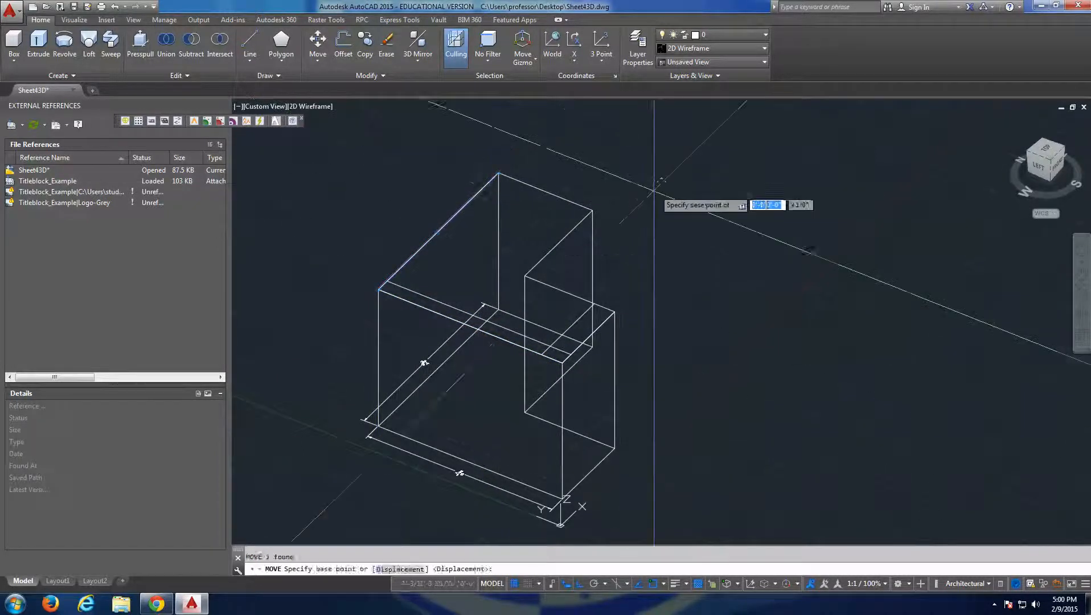
click(649, 193)
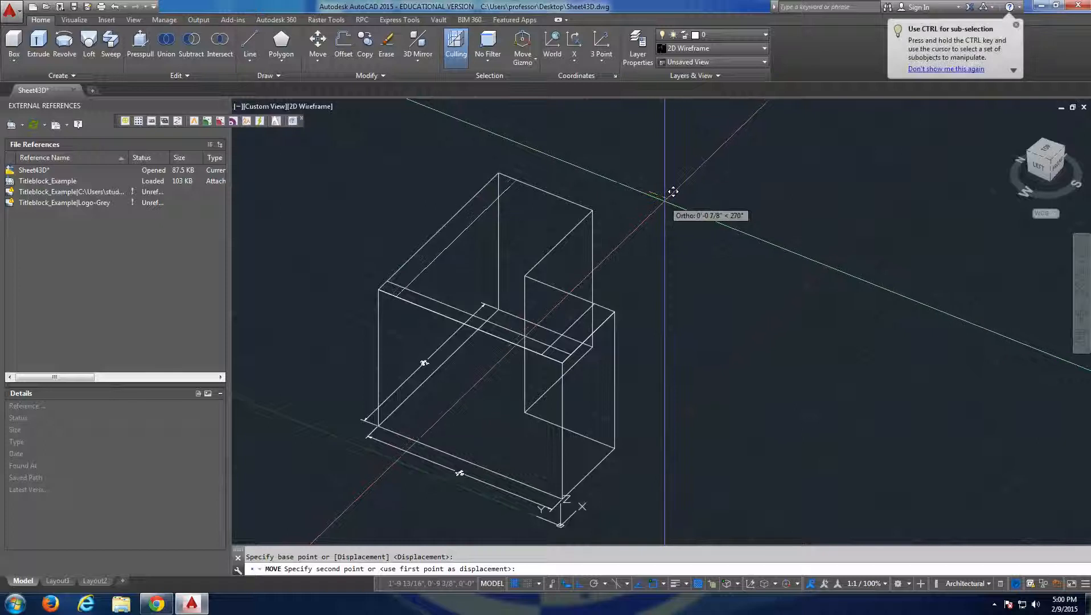
key(Escape)
shift+middle_drag(707, 276, 548, 315)
scroll(512, 352, up, 5)
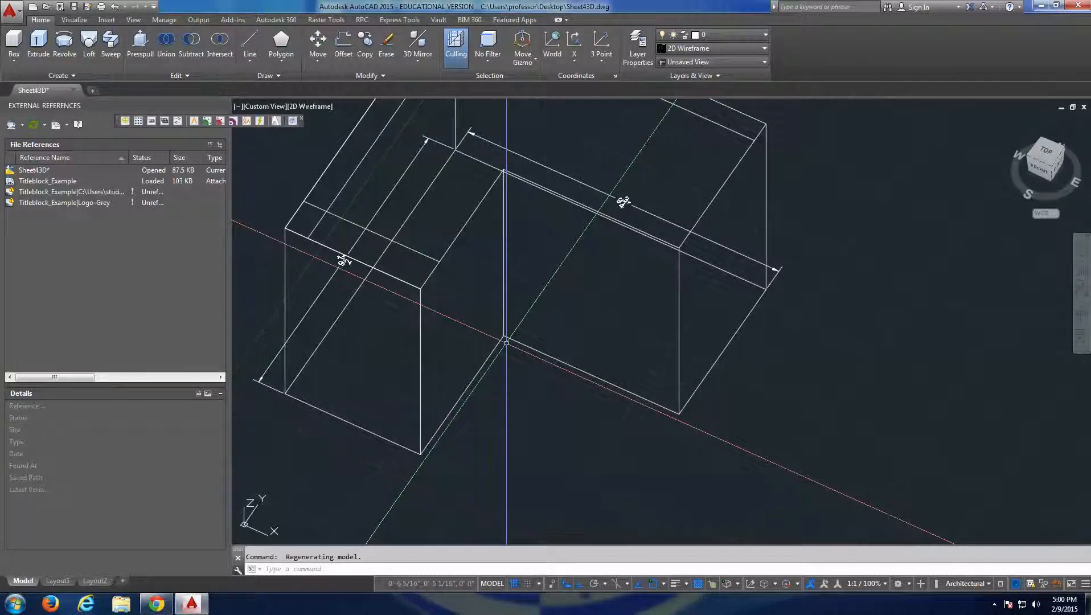
Erase the extruded L-shaped solid, keeping the lines along its top edges and the dimensions.
scroll(506, 342, down, 5)
scroll(488, 329, up, 5)
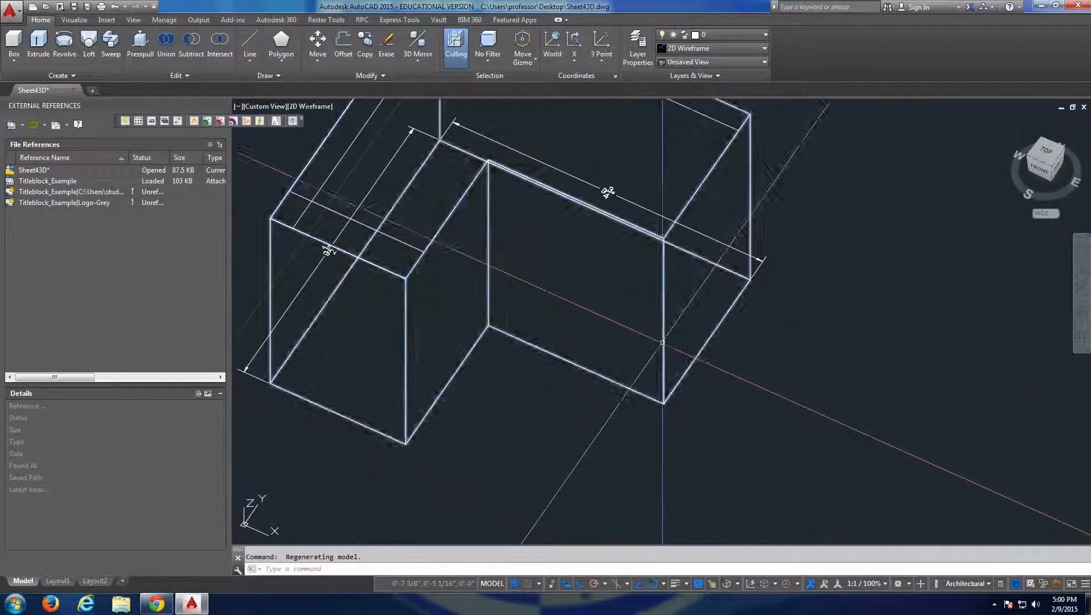
click(663, 342)
scroll(751, 374, down, 2)
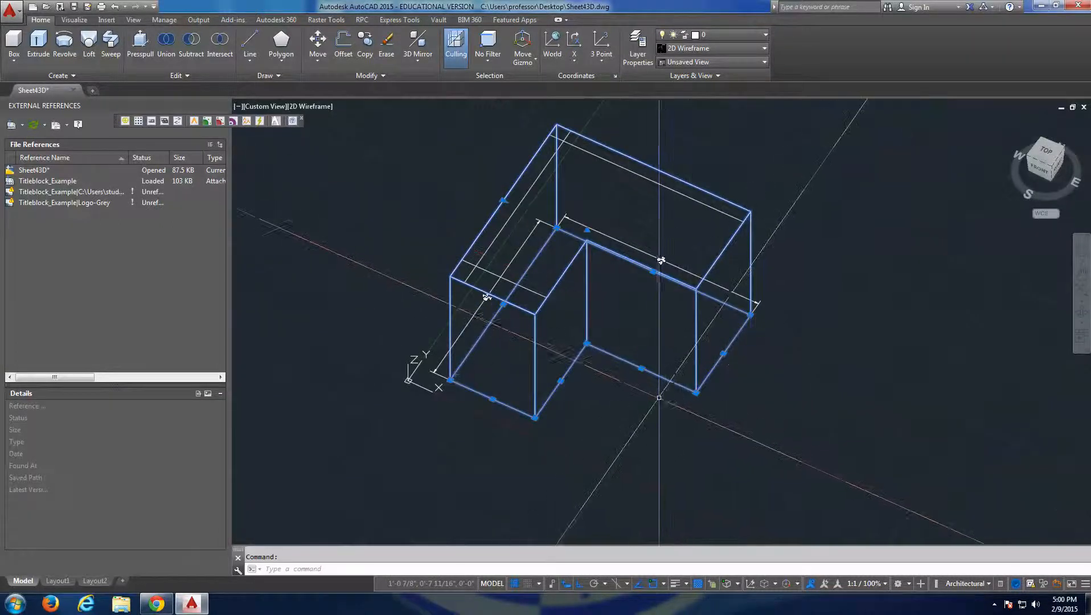
shift+middle_drag(658, 403, 748, 222)
click(747, 272)
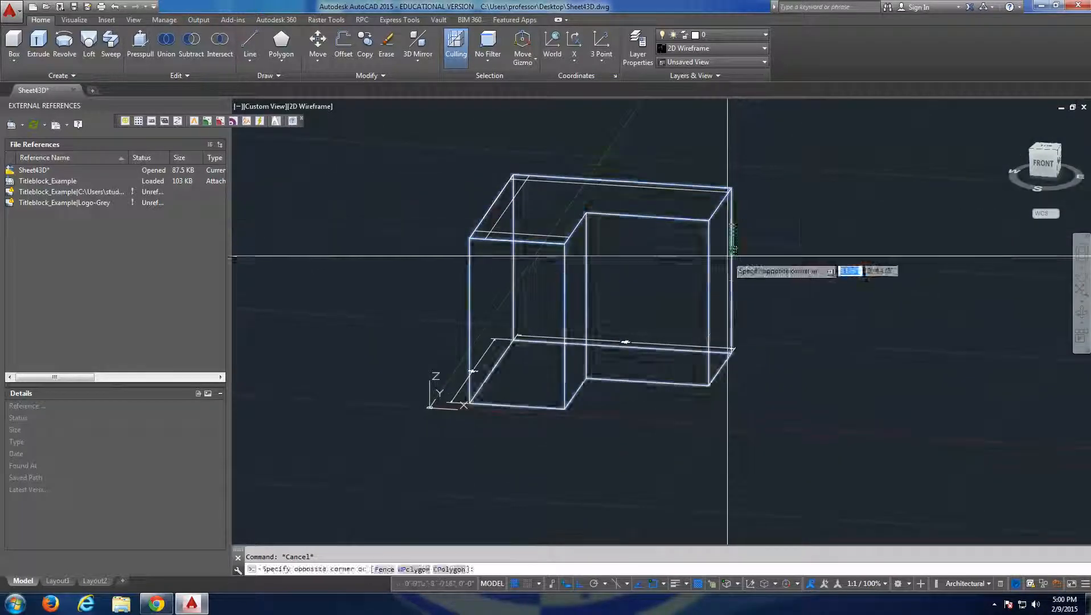
click(746, 282)
key(Delete)
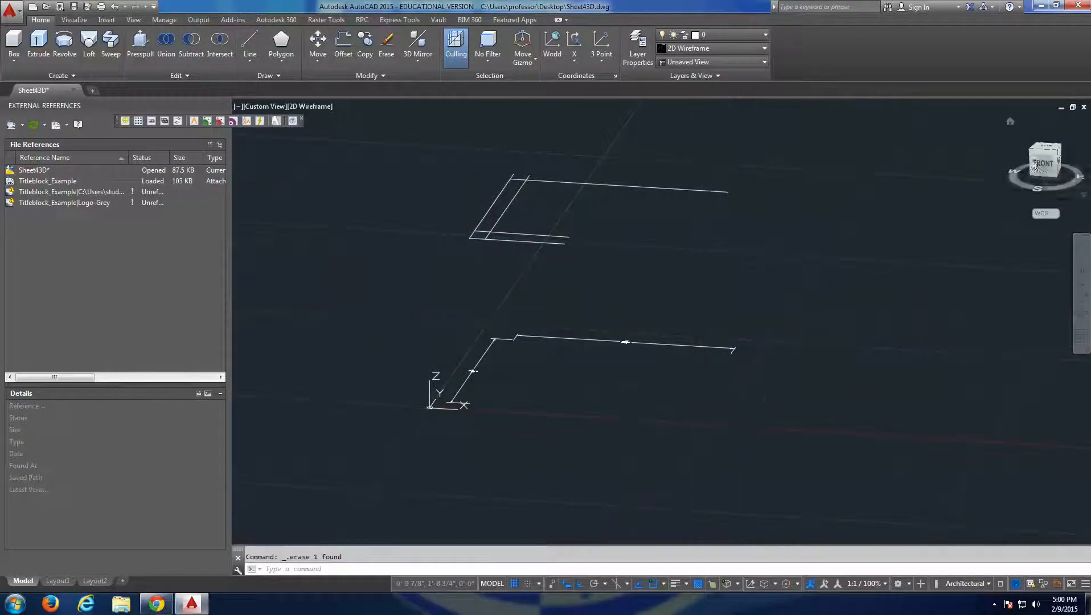
Undo the deletion of the L-shaped solid, including the repeated erase.
click(1051, 149)
key(ctrl+z)
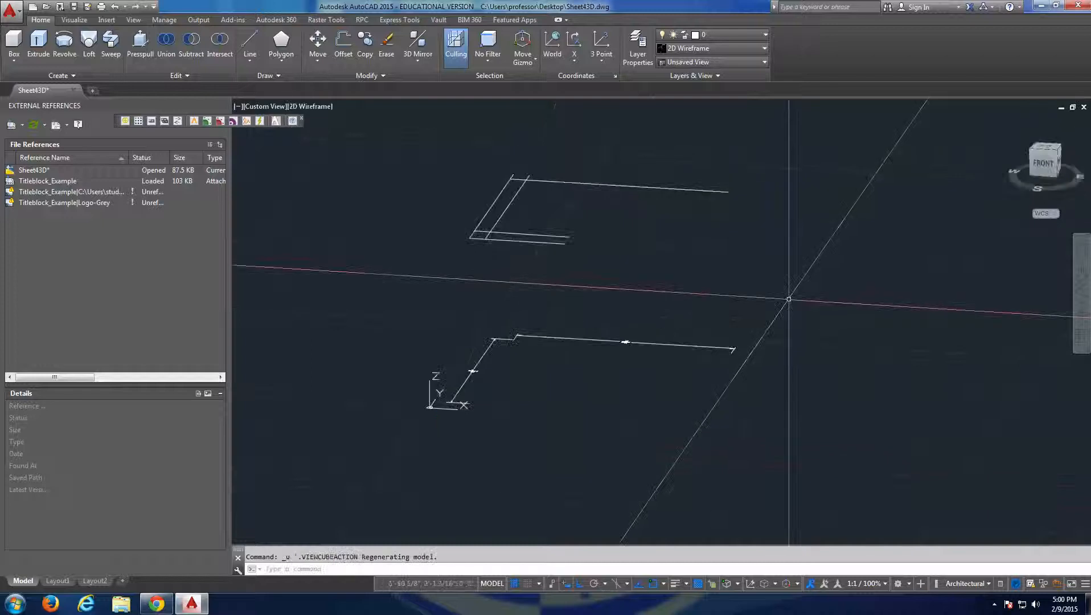
key(ctrl+z)
click(732, 268)
key(Delete)
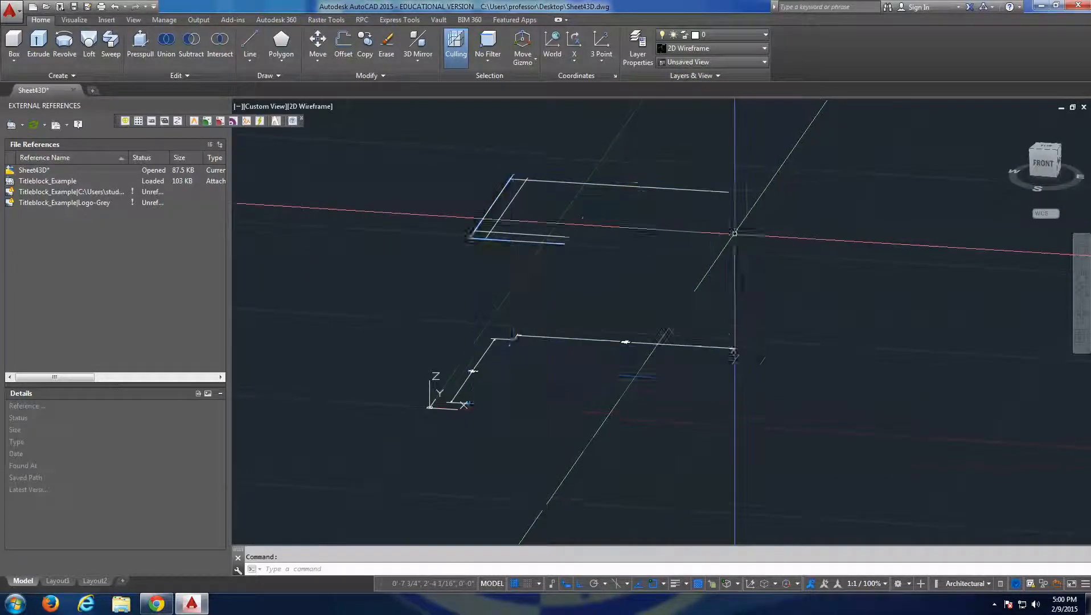
key(ctrl+z)
From the north-up Top view, sketch a three-segment polyline from the L's inner corner, running inside the horizontal leg and past its end edge.
click(1051, 151)
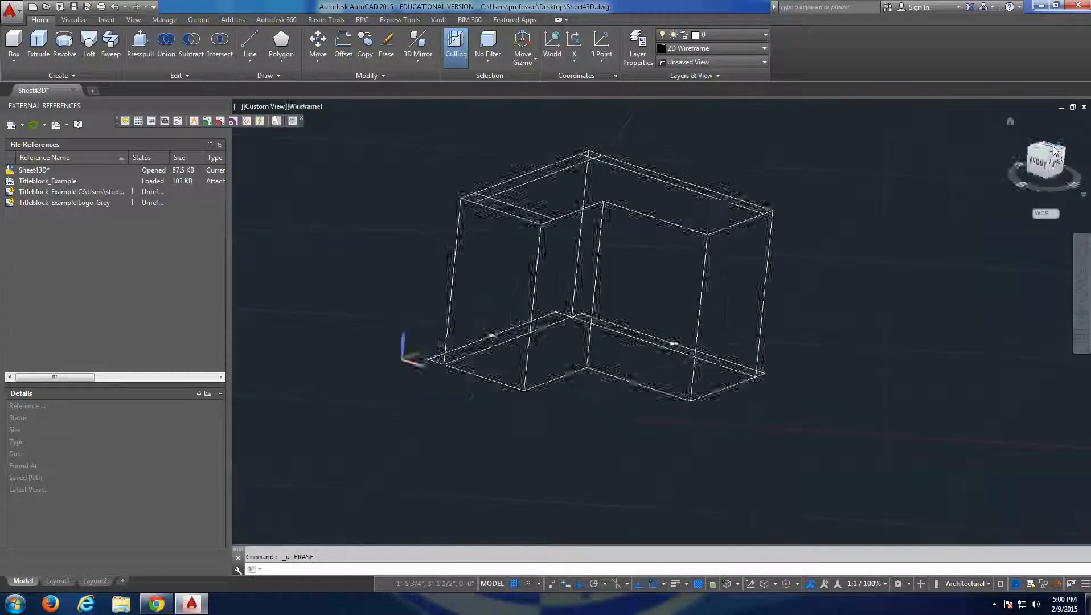
click(1050, 151)
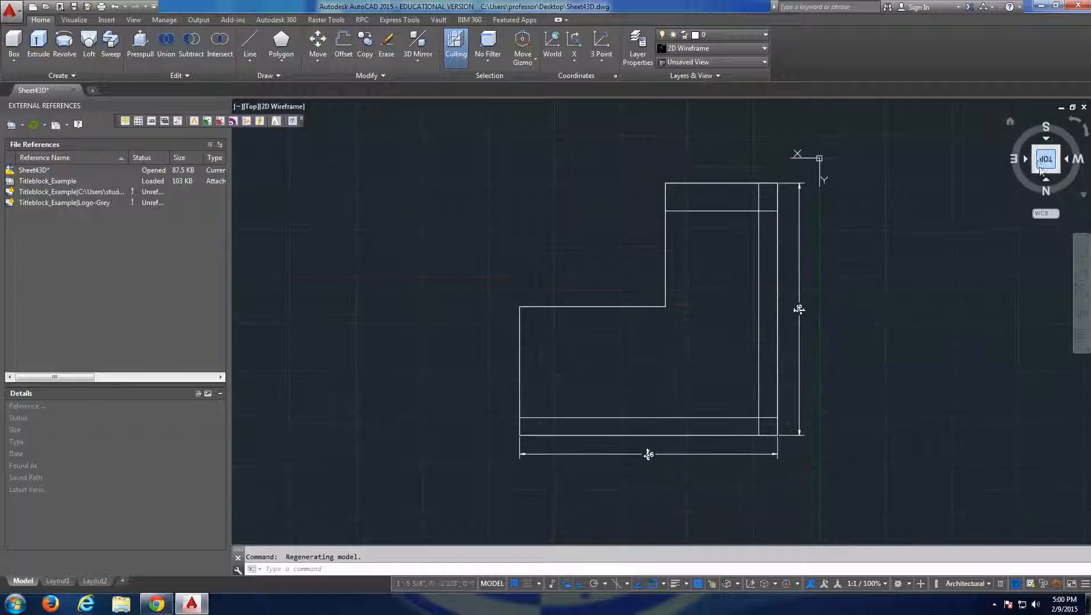
click(1045, 181)
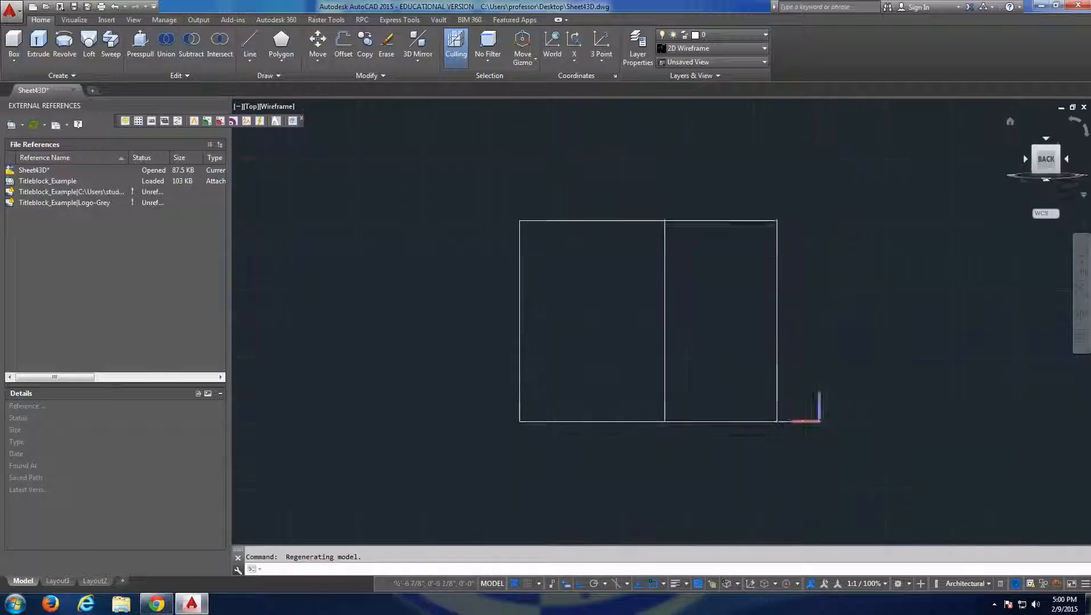
shift+middle_drag(874, 250, 513, 334)
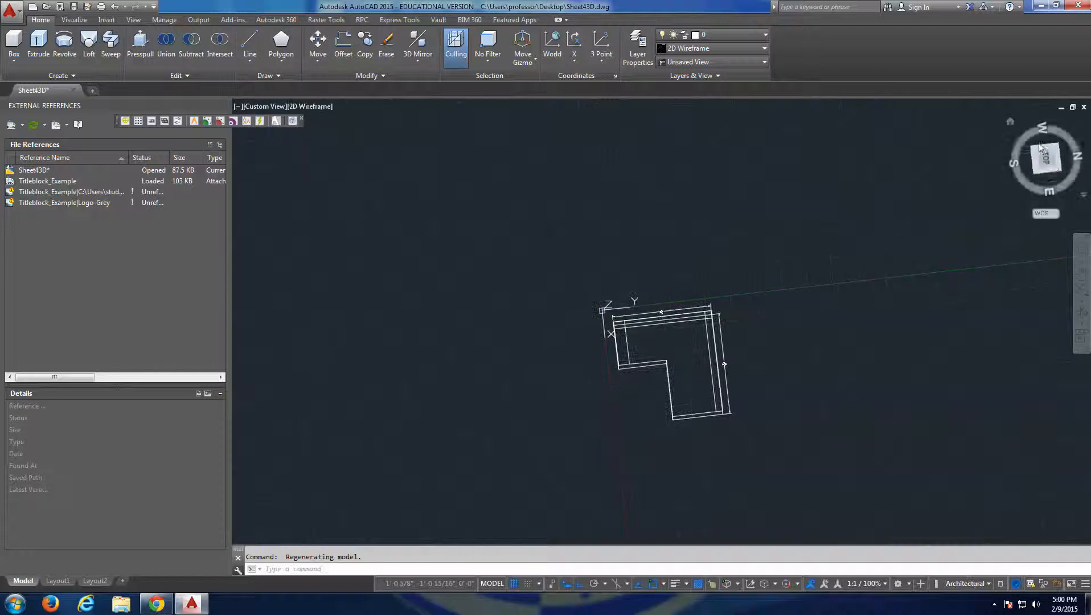
click(1048, 157)
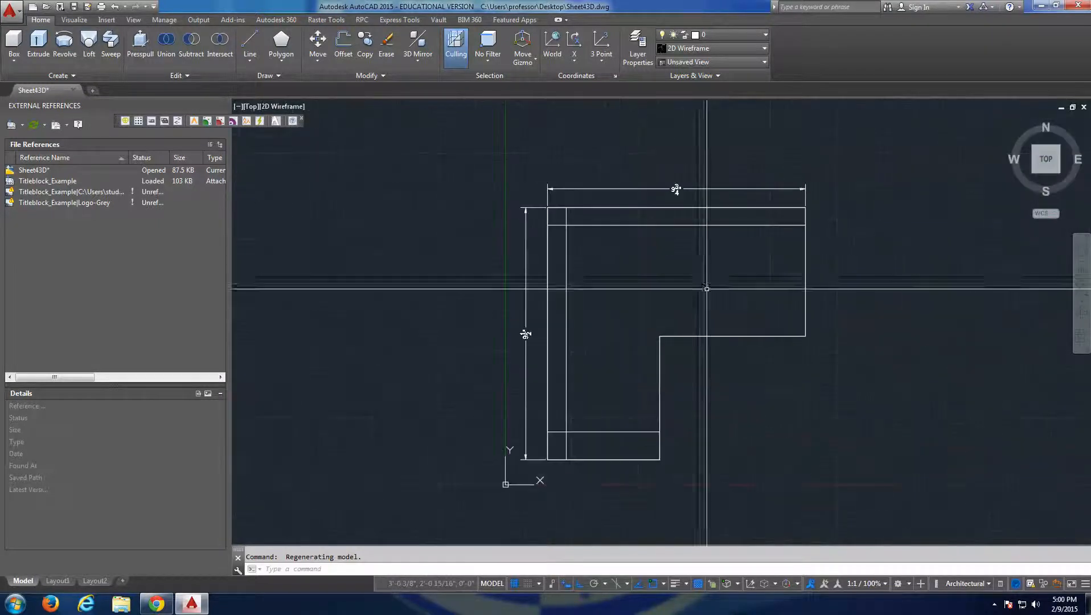
key(Escape)
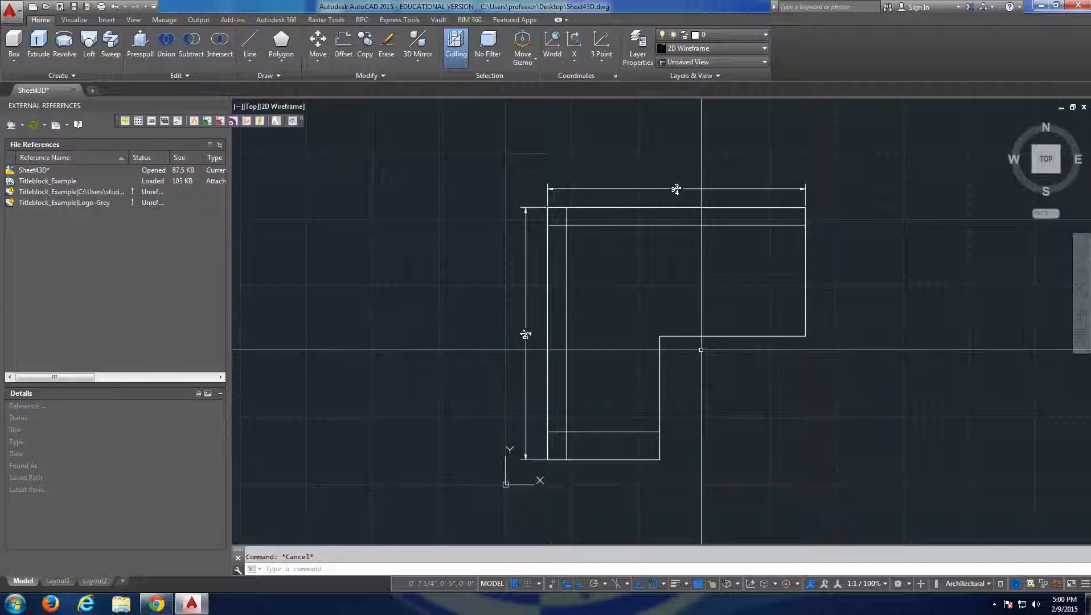
text(pl)
key(Return)
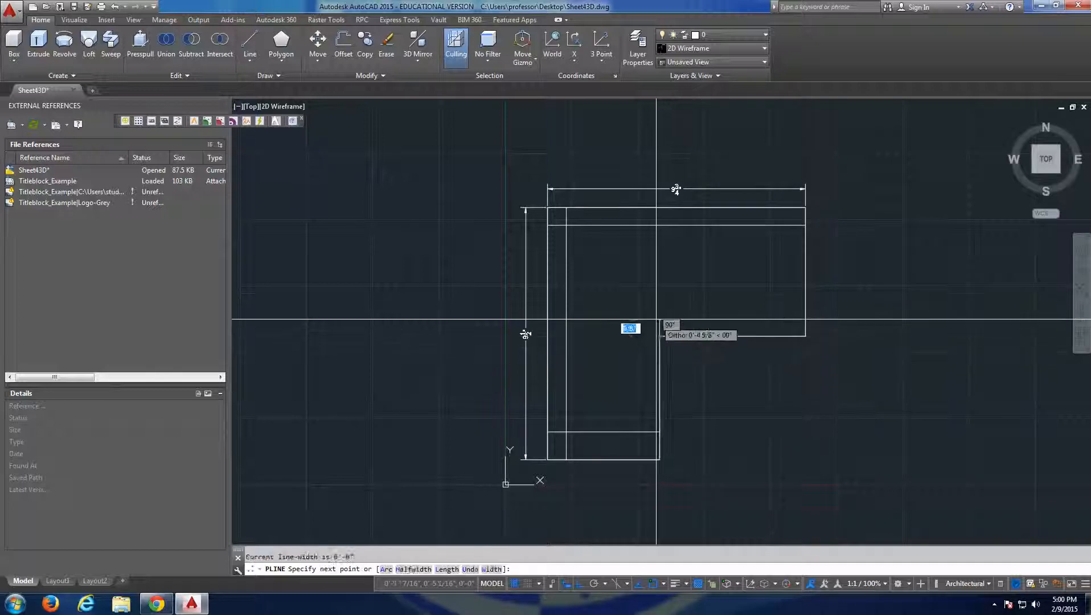
click(660, 311)
scroll(809, 307, up, 6)
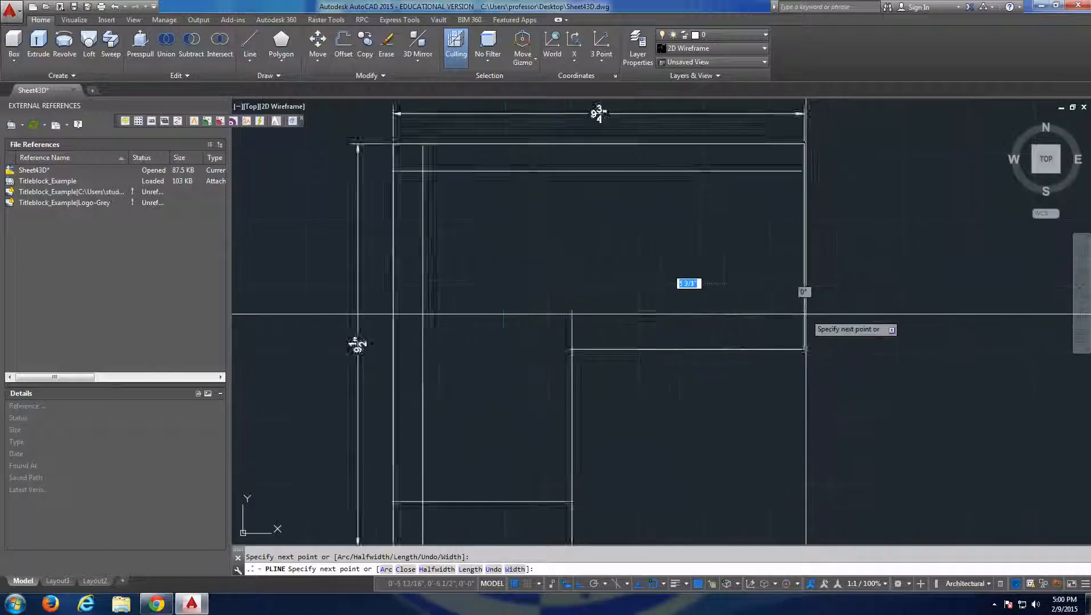
click(860, 383)
key(Escape)
key(Escape)
scroll(615, 380, down, 5)
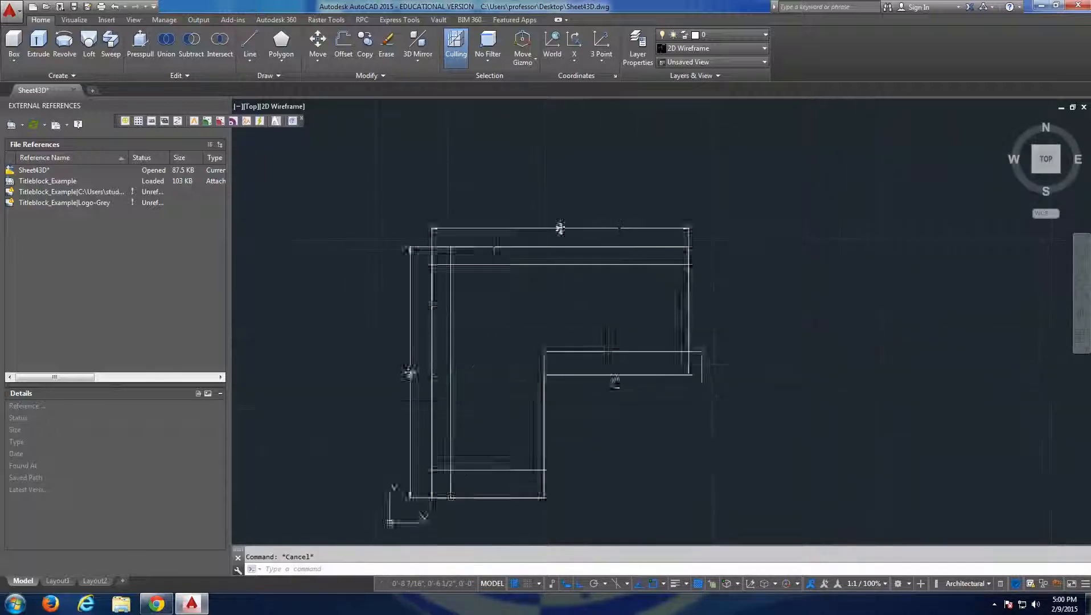
Try to draw another polyline at the solid's base, from the leg's outer bottom corner along the previously sketched polyline.
middle_drag(615, 381, 691, 373)
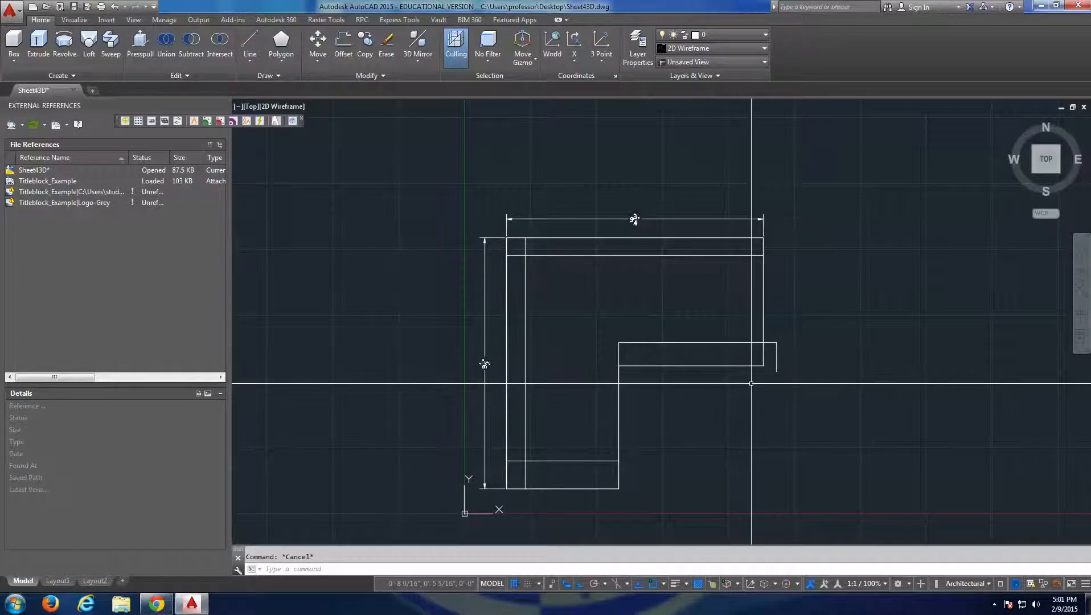
shift+middle_drag(690, 374, 565, 297)
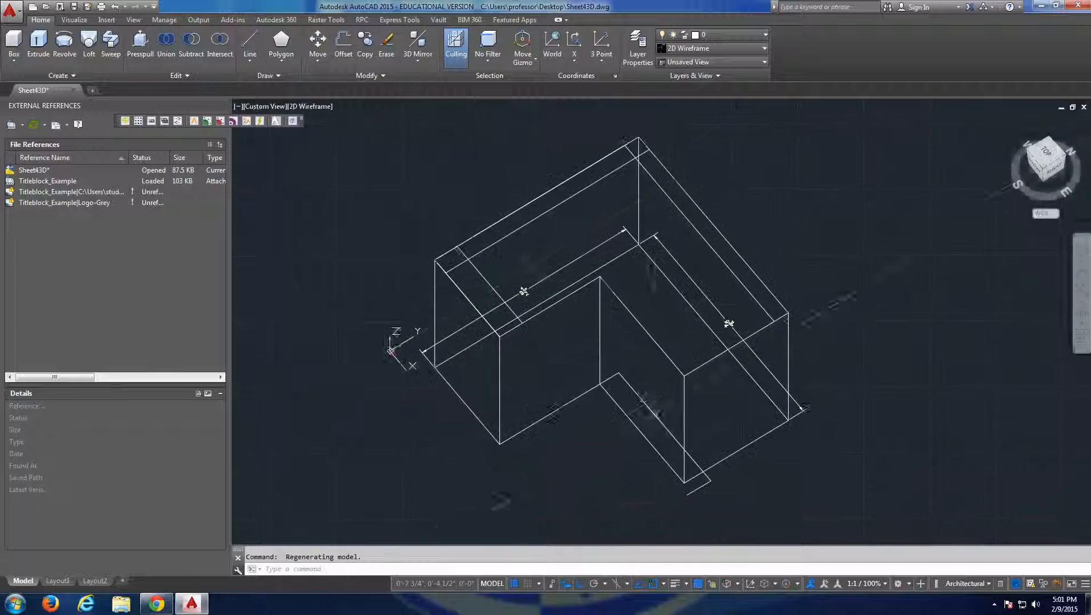
middle_drag(650, 402, 614, 340)
scroll(623, 359, up, 2)
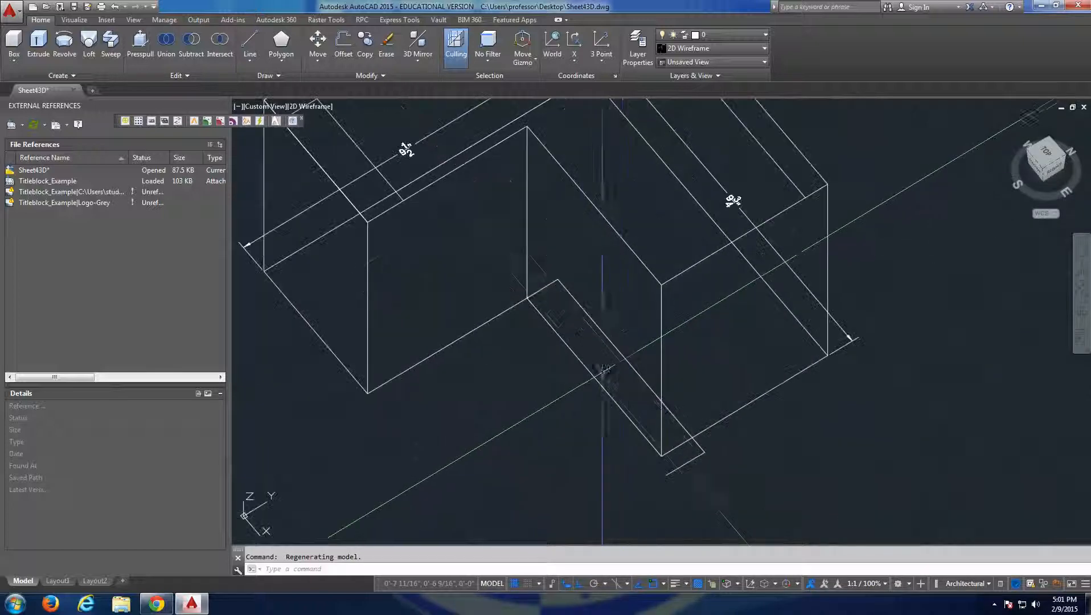
scroll(623, 360, down, 4)
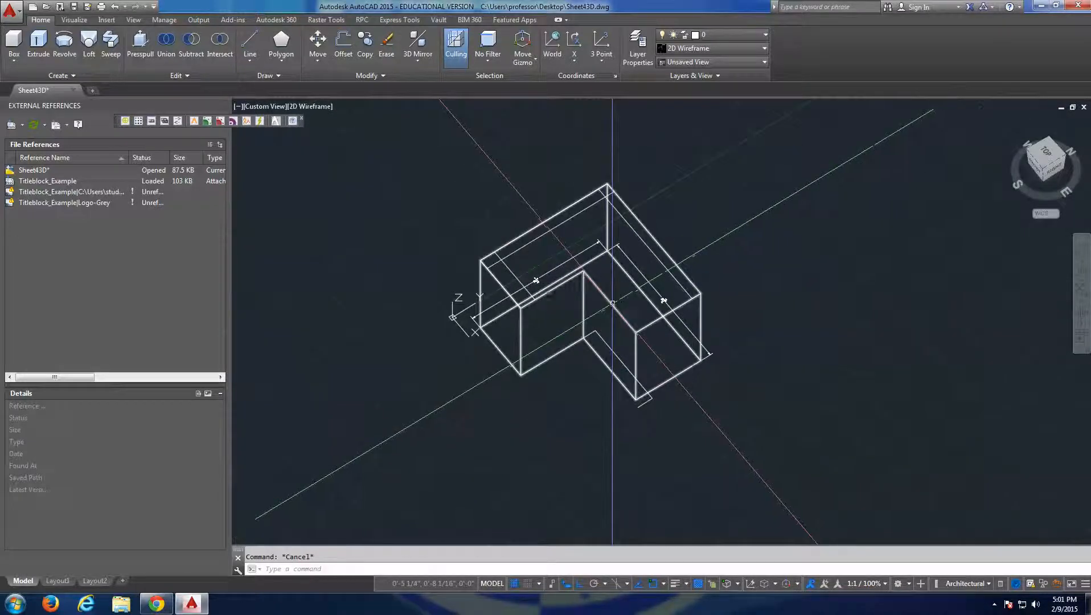
key(Escape)
text(pl)
key(Return)
click(523, 375)
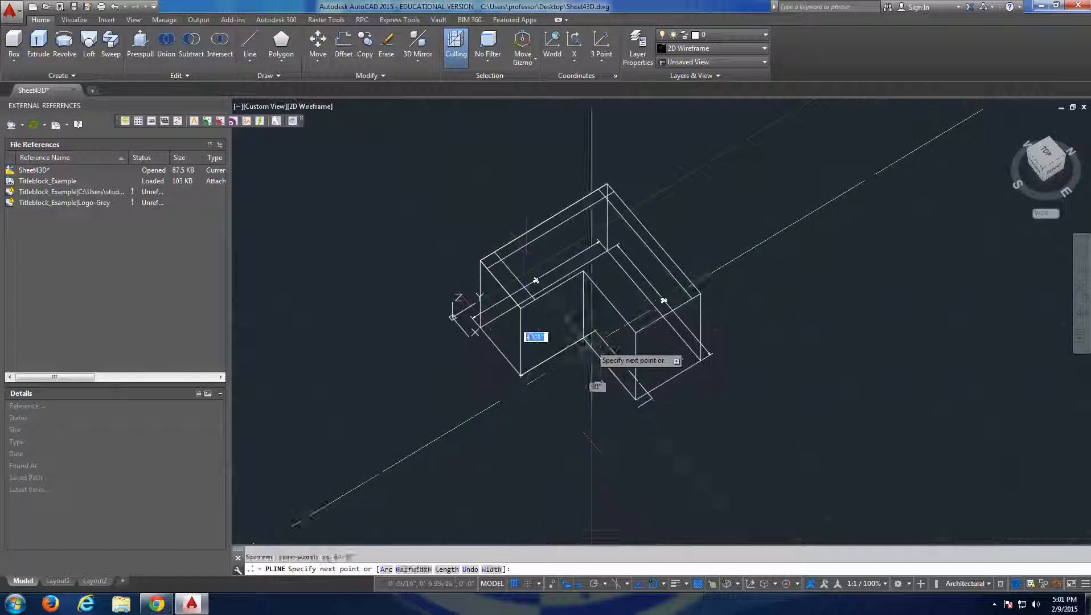
click(597, 334)
scroll(644, 397, up, 3)
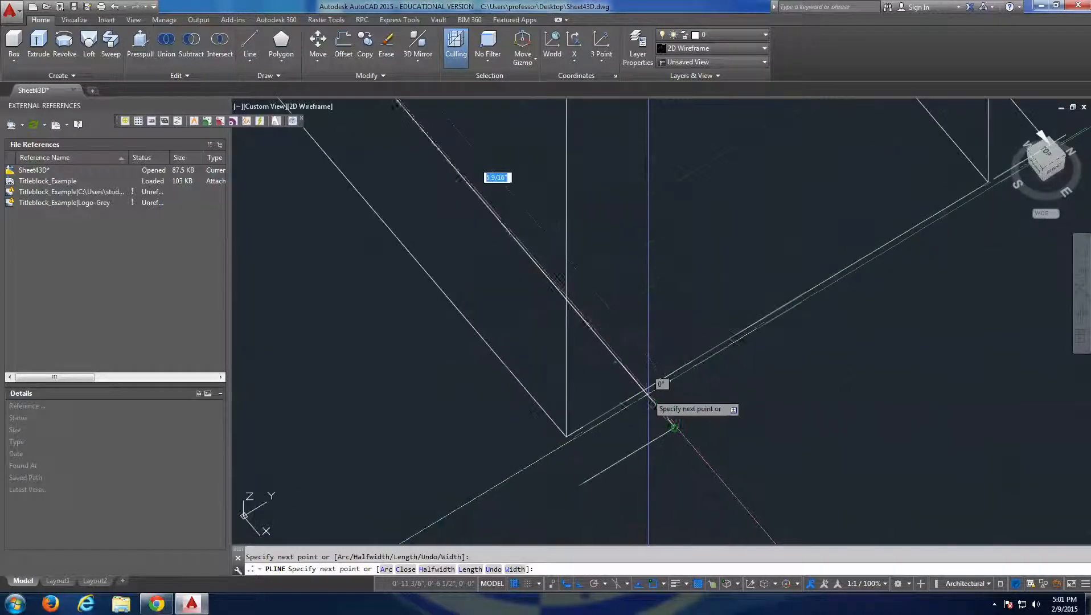
click(674, 426)
scroll(674, 426, down, 3)
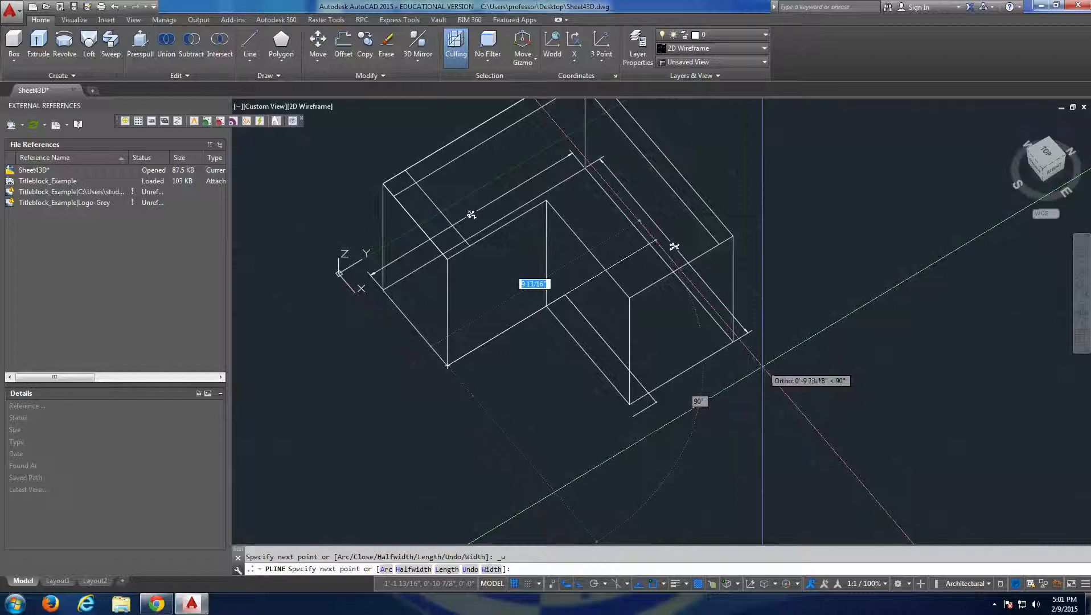
key(Escape)
key(Escape)
Undo the polylines drawn at the solid's base.
key(ctrl+z)
key(ctrl+z)
key(ctrl+z)
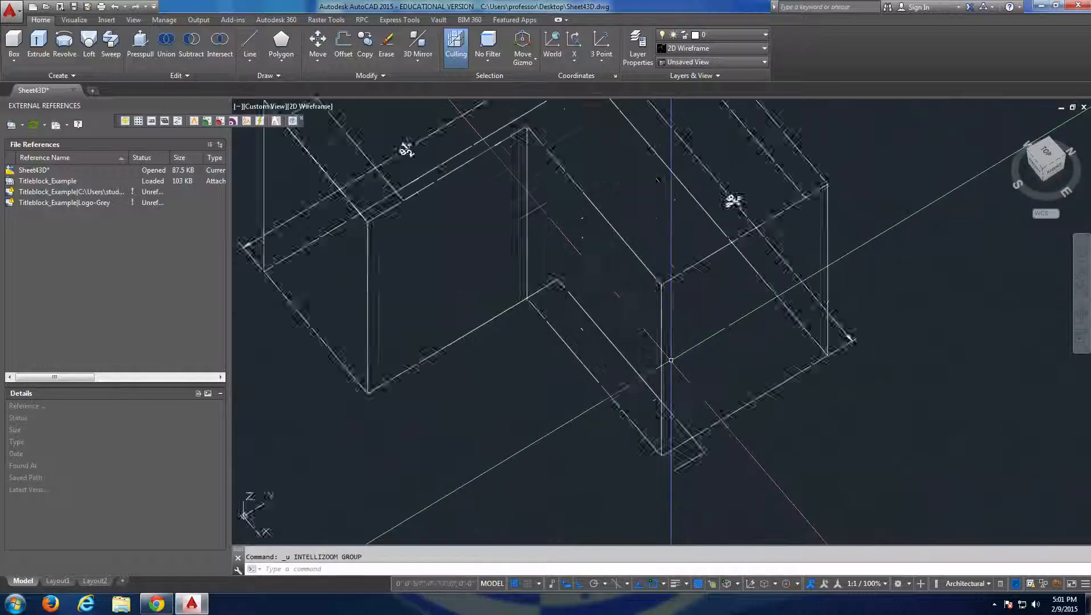
key(ctrl+z)
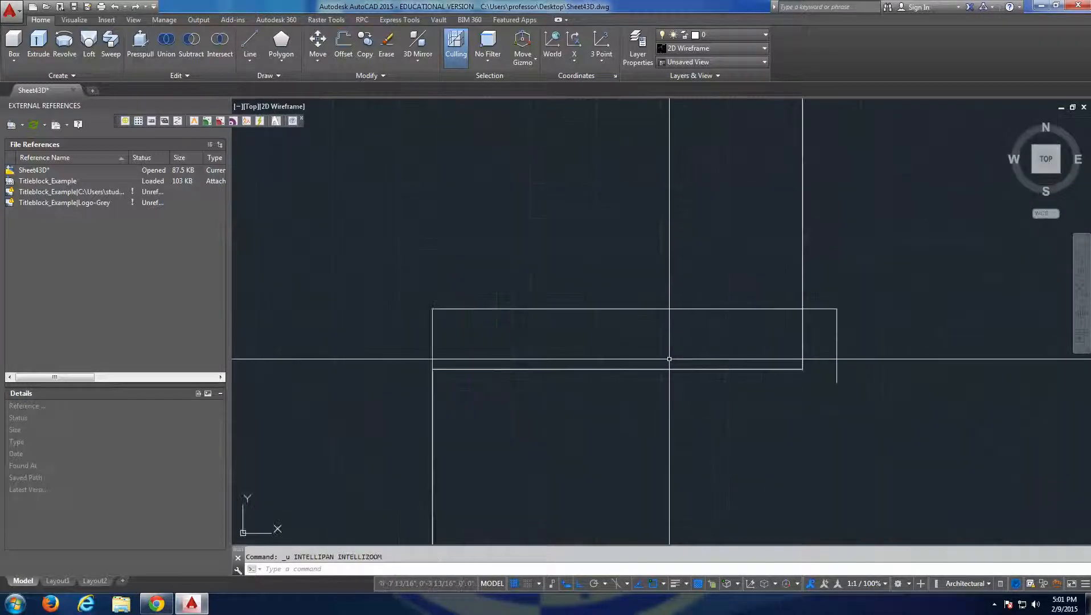
key(ctrl+z)
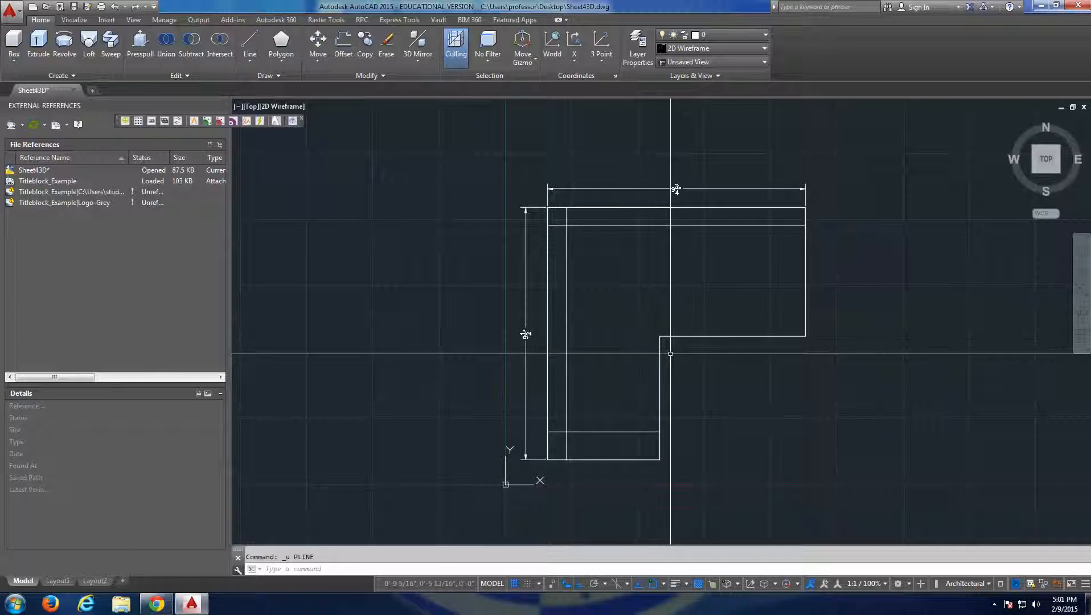
Draw a closed L-shaped polyline on the solid's top face, following the three inset lines and the remaining outer and inner edges.
scroll(670, 358, down, 2)
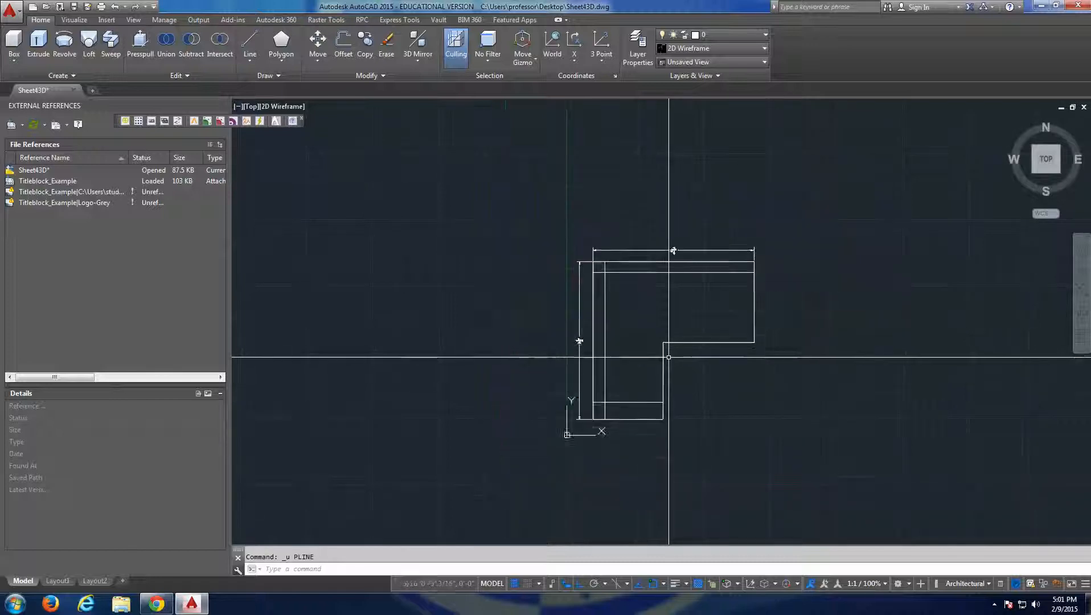
shift+middle_drag(772, 345, 874, 210)
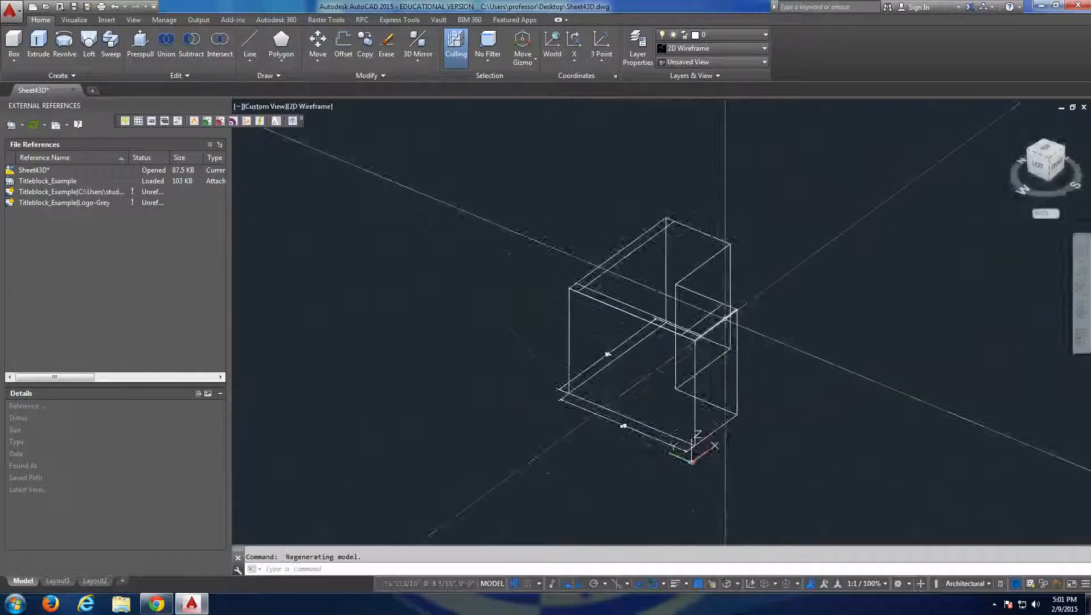
scroll(724, 318, up, 2)
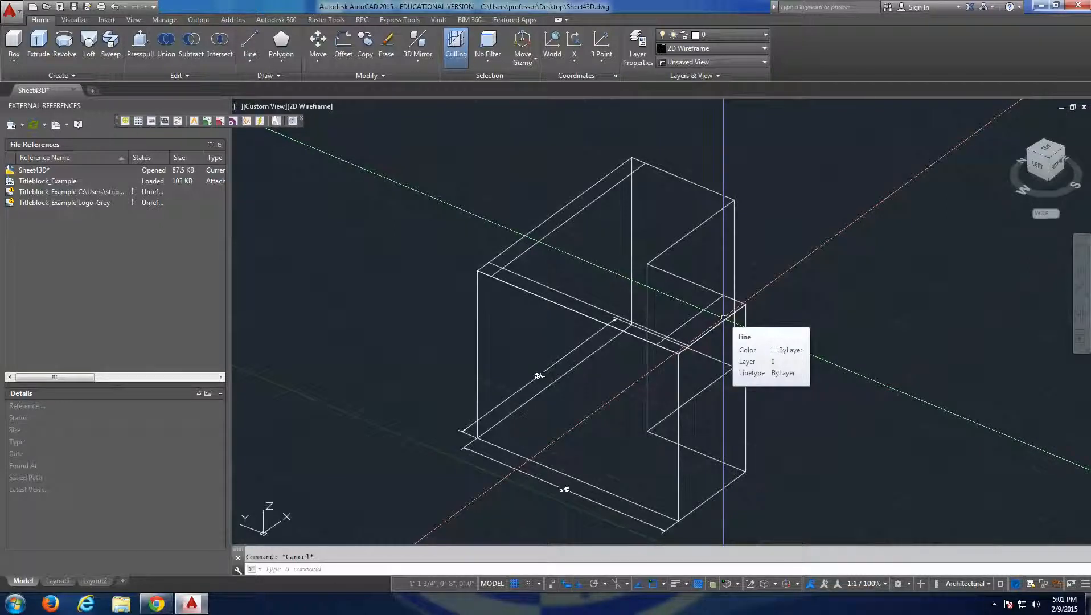
click(740, 302)
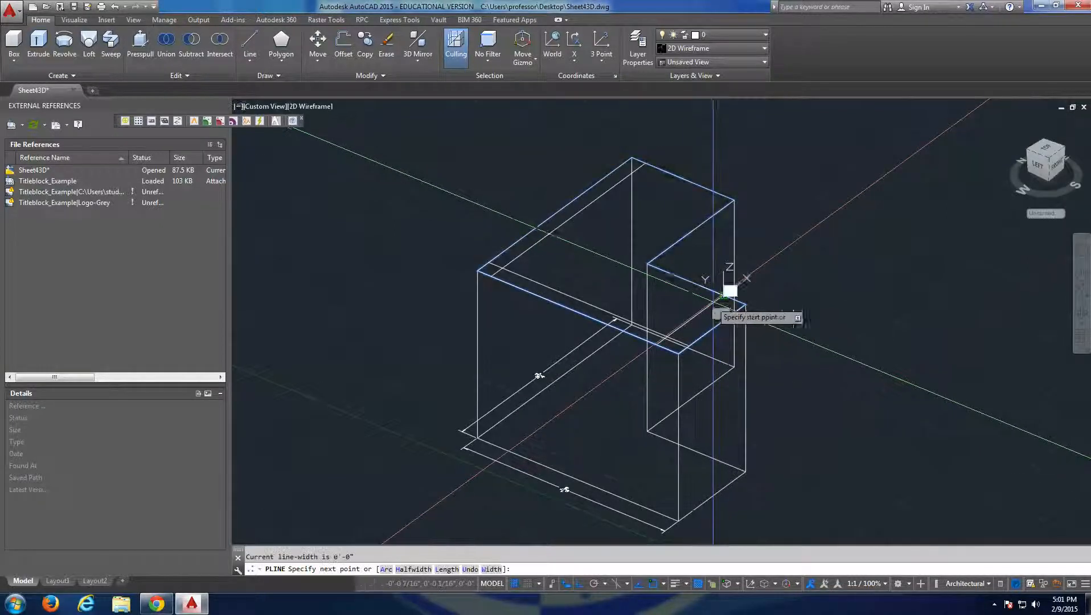
scroll(678, 342, up, 3)
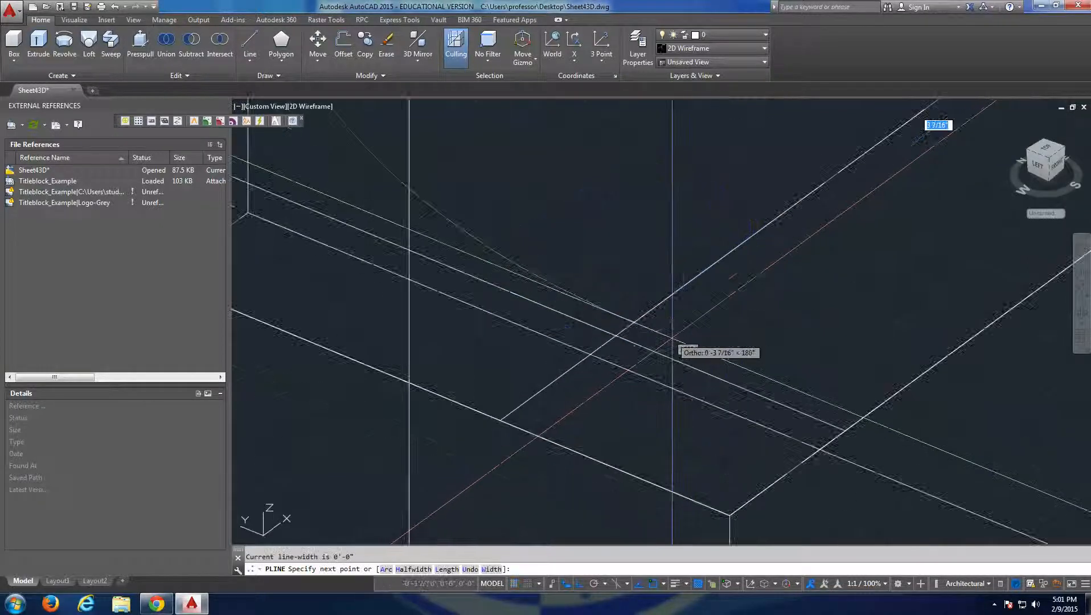
click(616, 336)
scroll(572, 324, down, 3)
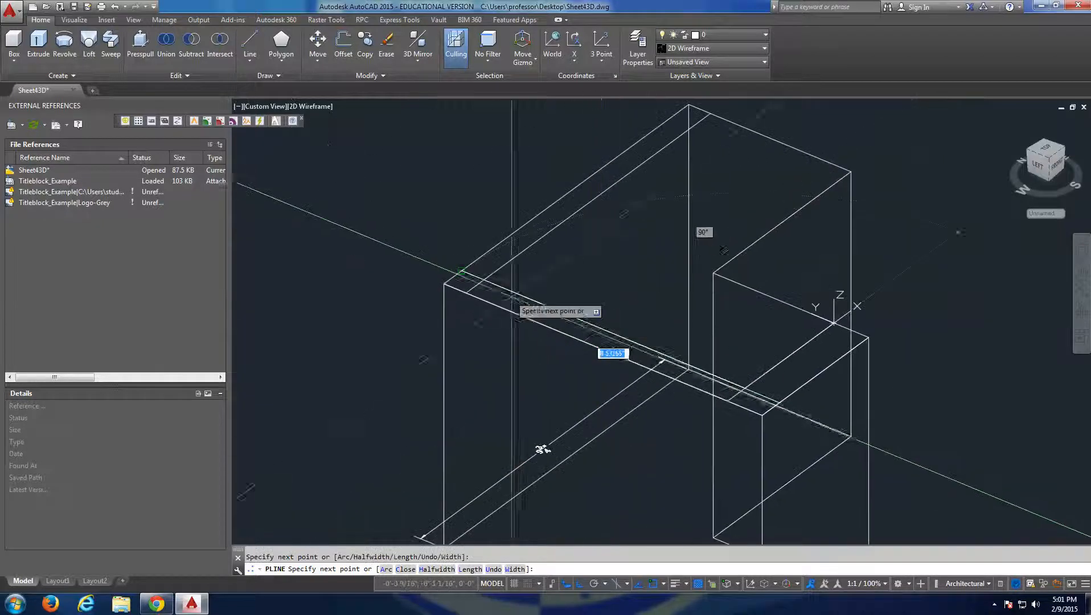
click(483, 279)
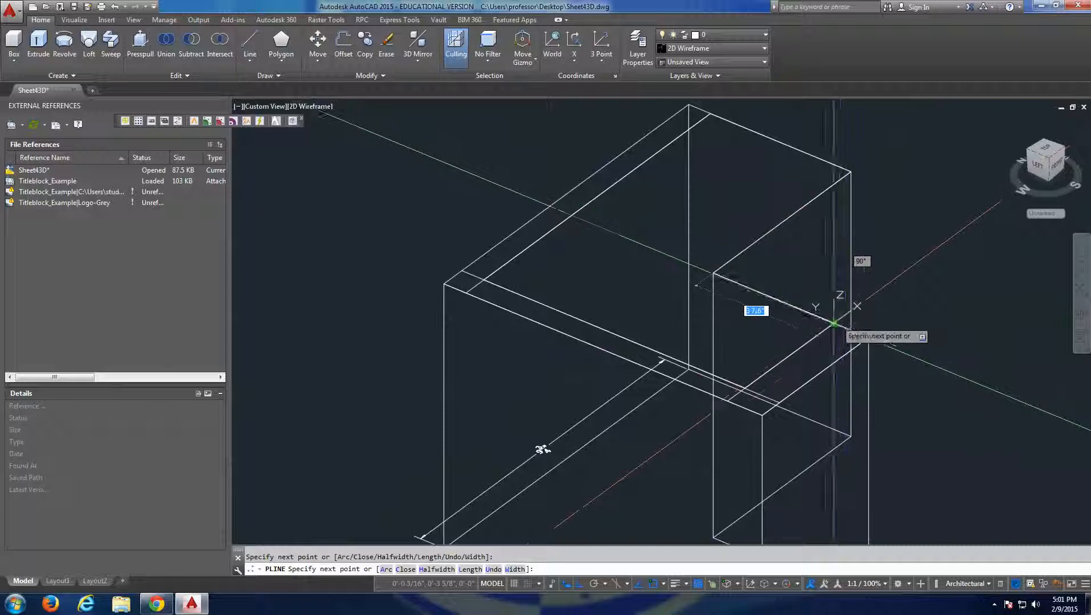
click(834, 323)
key(Return)
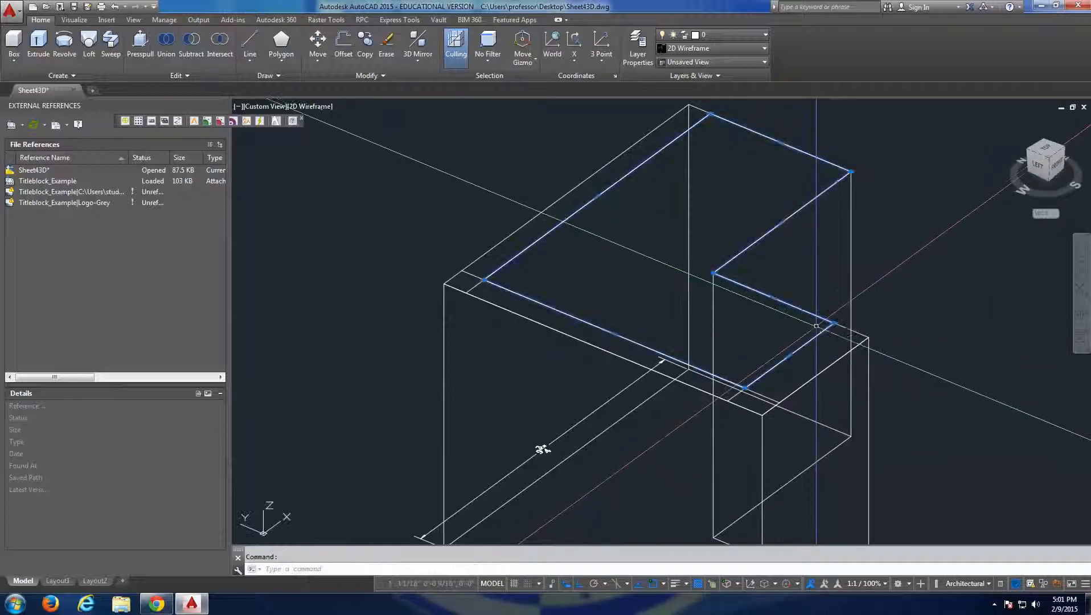
Extrude the closed L-shaped polyline upward from the base solid's top face to form a raised inset block.
key(Return)
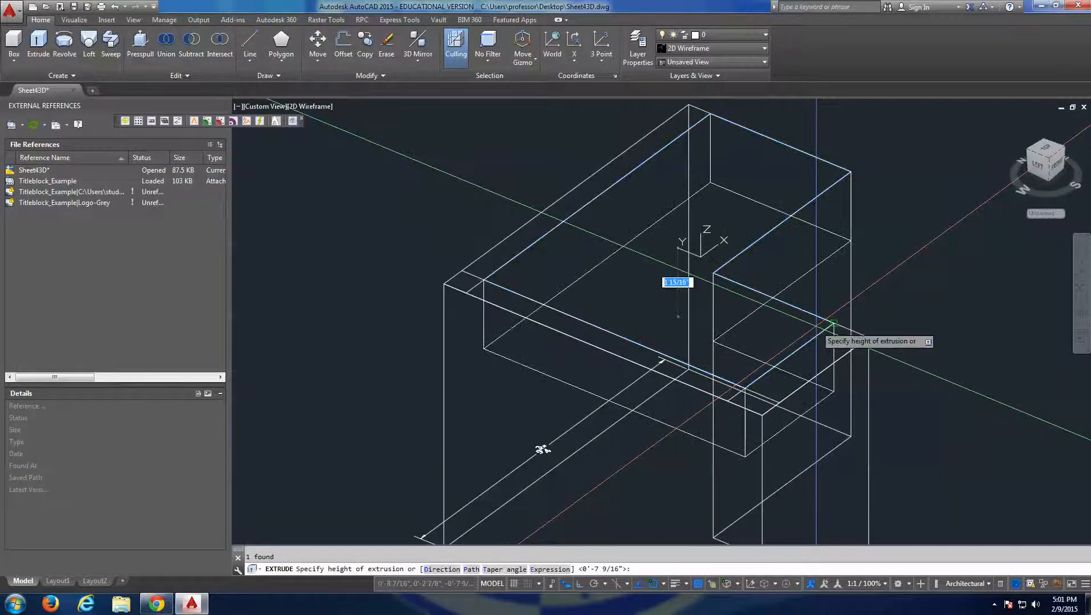
scroll(506, 158, down, 2)
middle_drag(506, 160, 515, 189)
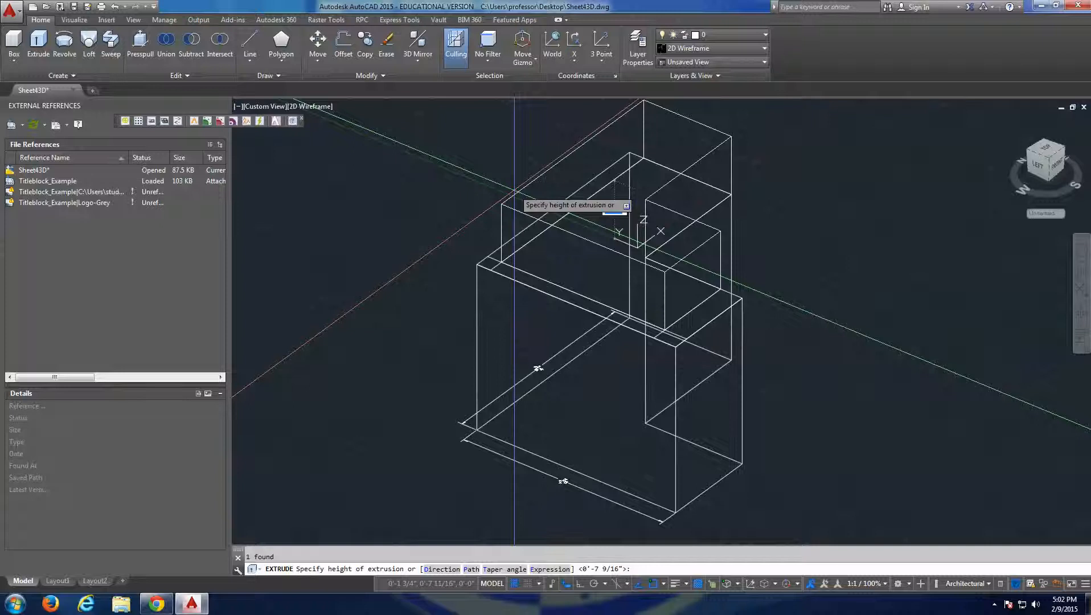
click(494, 192)
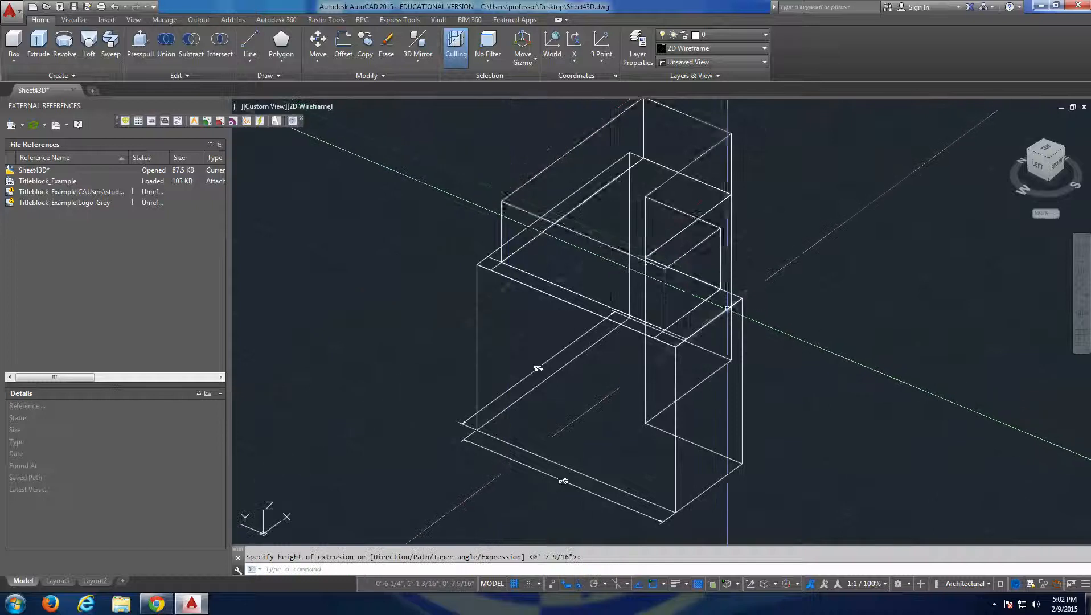
key(Escape)
scroll(726, 311, down, 3)
mouse_move(724, 319)
shift+middle_down()
mouse_move(701, 315)
mouse_move(732, 323)
shift+middle_up()
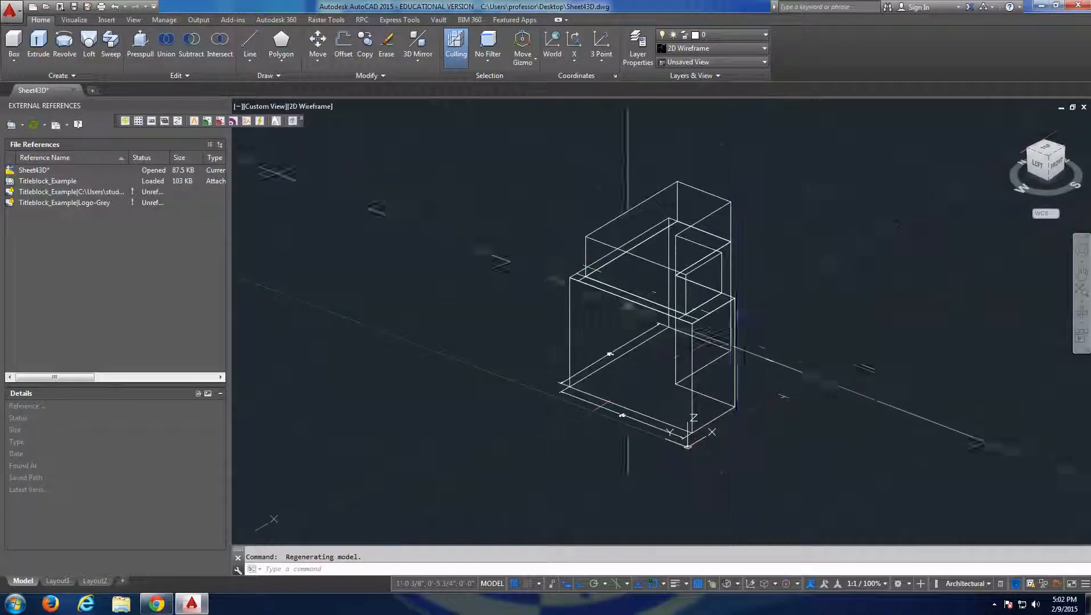
scroll(607, 209, up, 5)
text(w)
key(Return)
key(Escape)
key(Escape)
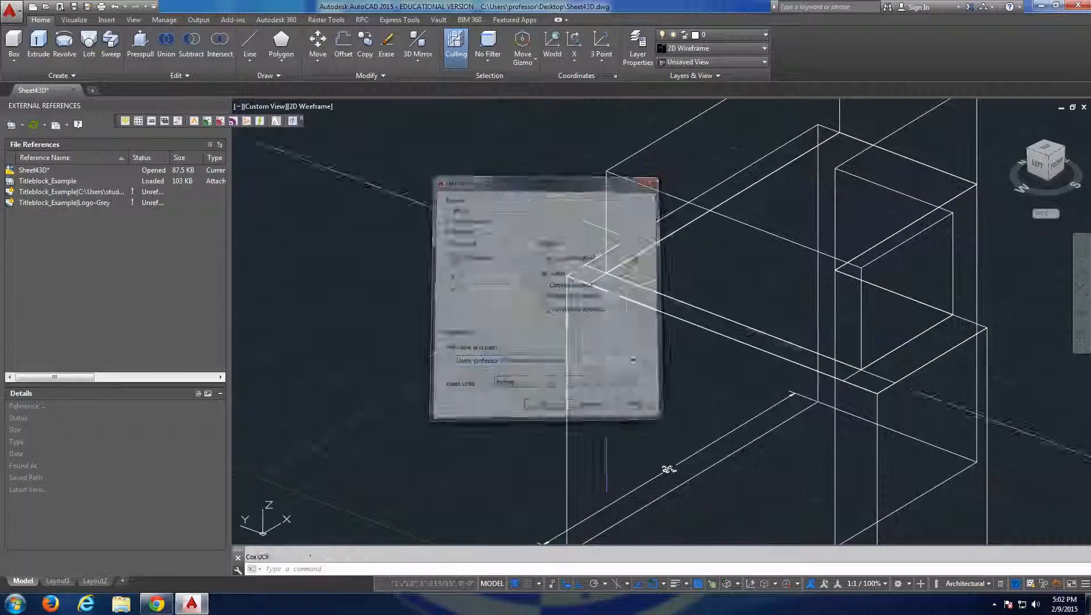
Erase the inset construction lines left on the base solid's top face around the raised block.
text(e)
key(Return)
key(Return)
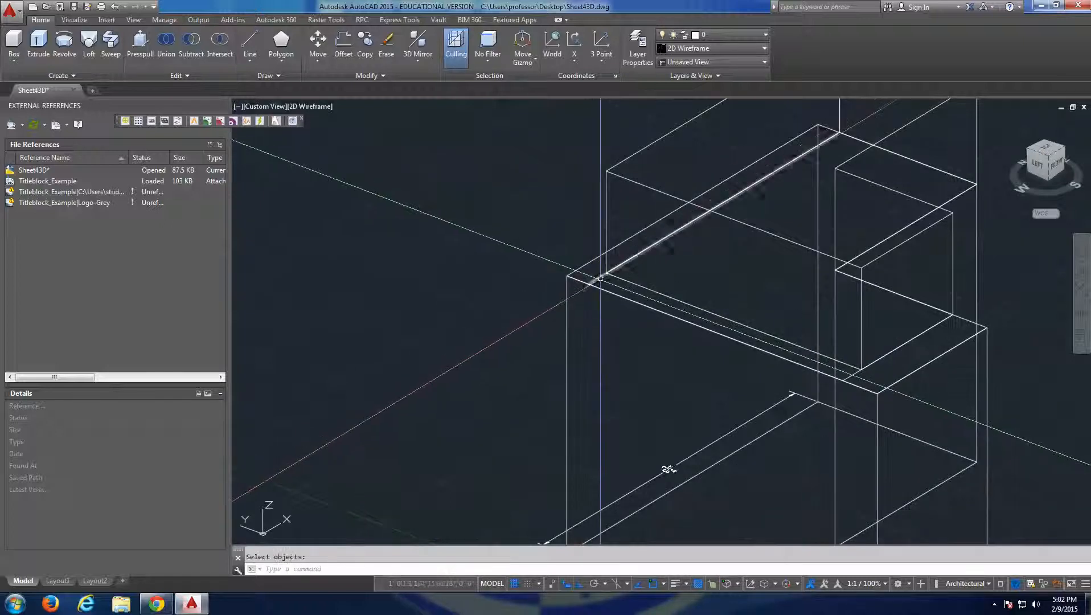
click(853, 374)
key(Delete)
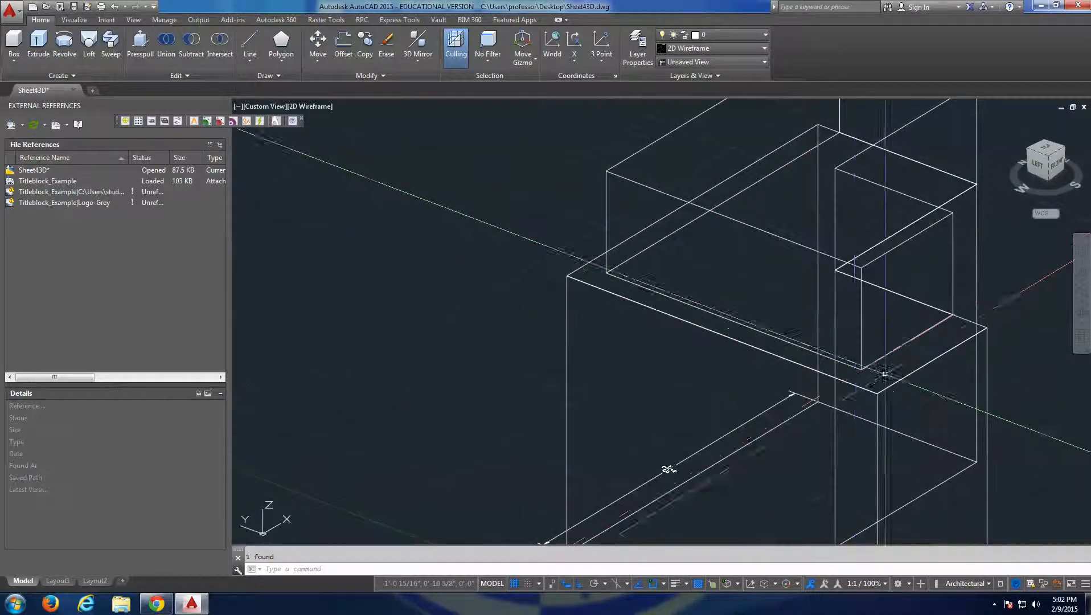
shift+middle_drag(937, 370, 939, 370)
shift+middle_drag(668, 468, 727, 502)
click(690, 311)
key(Delete)
key(Escape)
key(ctrl+z)
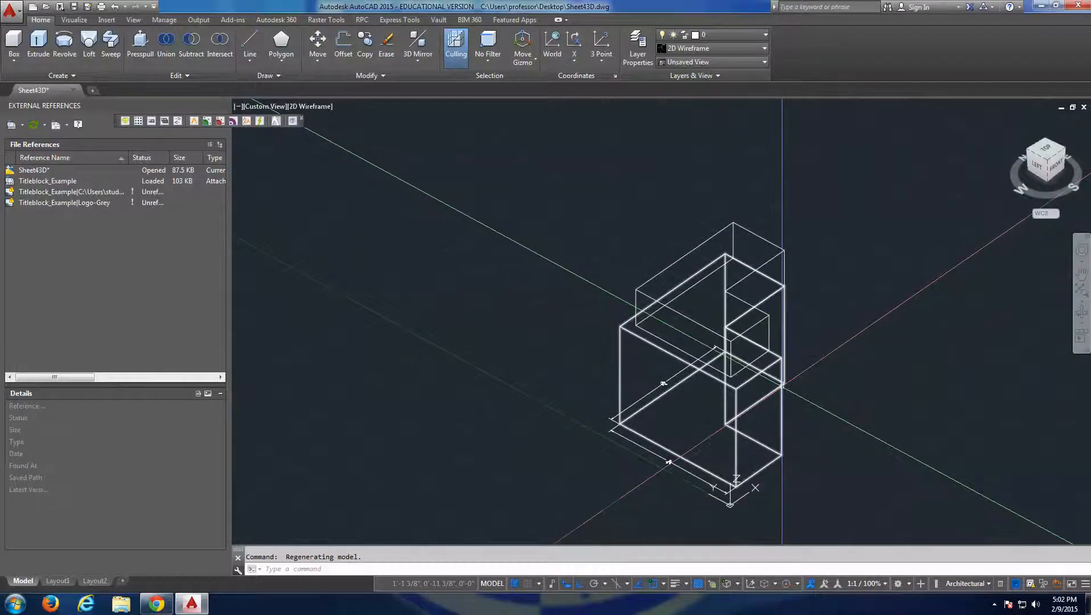
Union the raised L-shaped block with the base L-shaped solid.
mouse_move(782, 381)
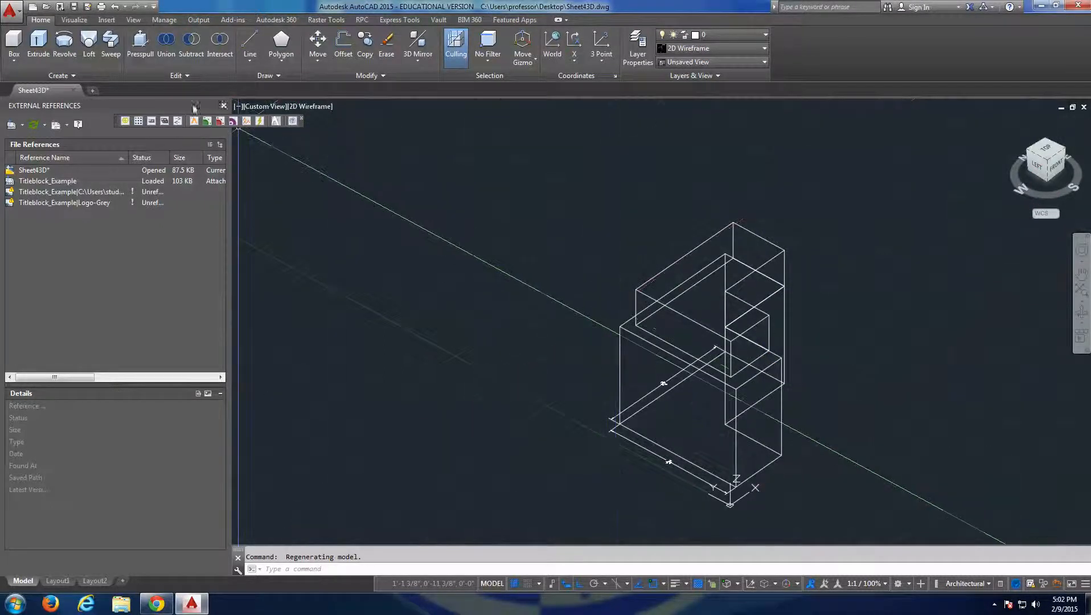
click(165, 43)
click(775, 258)
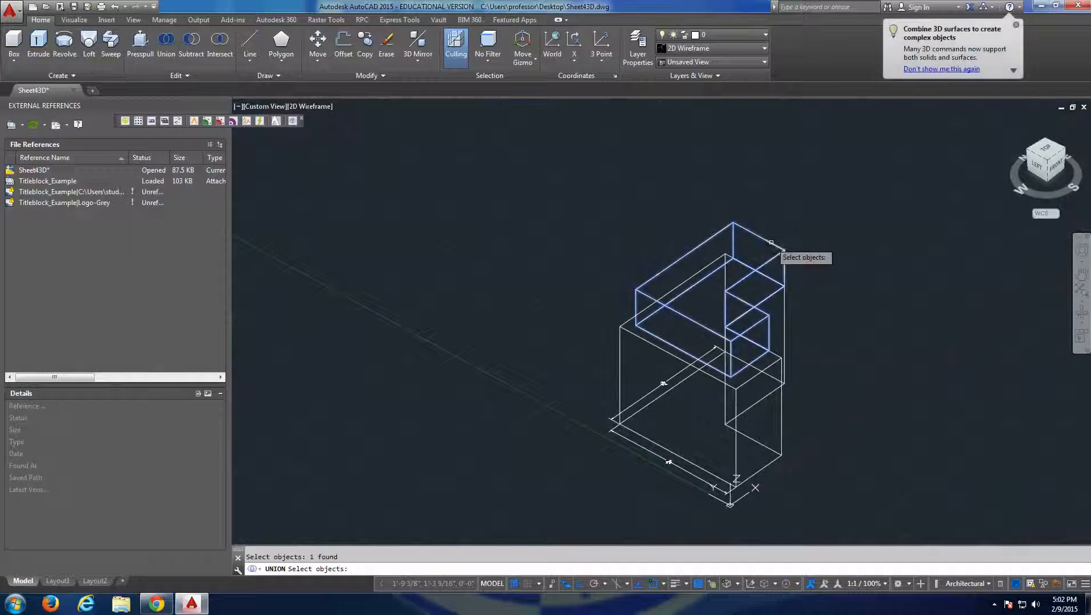
click(634, 332)
key(Return)
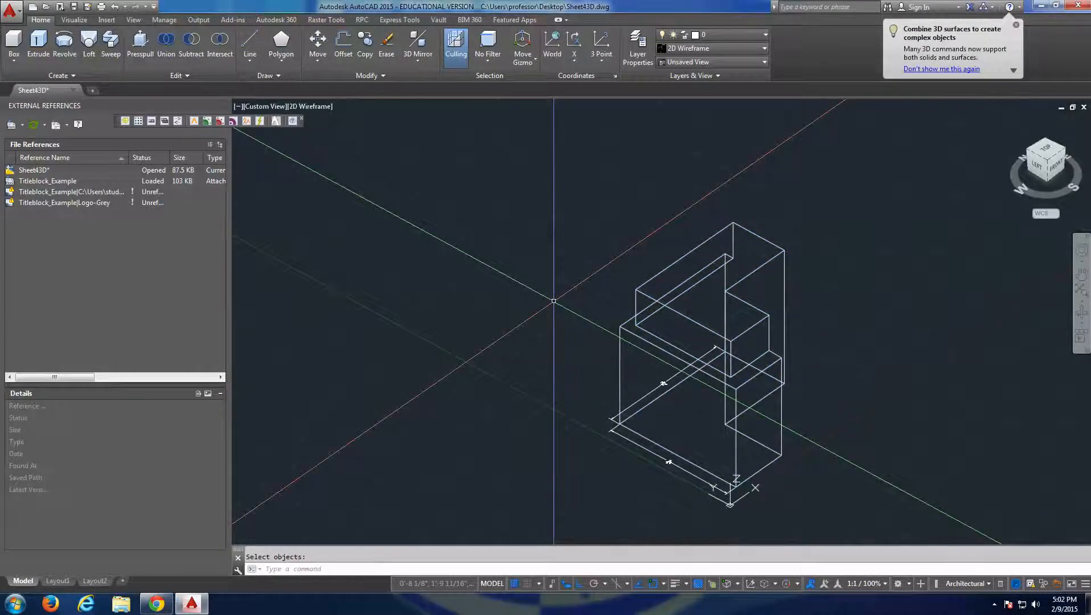
Undo the union of the raised block and the base solid, and view the model from the front.
key(ctrl+z)
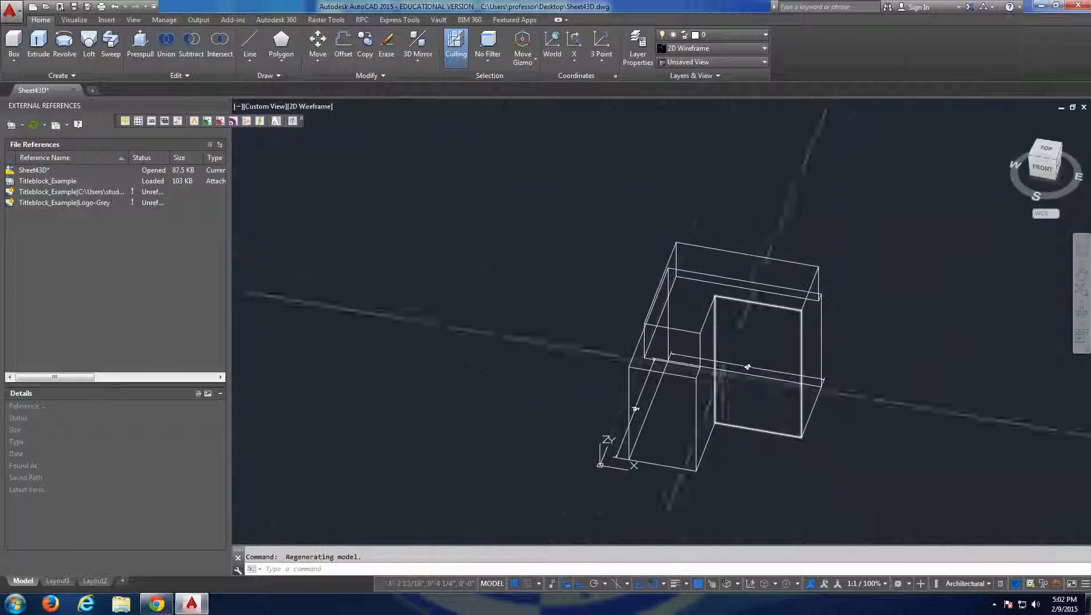
key(ctrl+z)
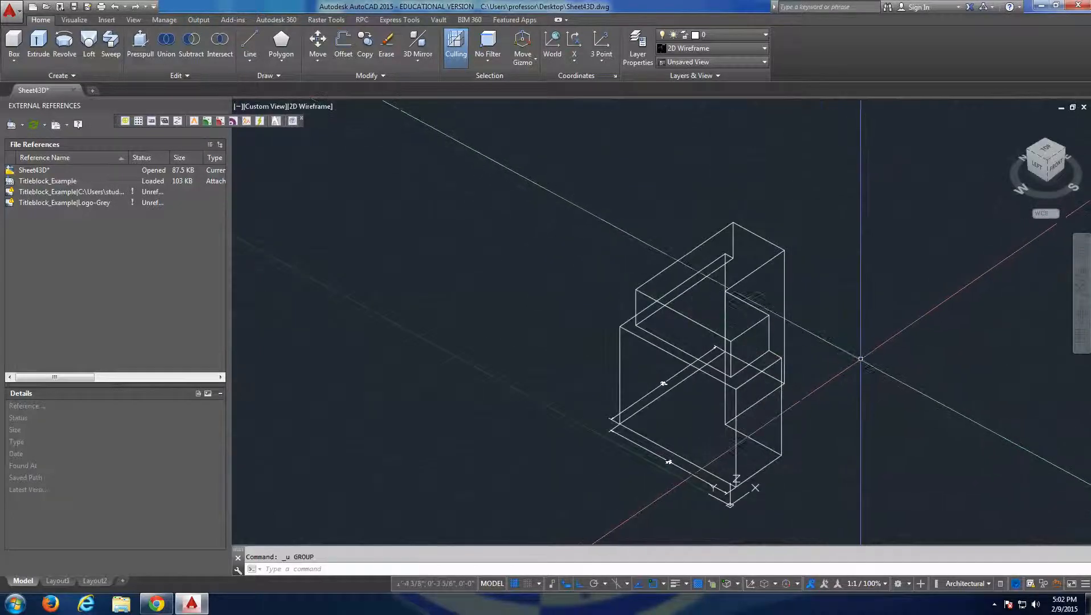
key(ctrl+z)
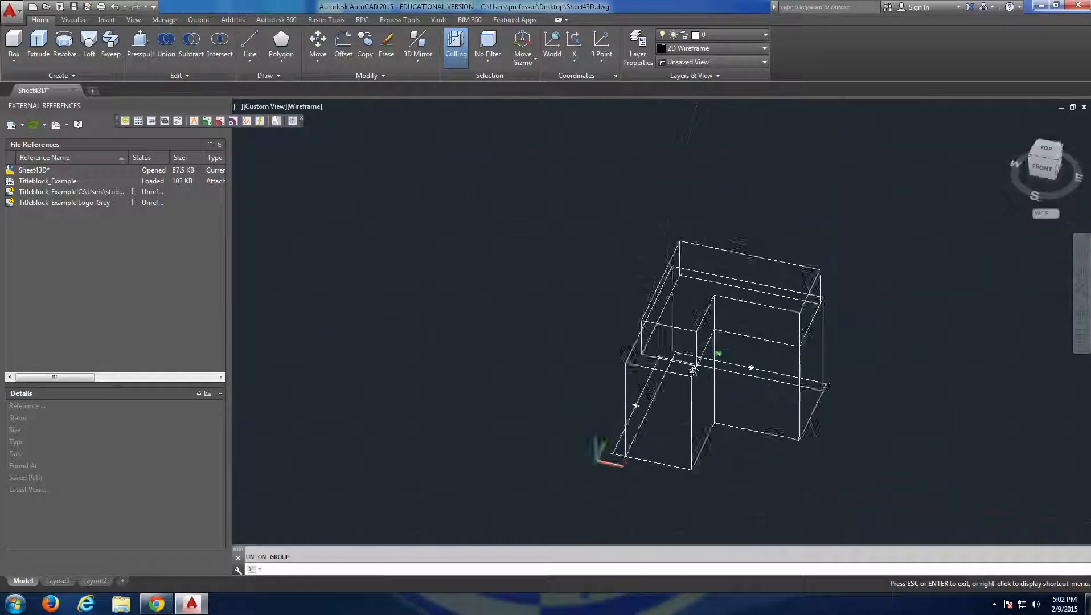
key(Escape)
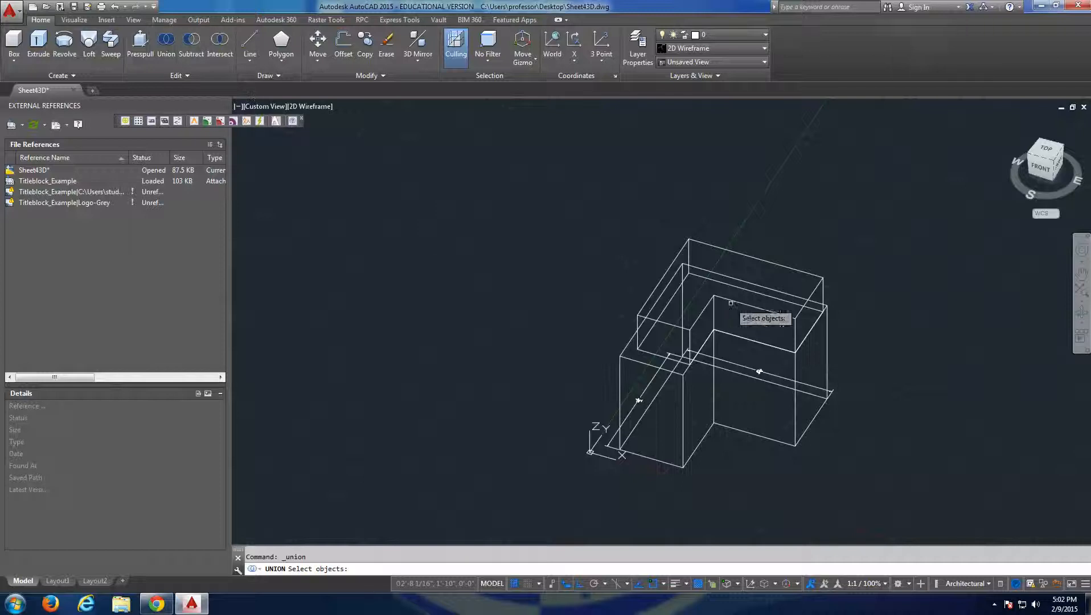
Combine the upper inset L-shaped block and the lower L-shaped solid into one solid with Union.
click(731, 303)
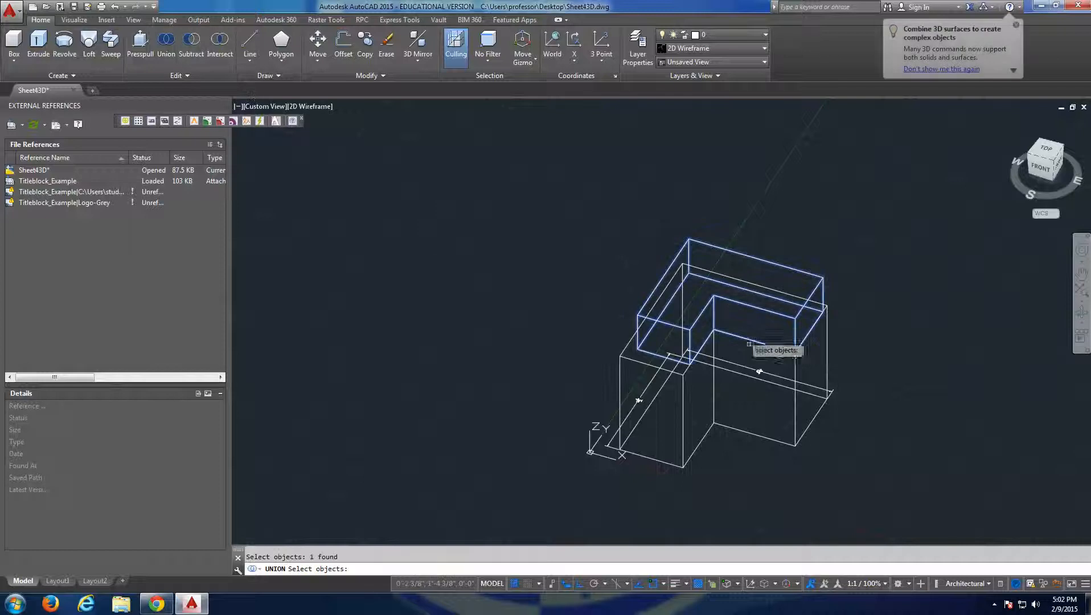
click(681, 390)
click(681, 390)
click(679, 411)
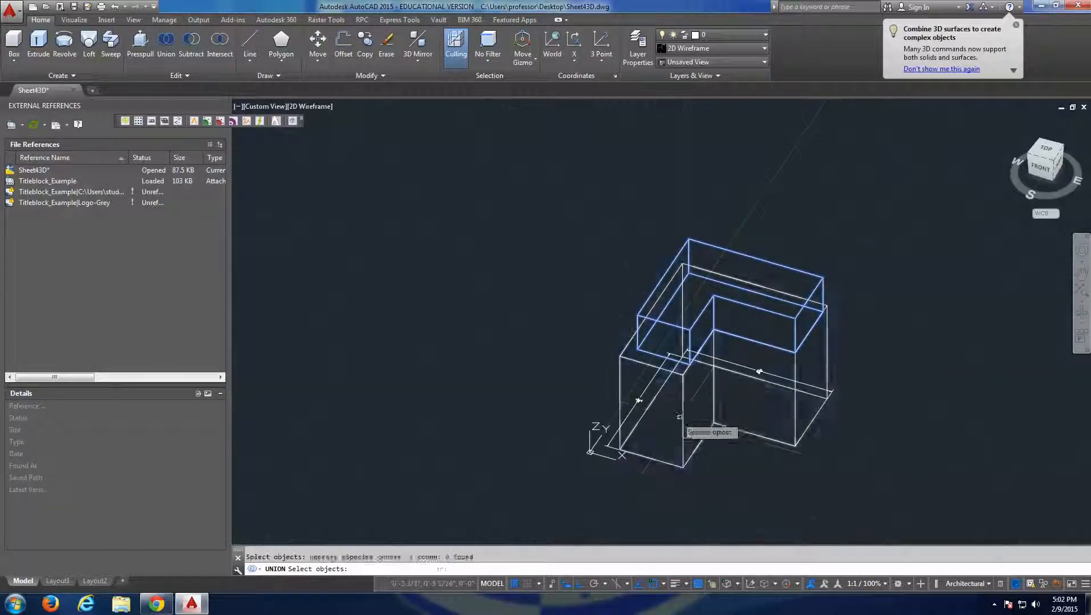
key(Return)
key(Escape)
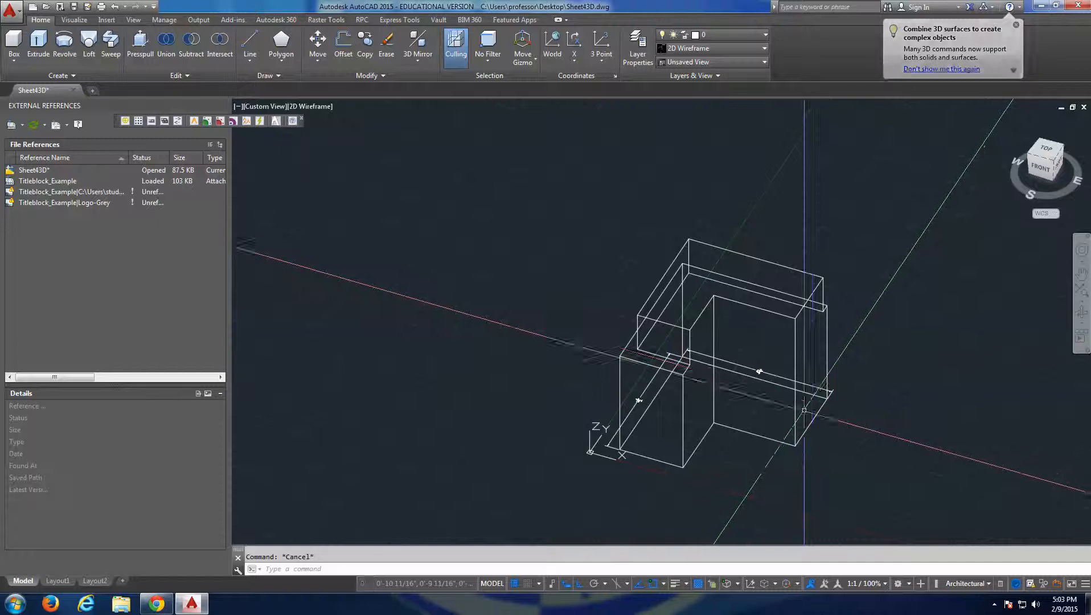
Examine the combined solid from several sides and above, including from its isometric corners.
shift+middle_drag(731, 419, 950, 413)
shift+middle_drag(813, 386, 807, 394)
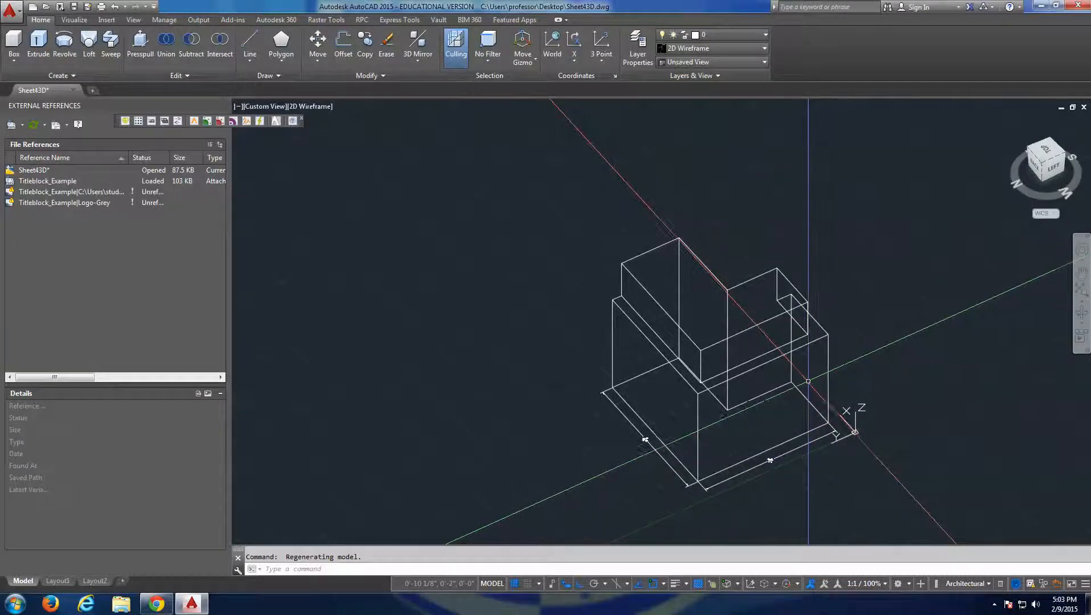
shift+middle_drag(823, 399, 718, 353)
shift+middle_drag(637, 441, 624, 436)
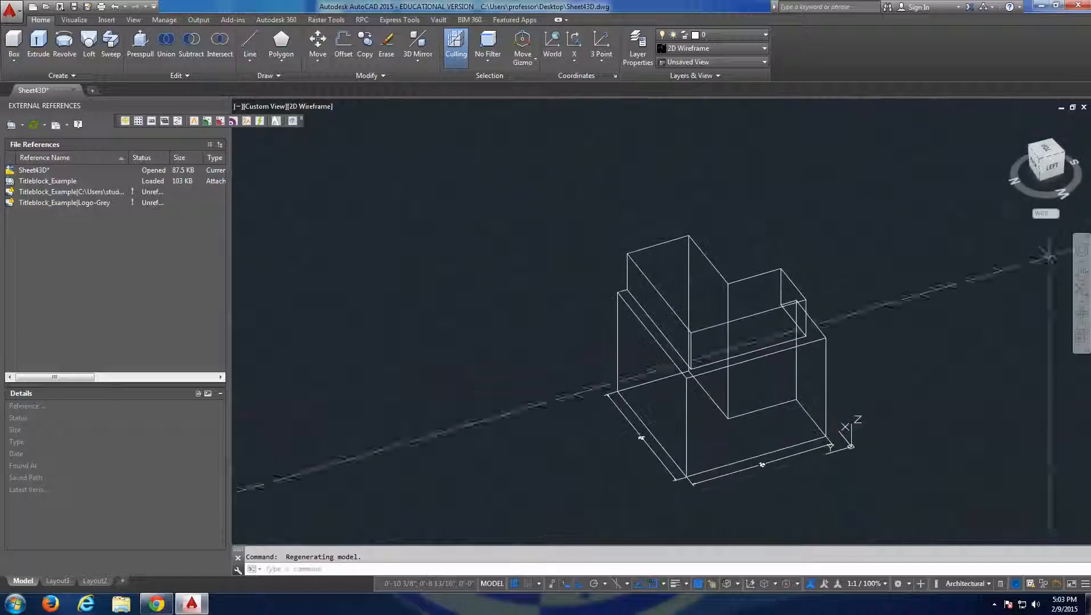
shift+middle_drag(814, 245, 706, 330)
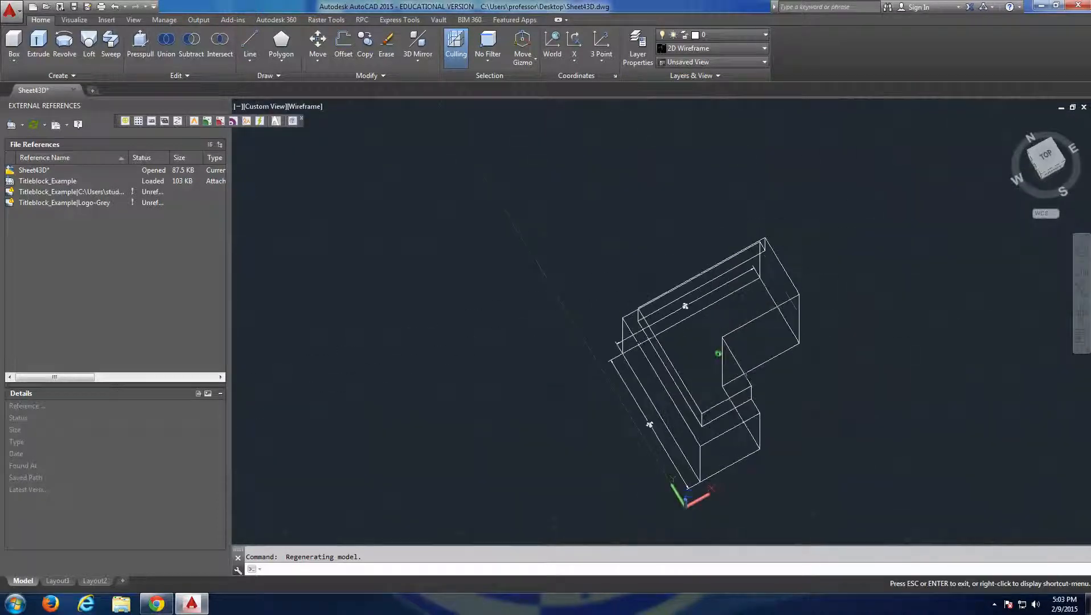
shift+middle_drag(835, 401, 782, 328)
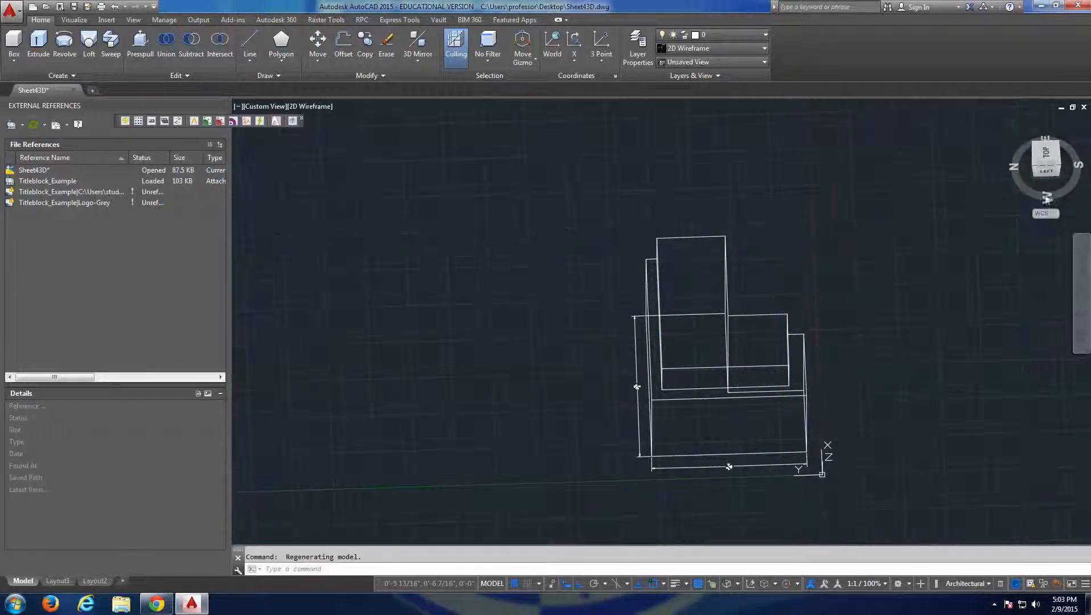
click(1058, 142)
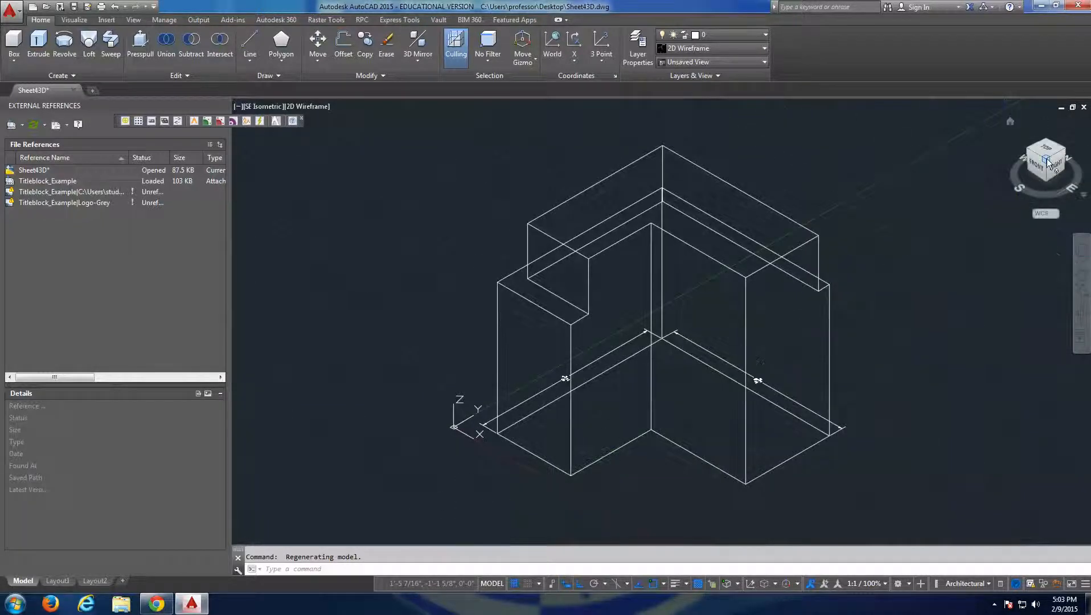
click(1066, 154)
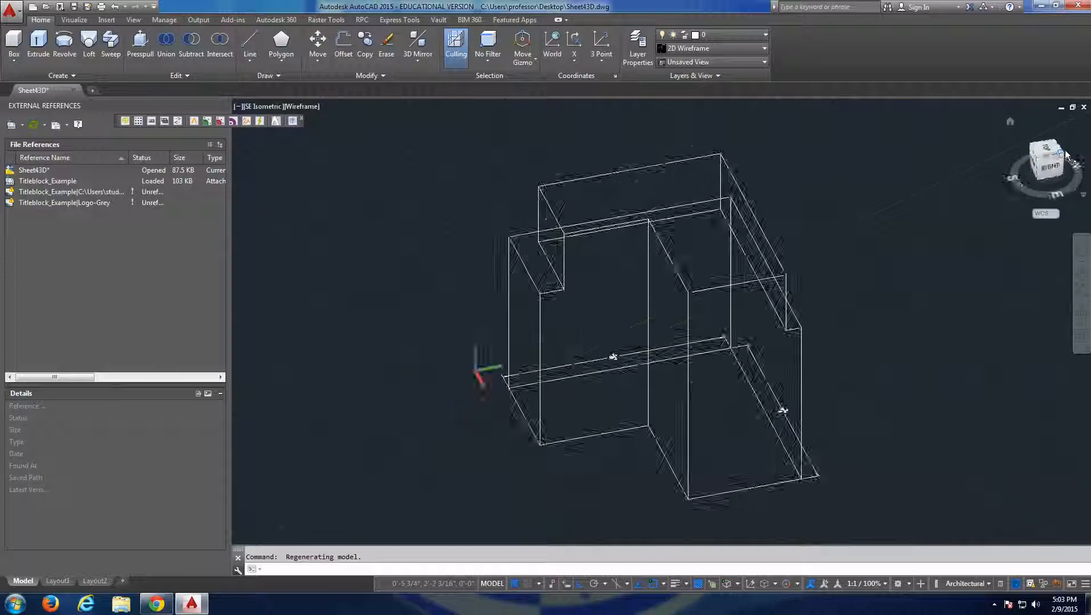
Display the combined solid in the SW, SE, NE and NW Isometric preset views in turn.
click(701, 63)
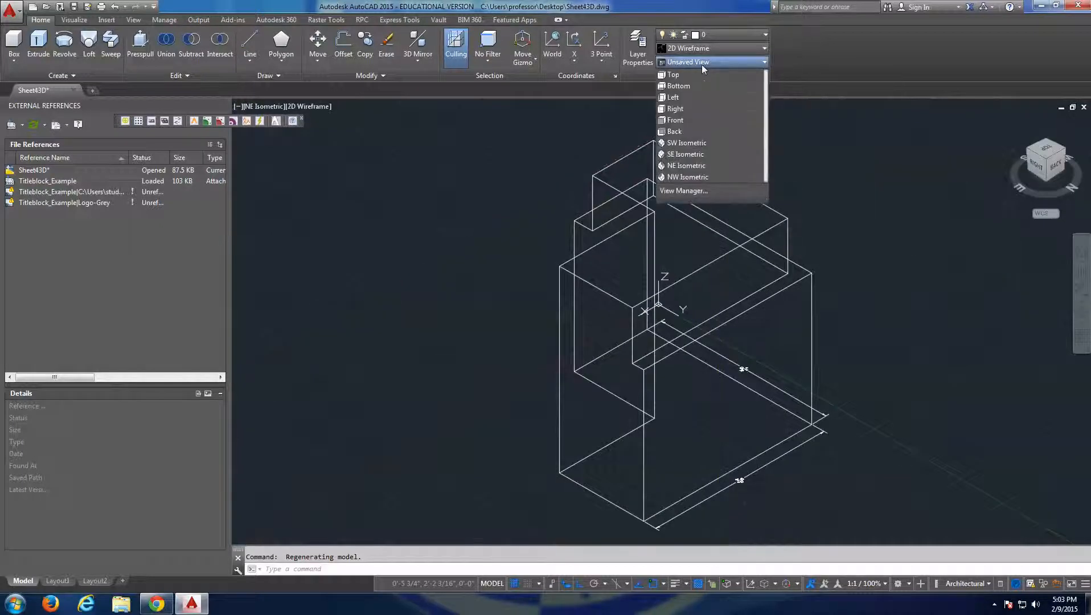
click(693, 143)
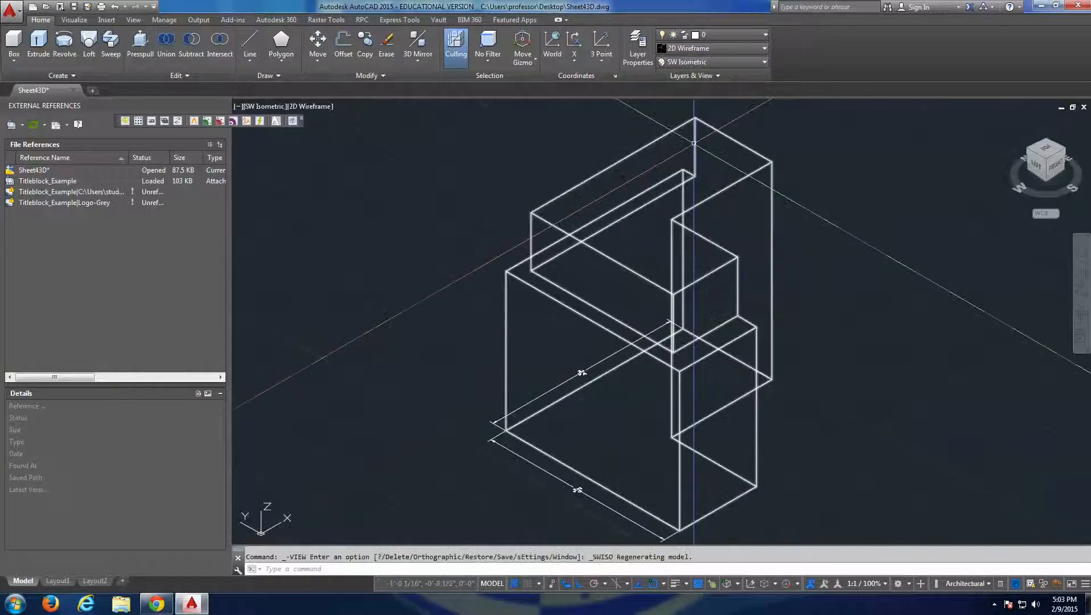
click(704, 62)
click(699, 158)
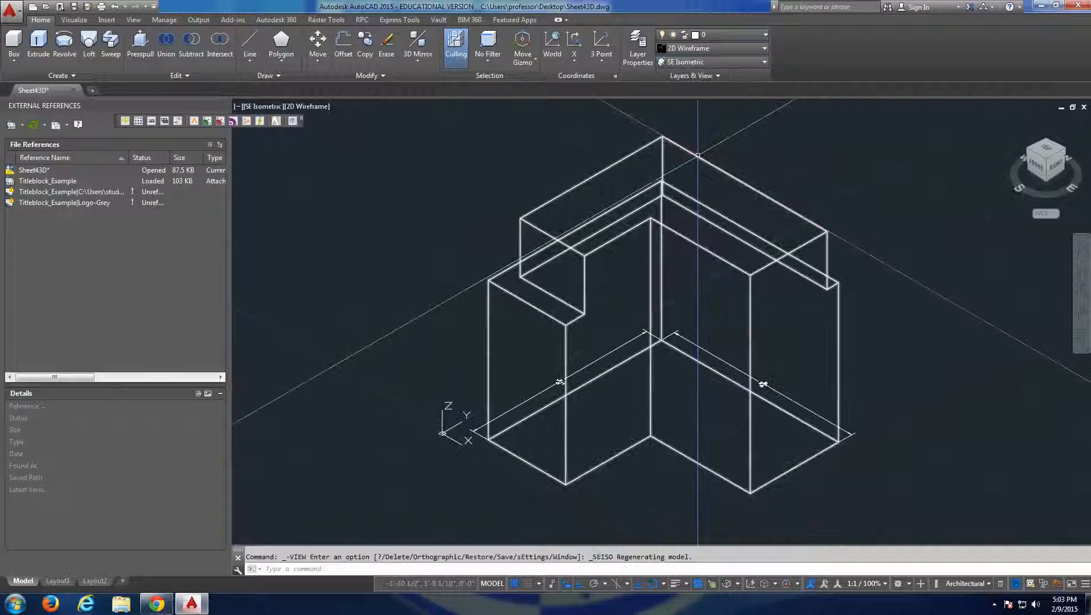
click(709, 62)
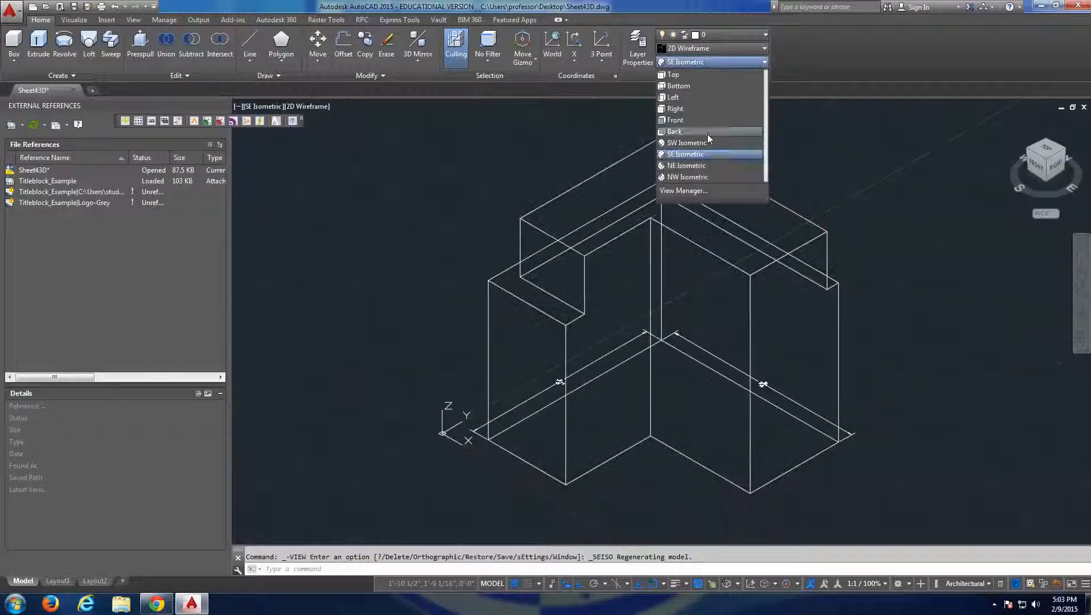
click(699, 168)
click(705, 61)
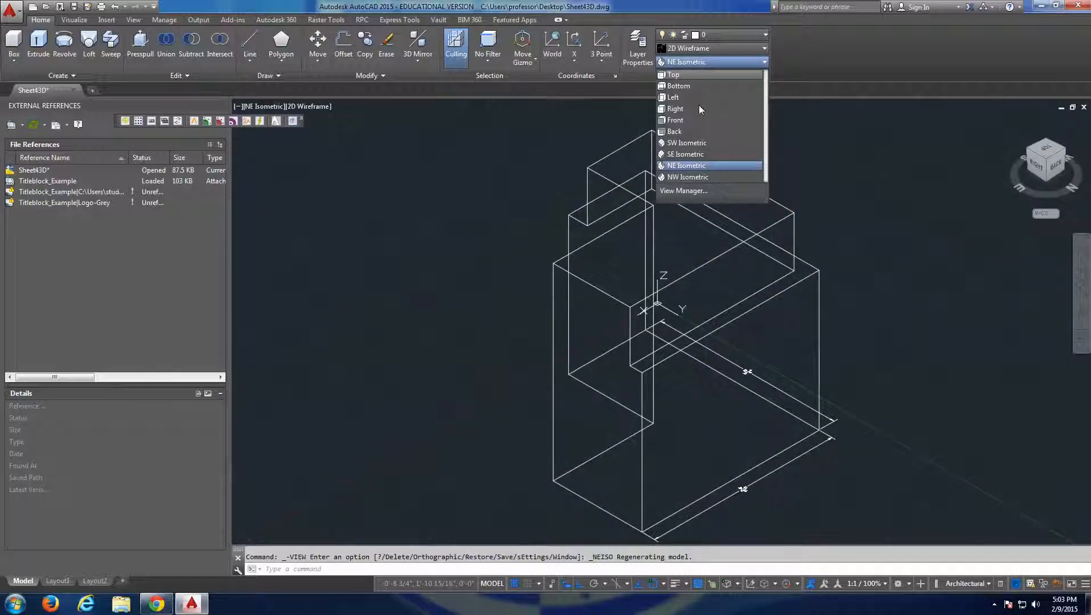
click(698, 177)
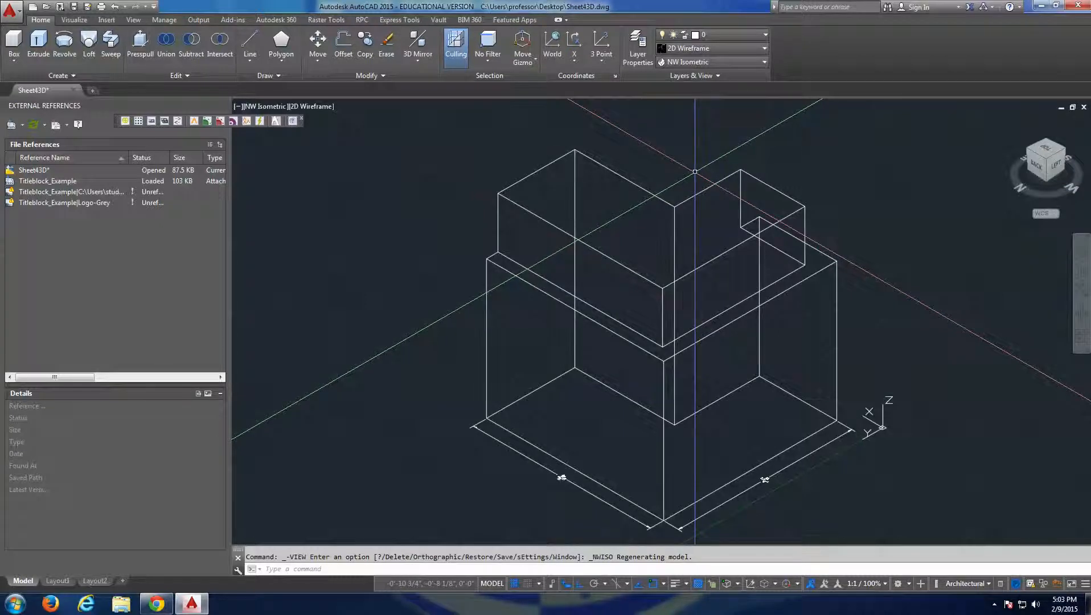
Return to the NE and SE Isometric preset views, and switch to the Right view of the solid.
click(713, 63)
click(687, 165)
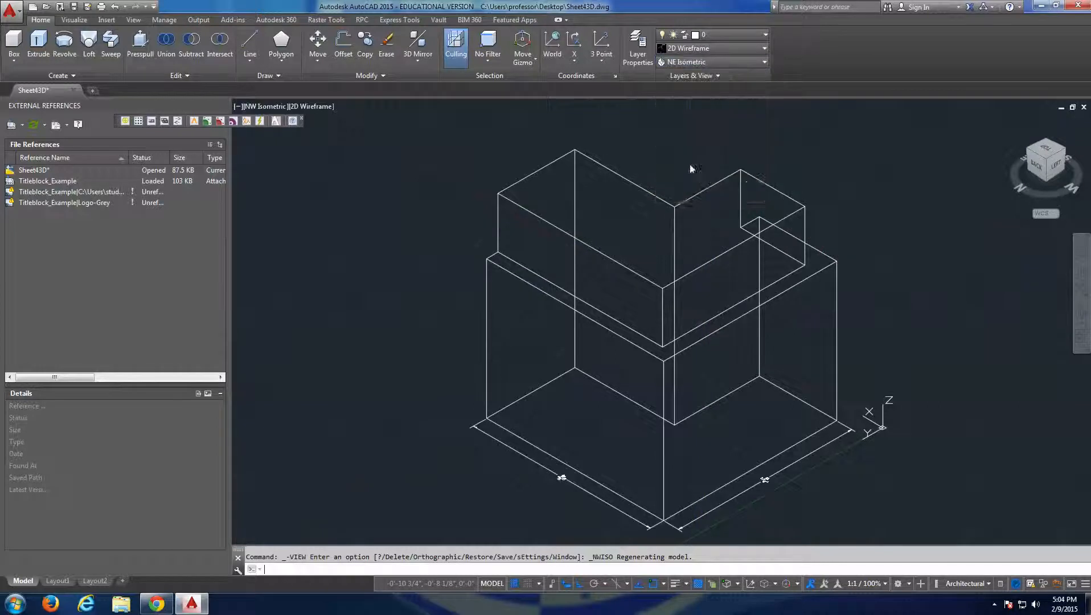
click(704, 63)
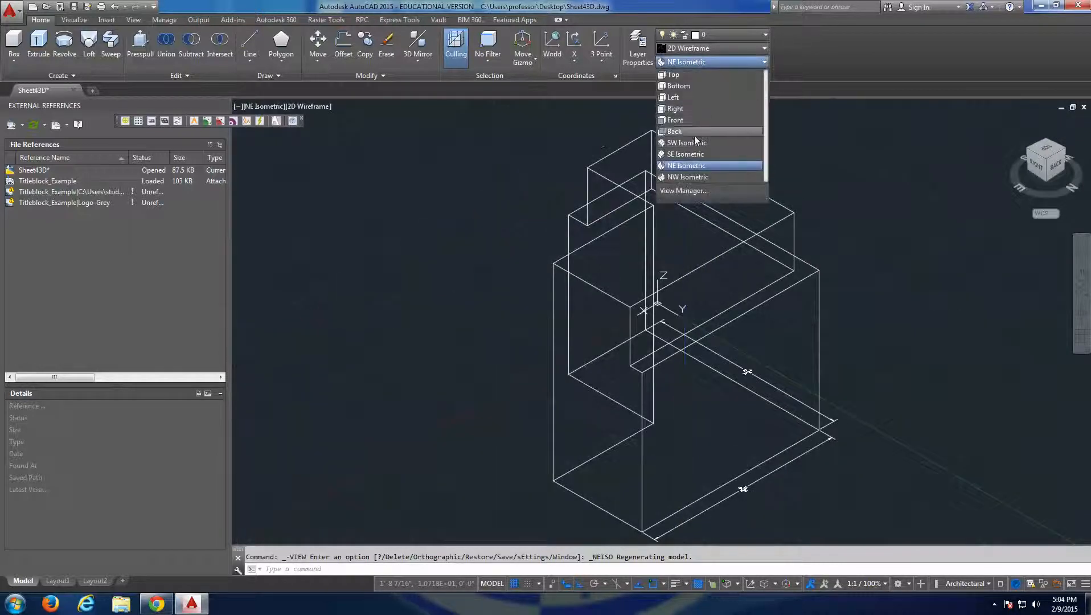
click(693, 157)
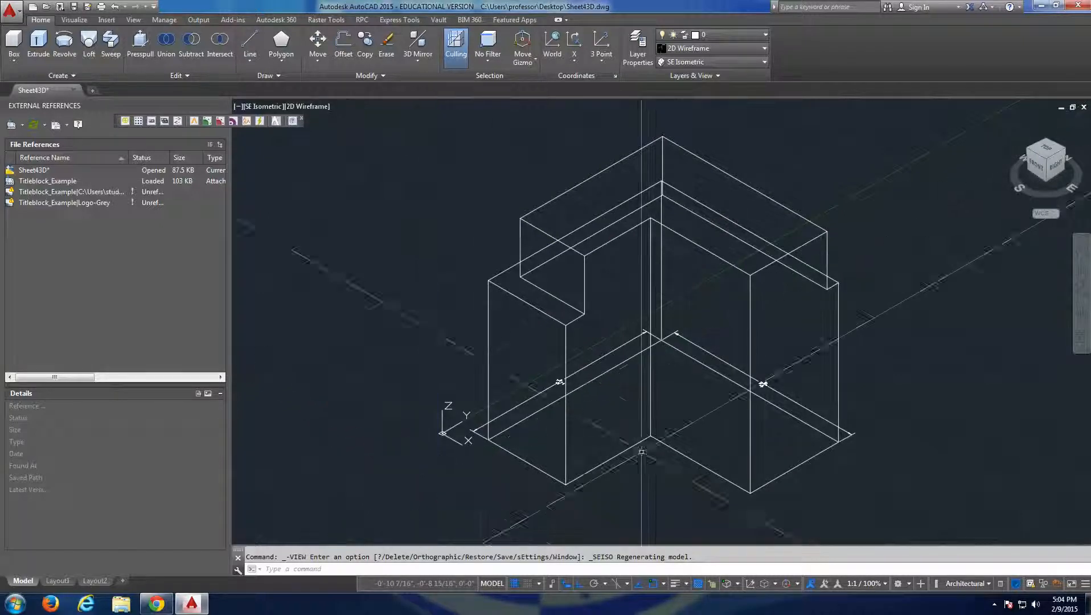
click(711, 61)
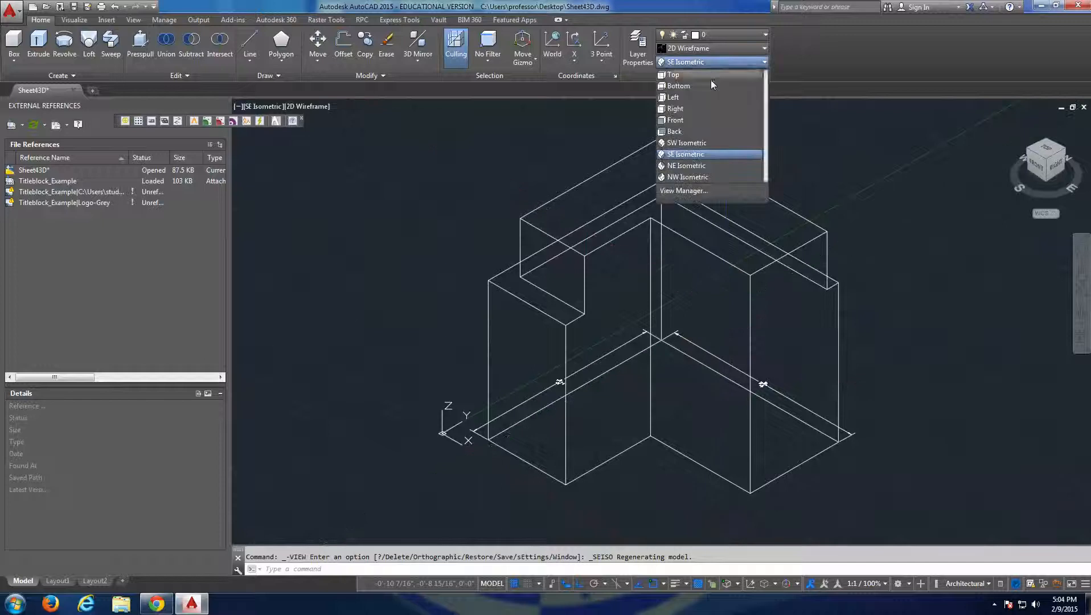
click(695, 111)
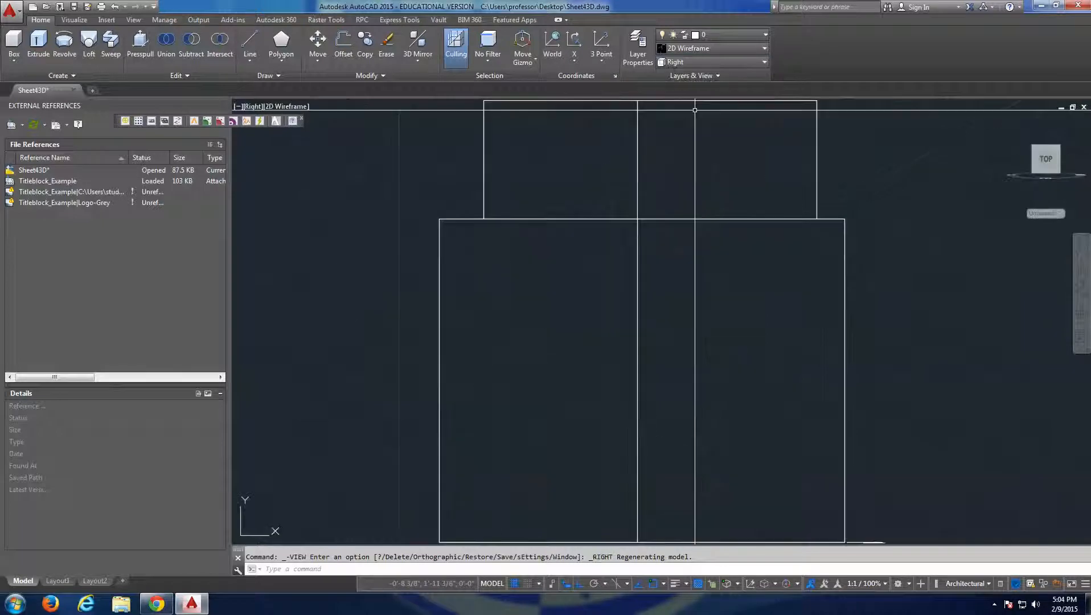
Switch from the Right view to SE Isometric, and display the solid in the NW Isometric preset view.
click(694, 64)
click(698, 154)
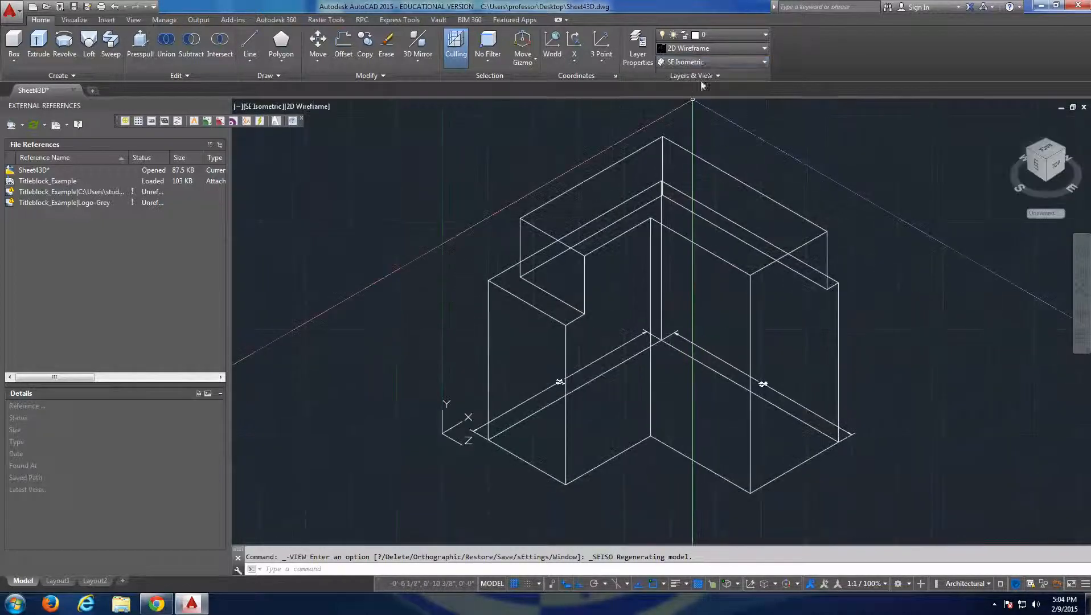
click(706, 62)
click(689, 177)
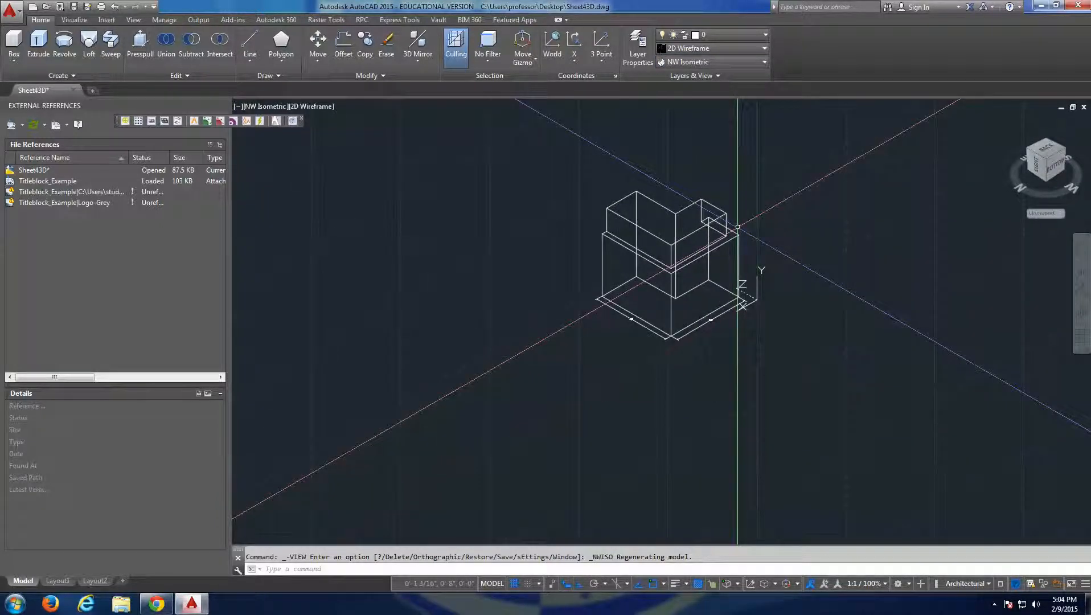
scroll(738, 227, up, 4)
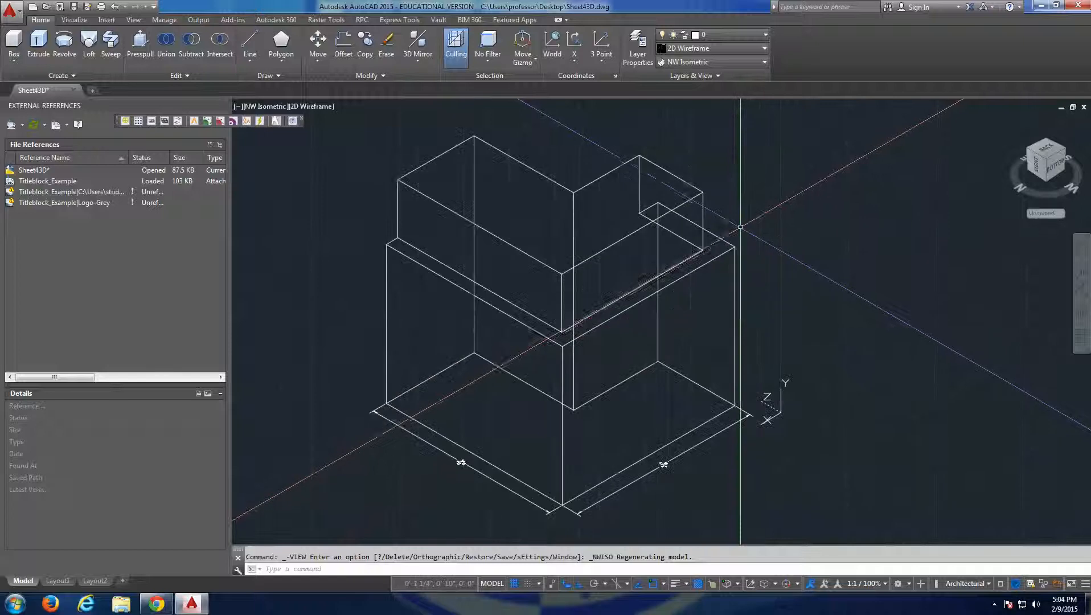
text(l)
key(Return)
click(735, 247)
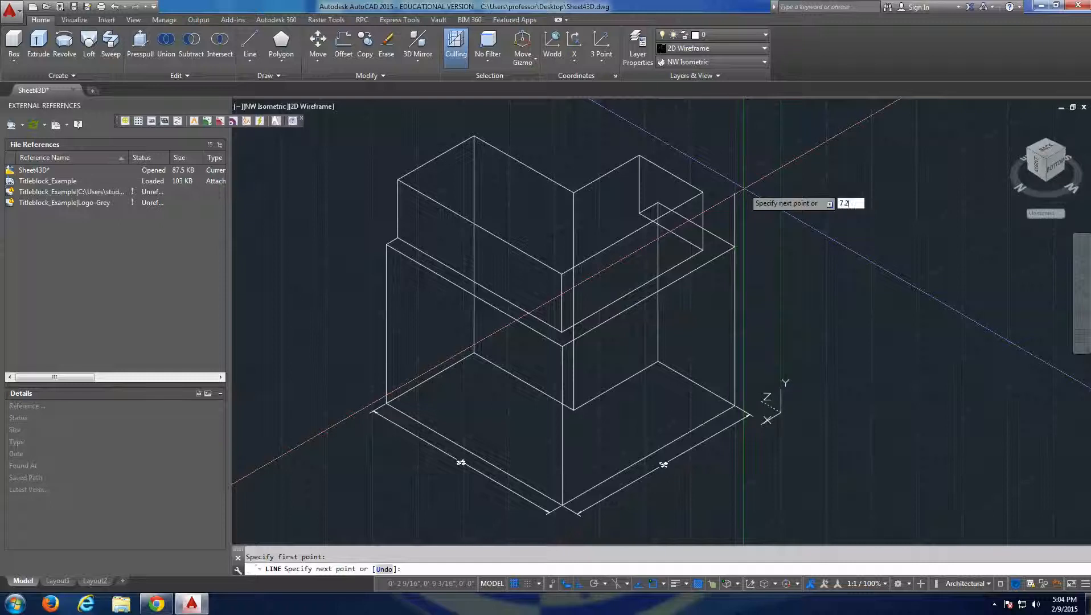
key(Escape)
key(Escape)
Draw a vertical guide line up from the lower block's top outer corner, with a short horizontal line at its upper end.
key(Return)
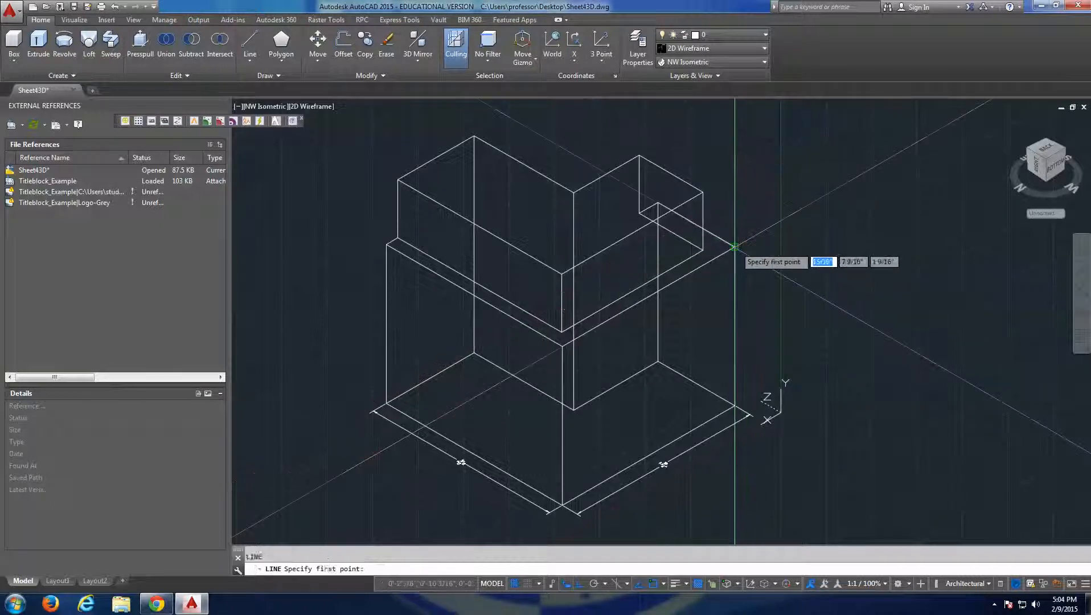
click(734, 247)
click(735, 199)
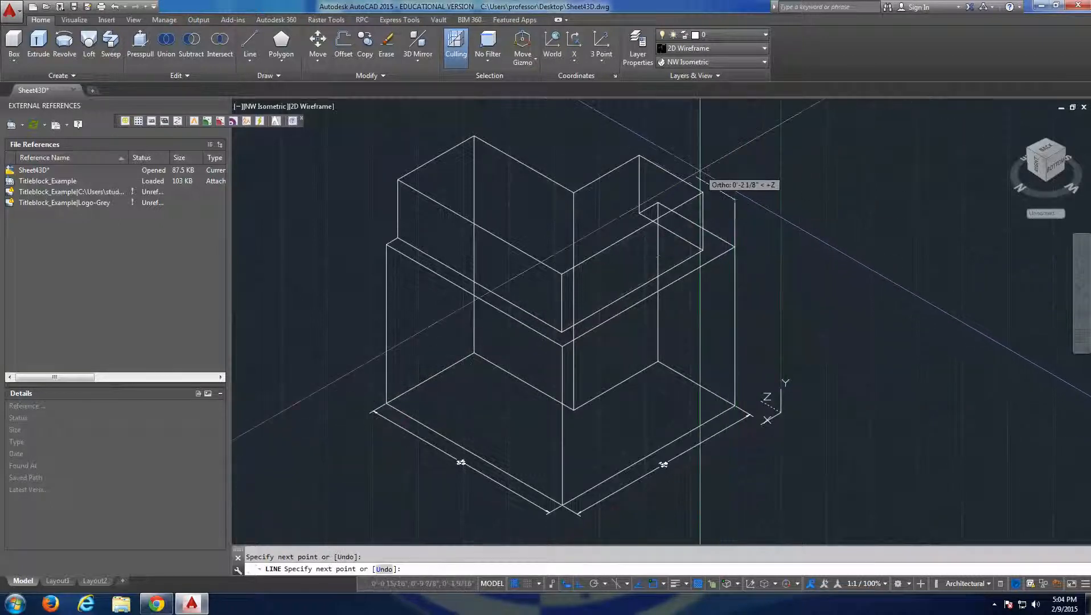
click(728, 188)
scroll(739, 217, up, 4)
key(Escape)
click(743, 171)
click(720, 197)
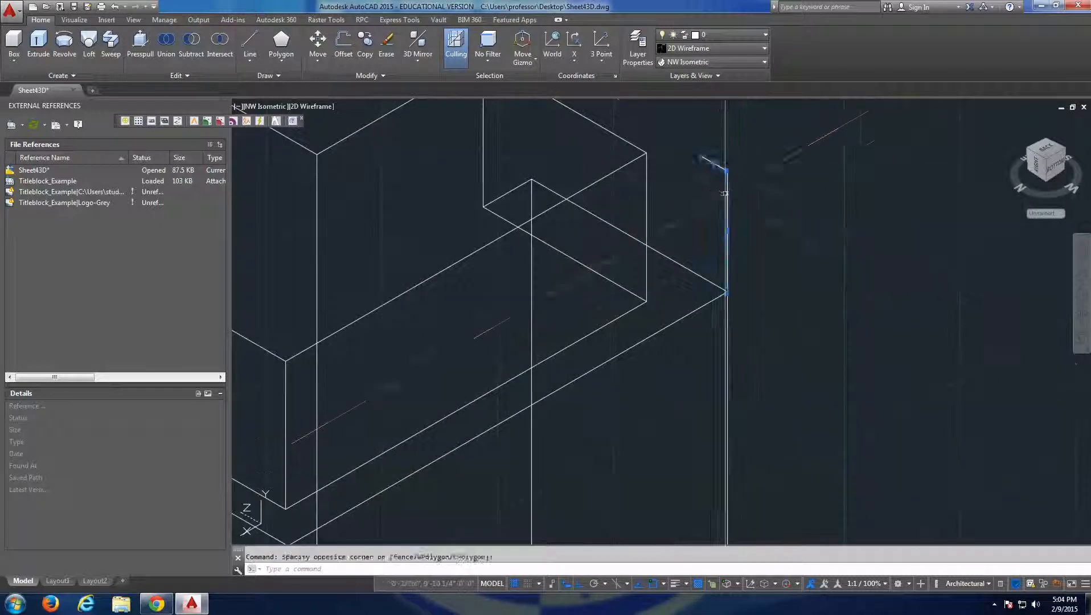
key(Escape)
Draw a slanted line from the lower block's top corner to the free end of the short guide line.
middle_drag(772, 245, 780, 269)
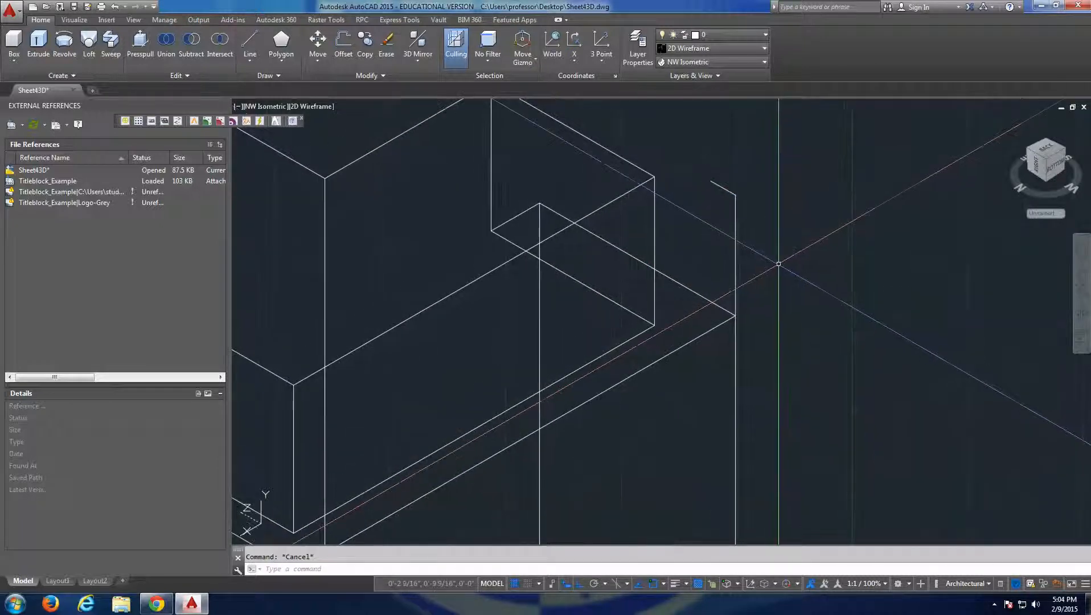
text(l)
key(Return)
click(735, 315)
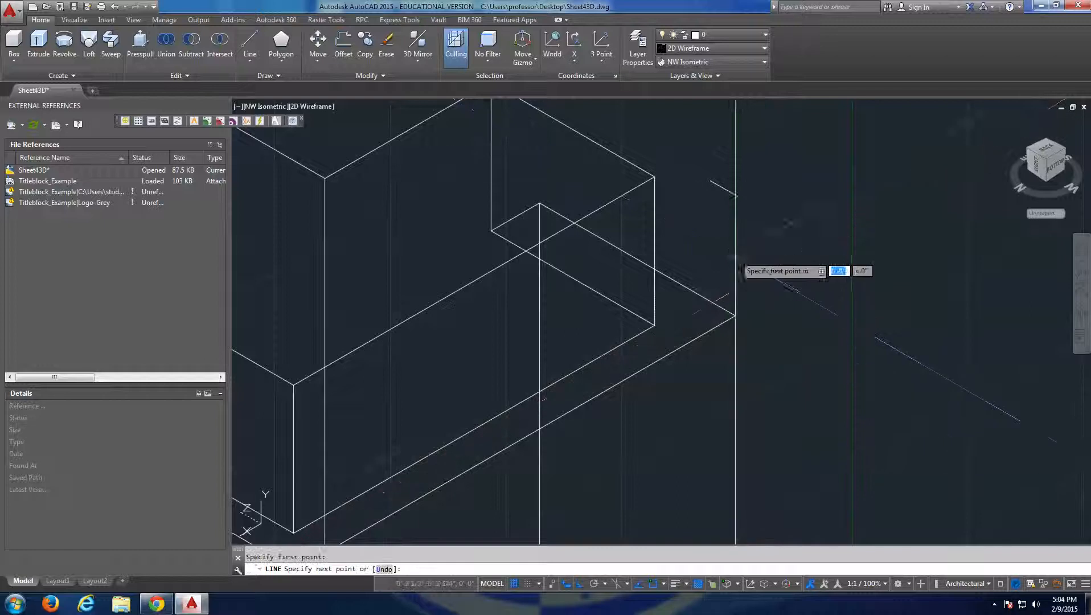
click(711, 182)
key(Escape)
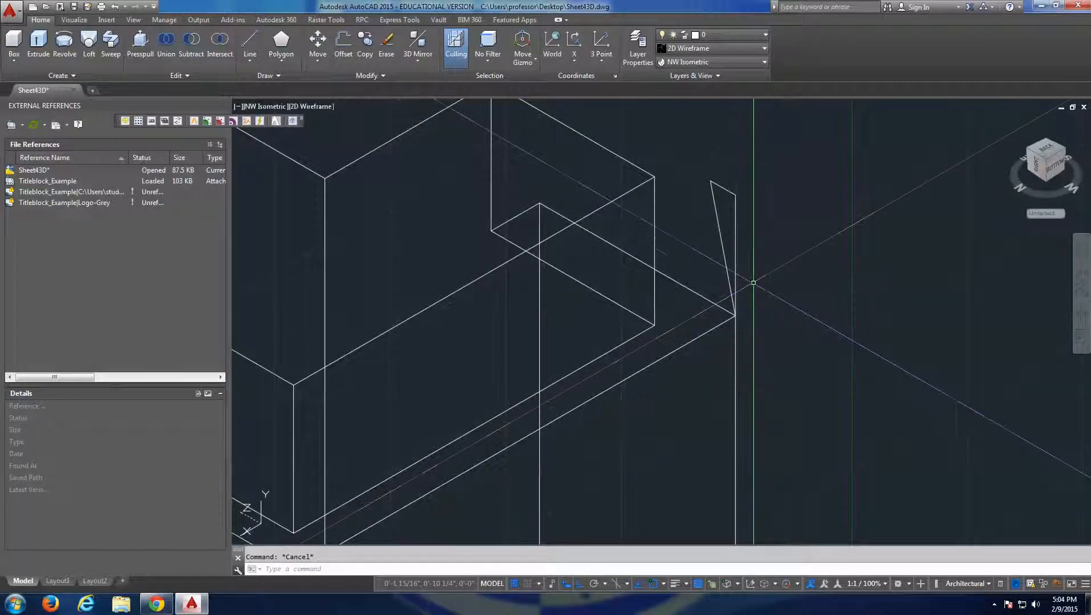
Scale up the slanted line about its lower endpoint at the block corner so it extends well beyond the guide lines.
scroll(754, 282, down, 3)
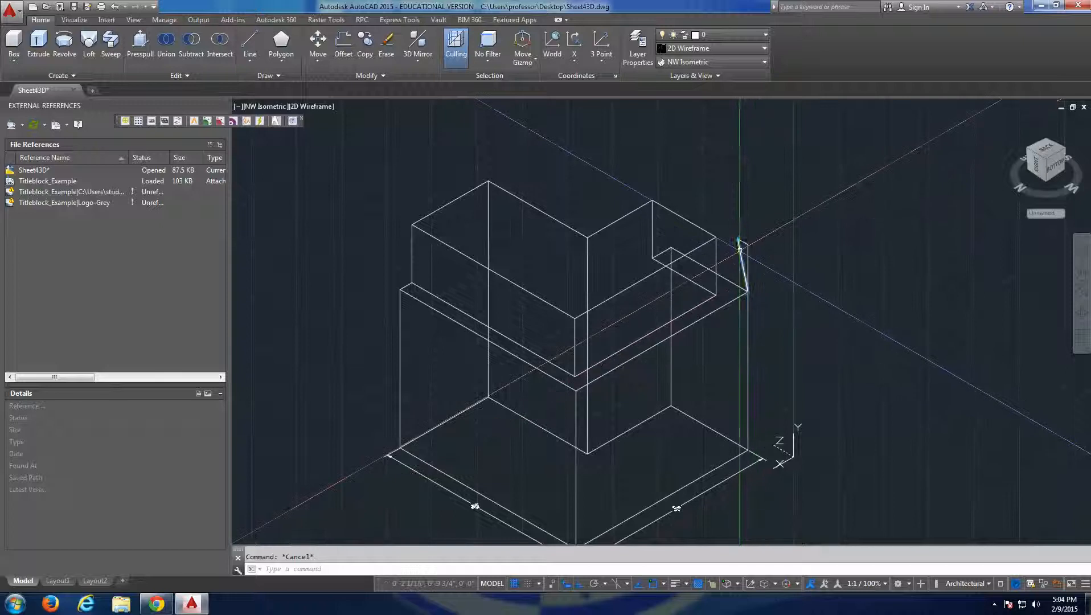
click(743, 267)
key(Return)
click(747, 292)
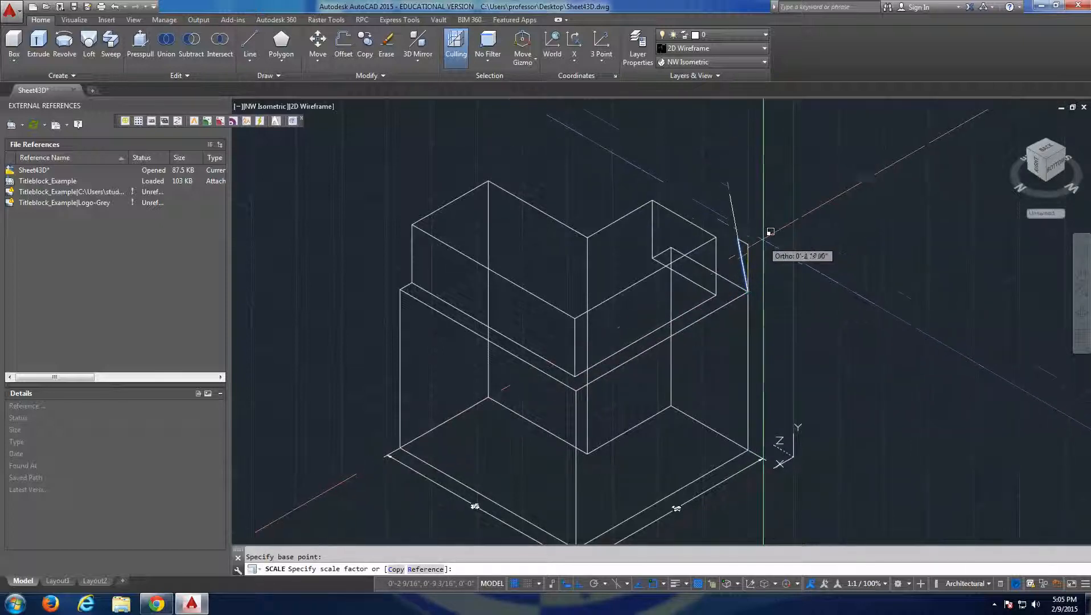
key(Escape)
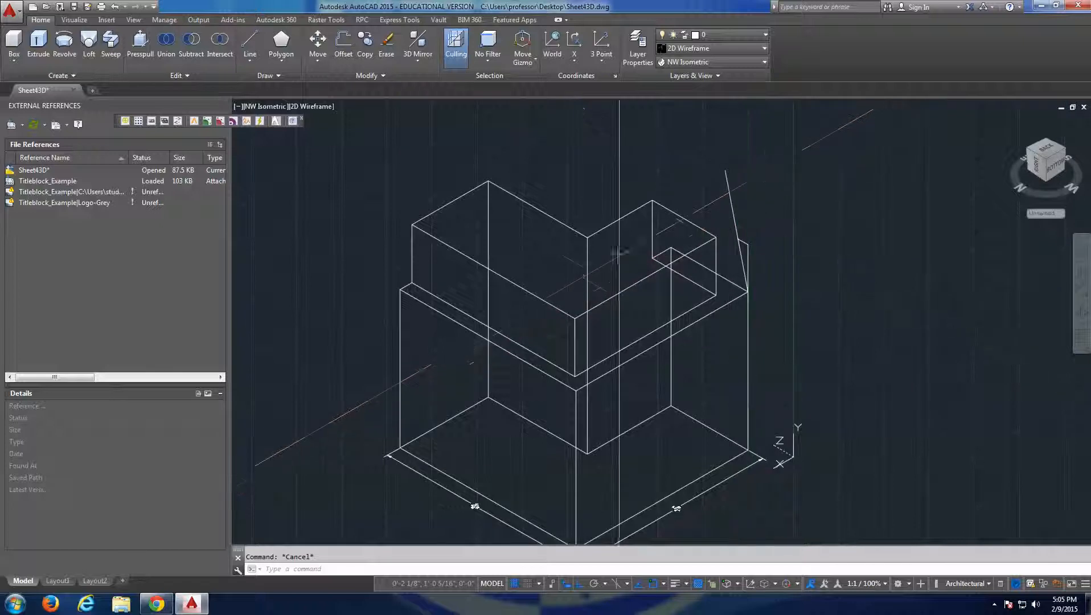
Copy the slanted line from its block corner to the other end of the same top edge.
click(733, 211)
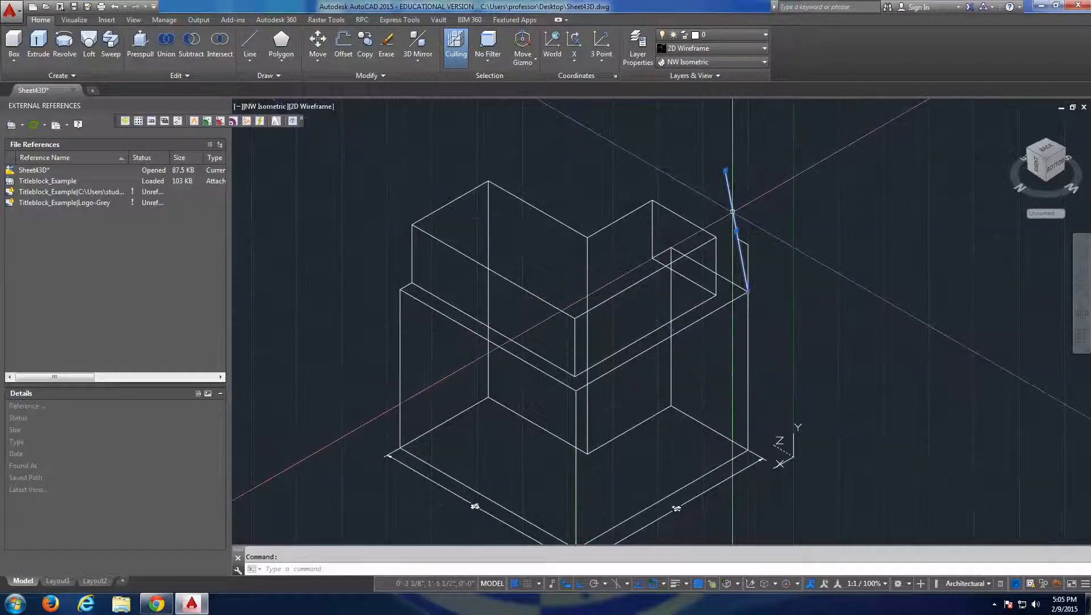
text(o)
key(Return)
click(748, 291)
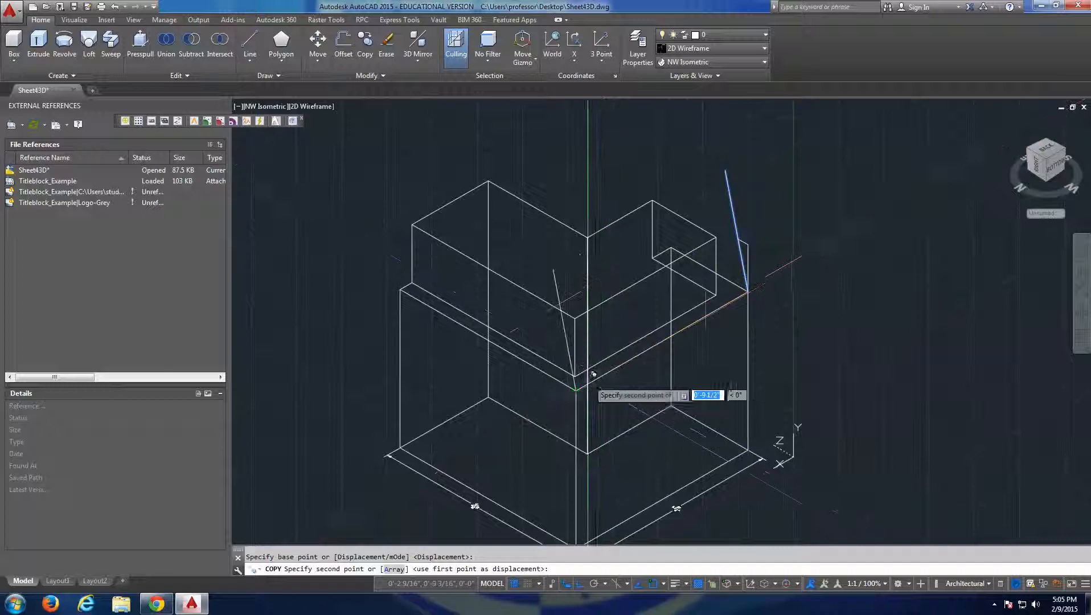
key(Escape)
Undo the copy of the slanted line.
click(732, 188)
click(721, 181)
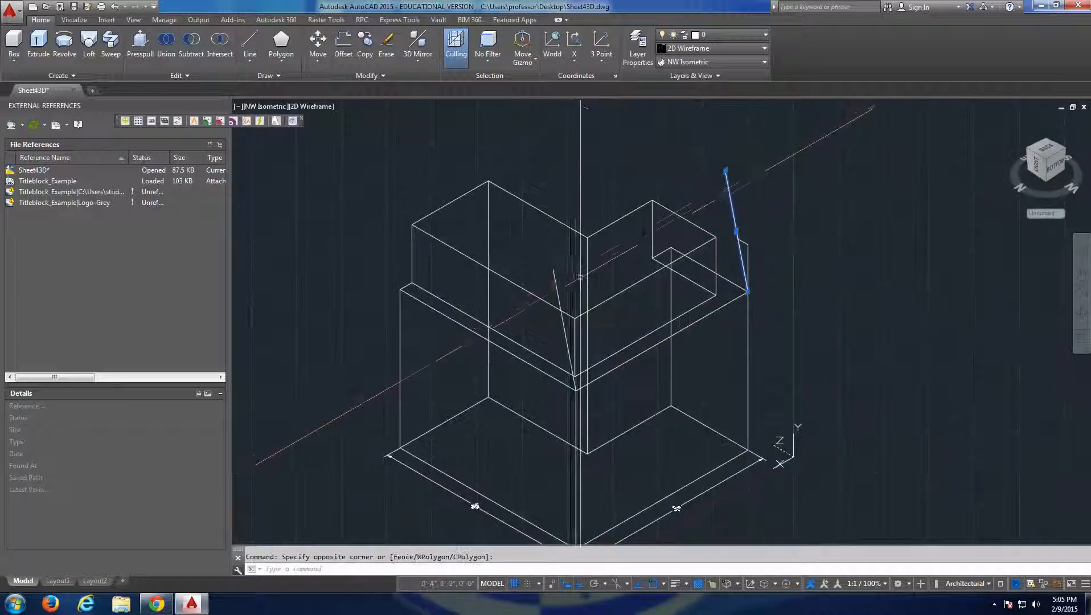
click(555, 288)
key(Escape)
text(u)
key(Return)
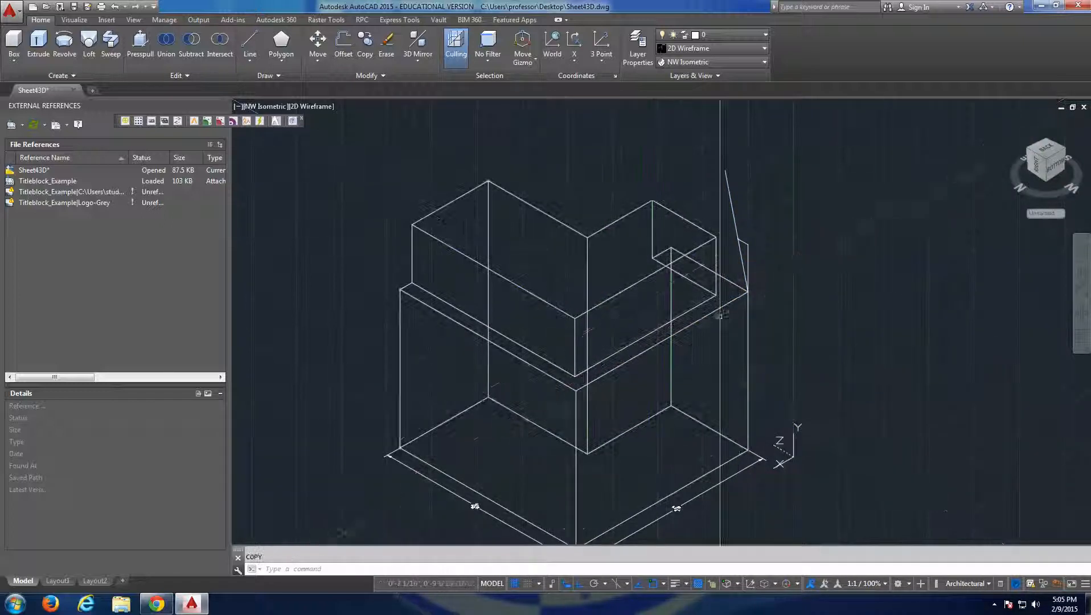
Extrude the slanted line into a sloping surface along the full length of the lower block's top edge.
key(Escape)
click(742, 207)
click(674, 187)
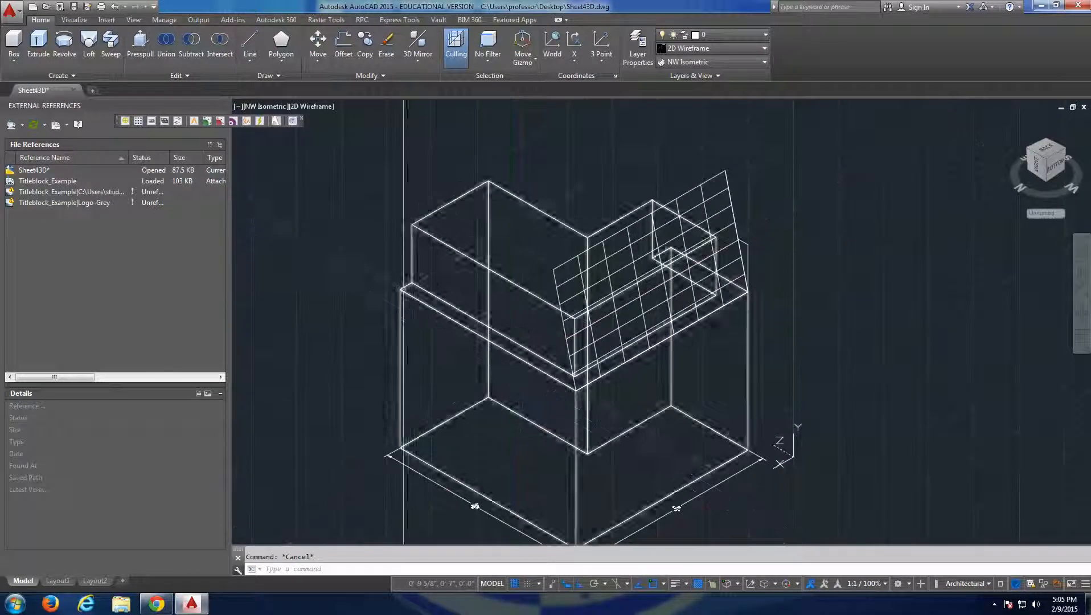
key(Escape)
Draw vertical, short horizontal (about 1 1/16") and slanted closing lines at the far top corner of the adjacent edge.
text(l)
key(Return)
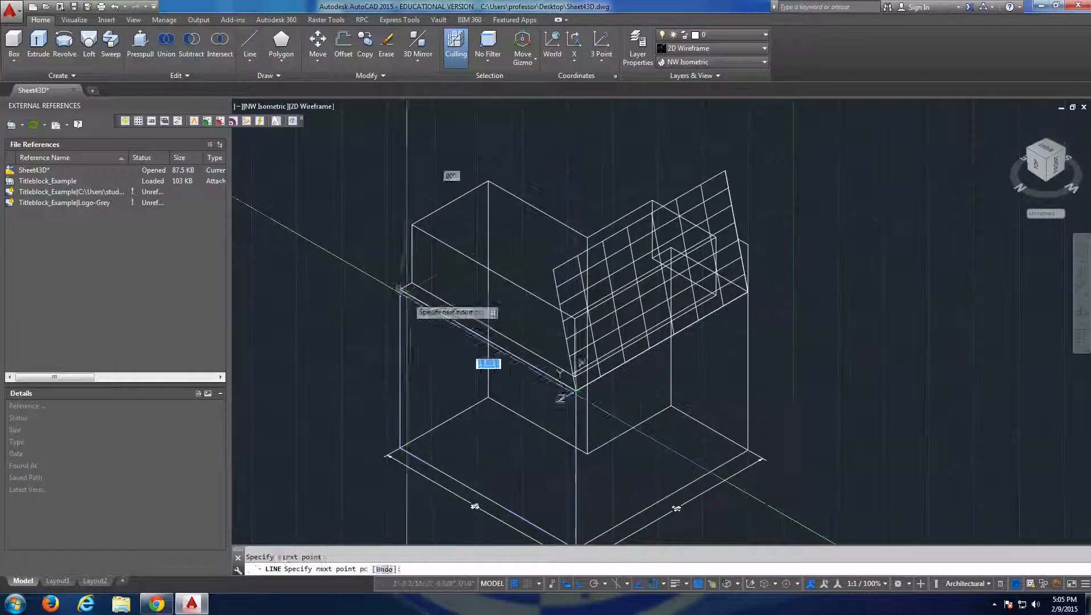
click(400, 288)
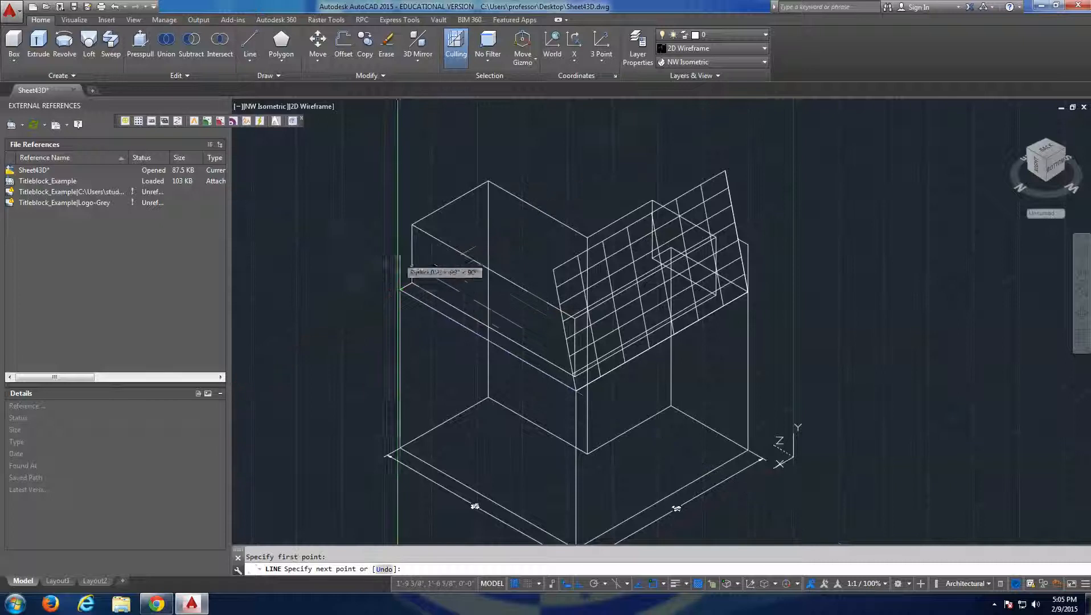
click(400, 227)
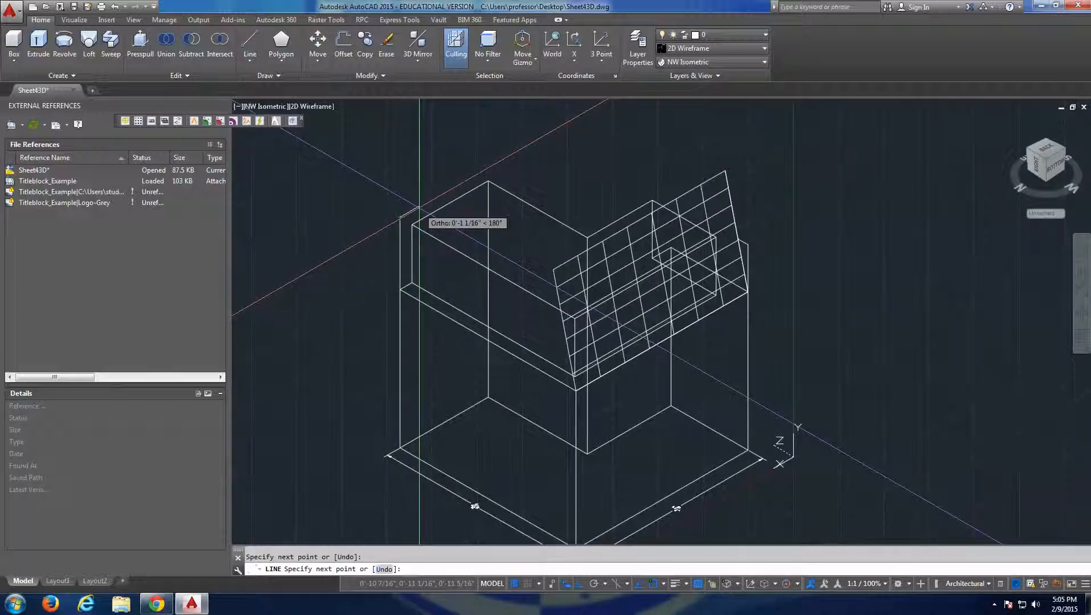
click(419, 205)
click(401, 288)
key(Escape)
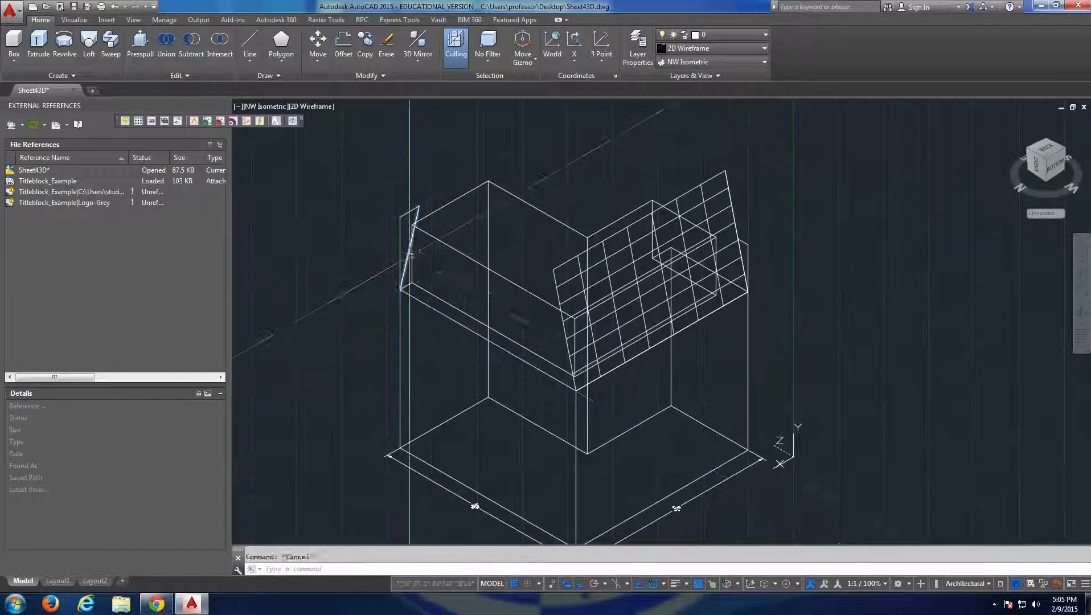
Erase the slanted, short horizontal and vertical lines at the corner away from the sloping surface.
key(Delete)
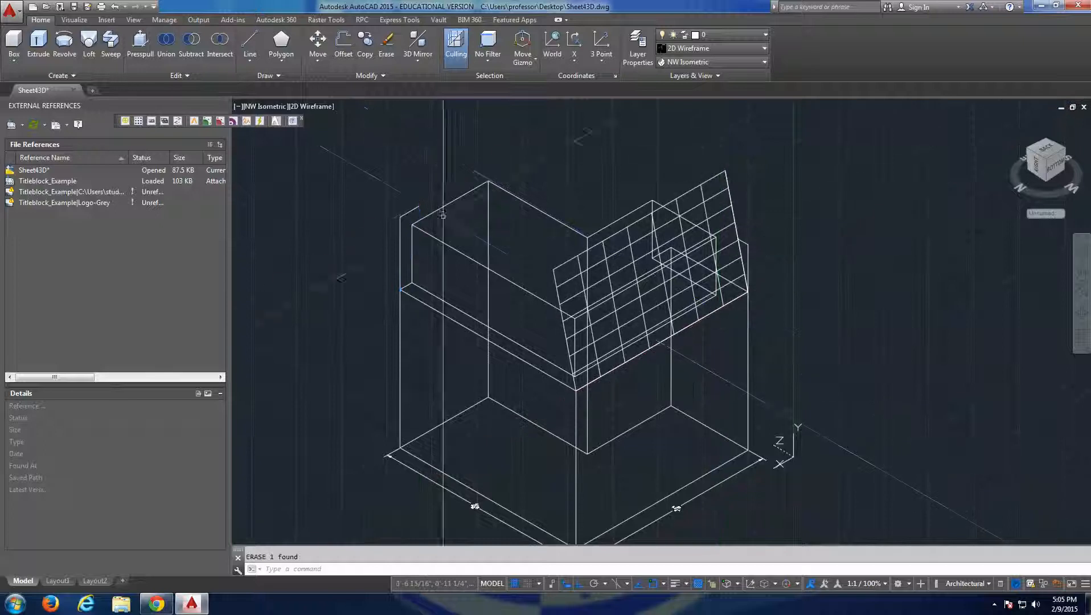
click(417, 194)
click(396, 212)
key(Delete)
click(405, 230)
text(e)
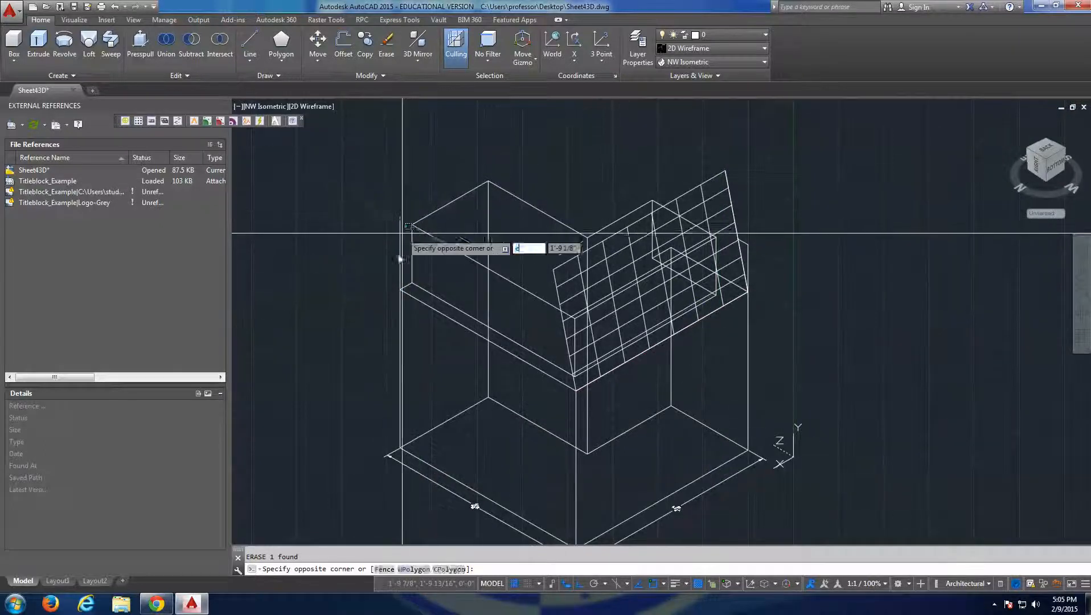
key(Return)
key(Escape)
click(406, 215)
click(384, 231)
scroll(527, 289, down, 3)
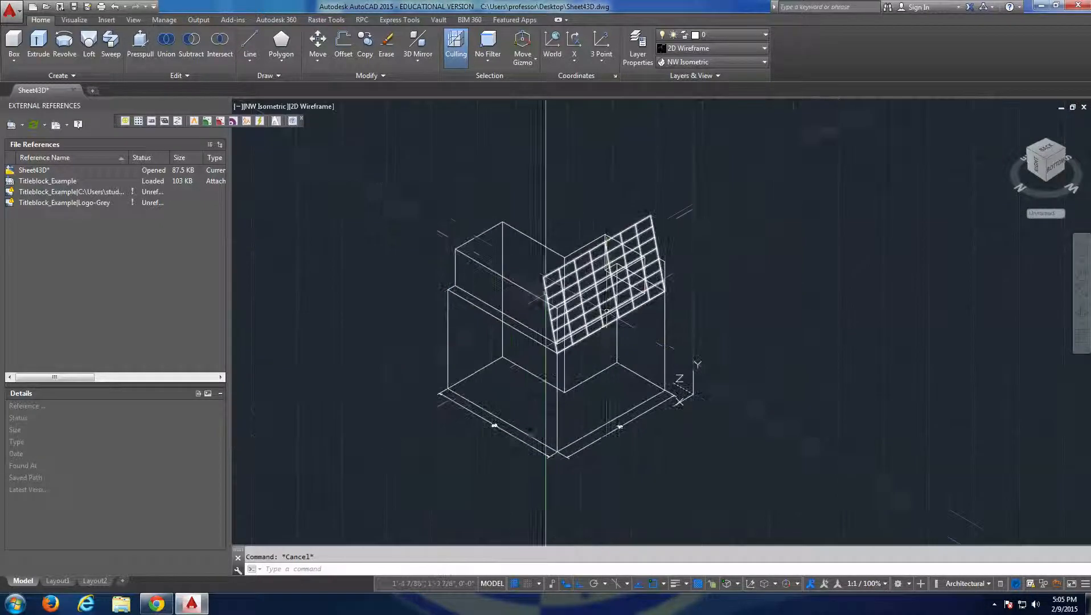
key(Escape)
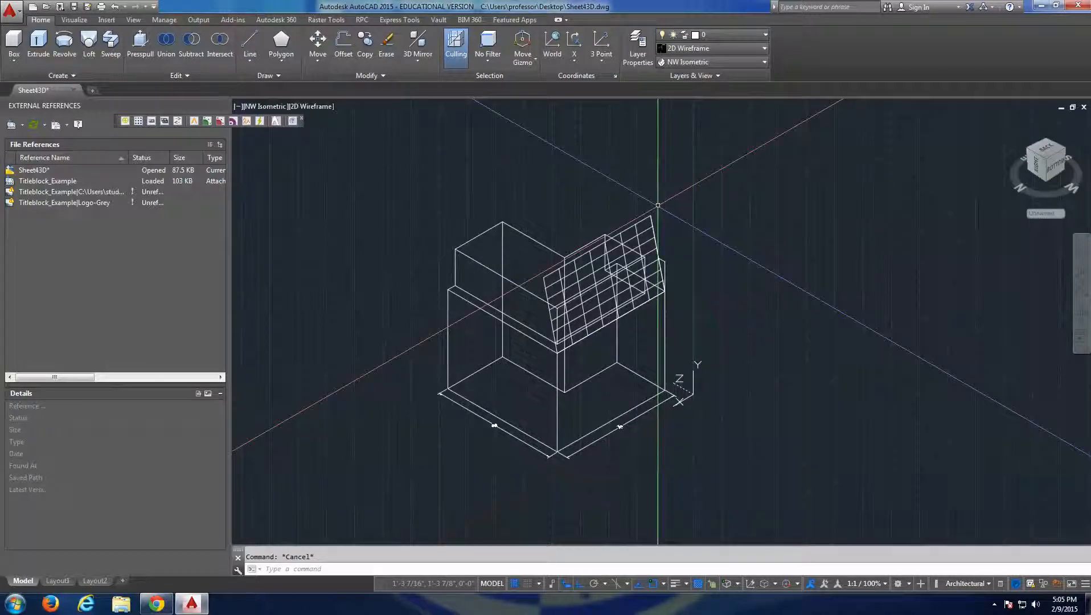
click(535, 239)
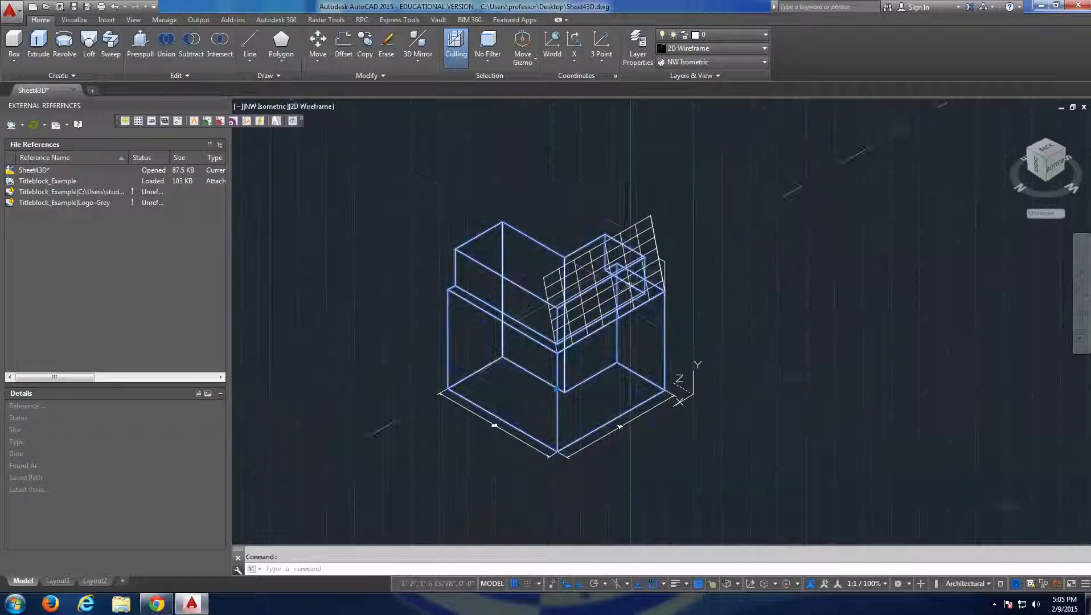
key(Escape)
click(658, 214)
click(647, 221)
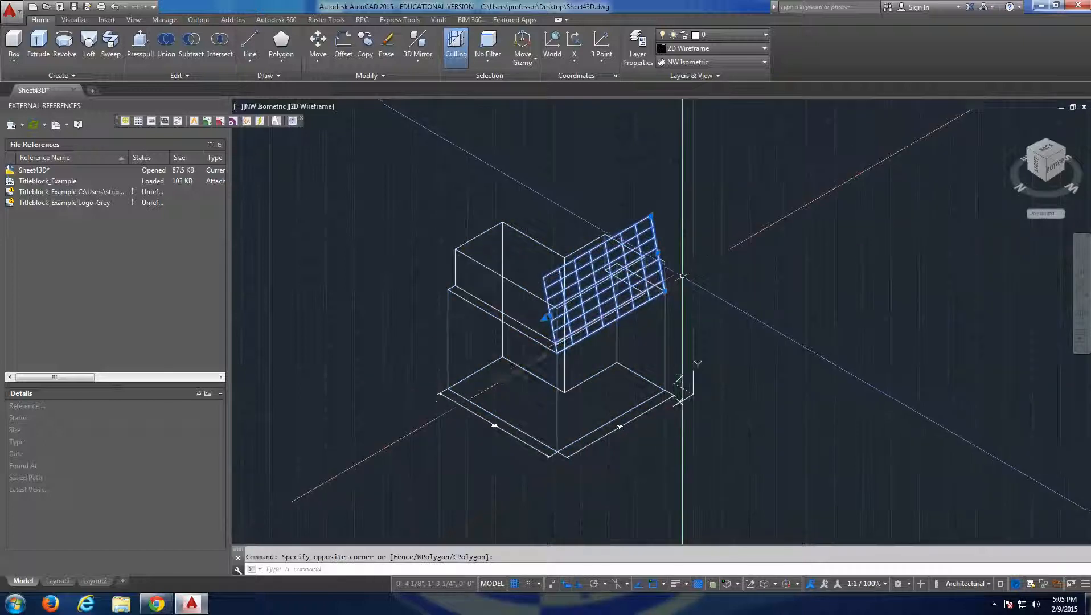
key(Escape)
scroll(629, 247, up, 5)
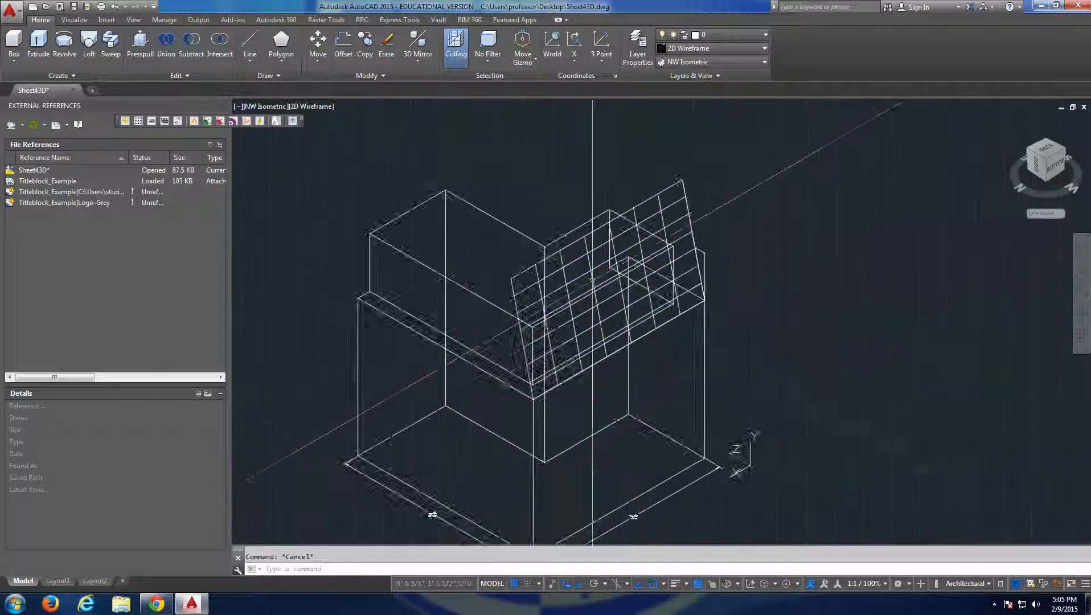
click(699, 61)
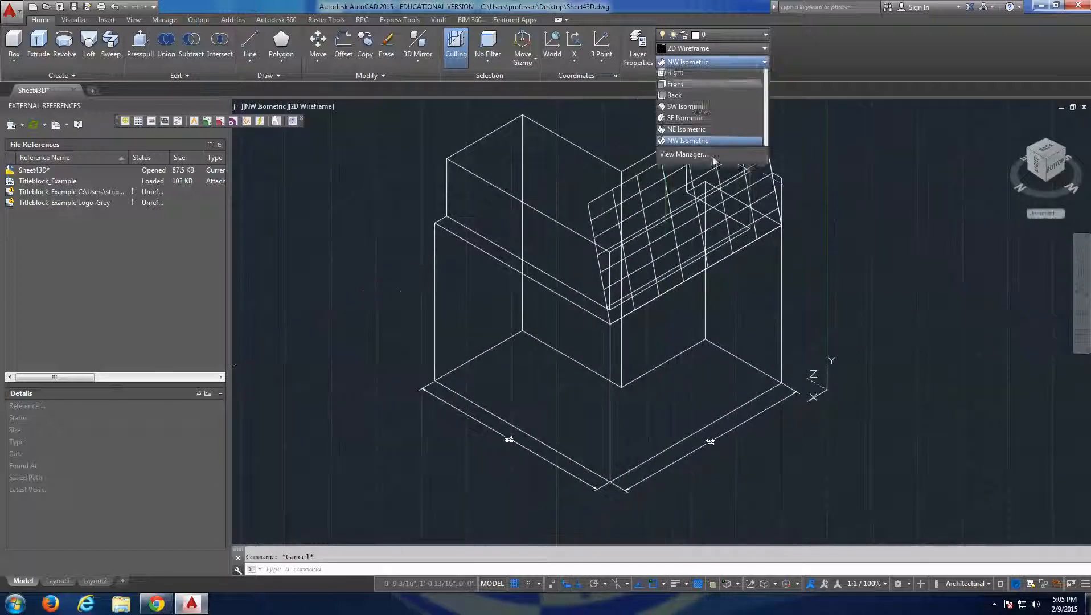
click(703, 177)
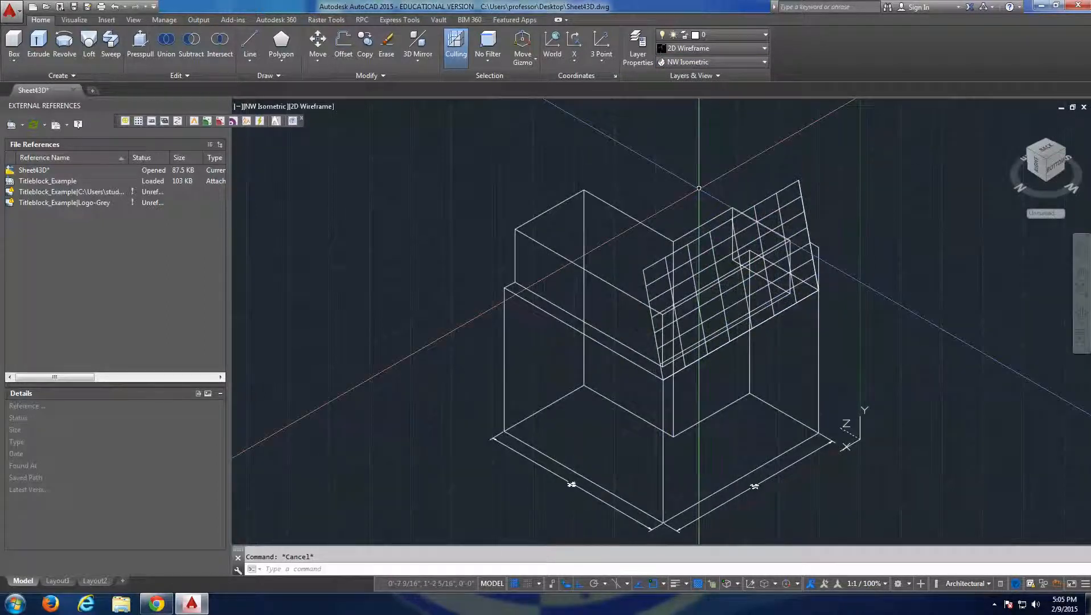
Set up a Flatshot inserted as a new block, with ByLayer foreground lines and blue continuous obscured lines.
text(shot)
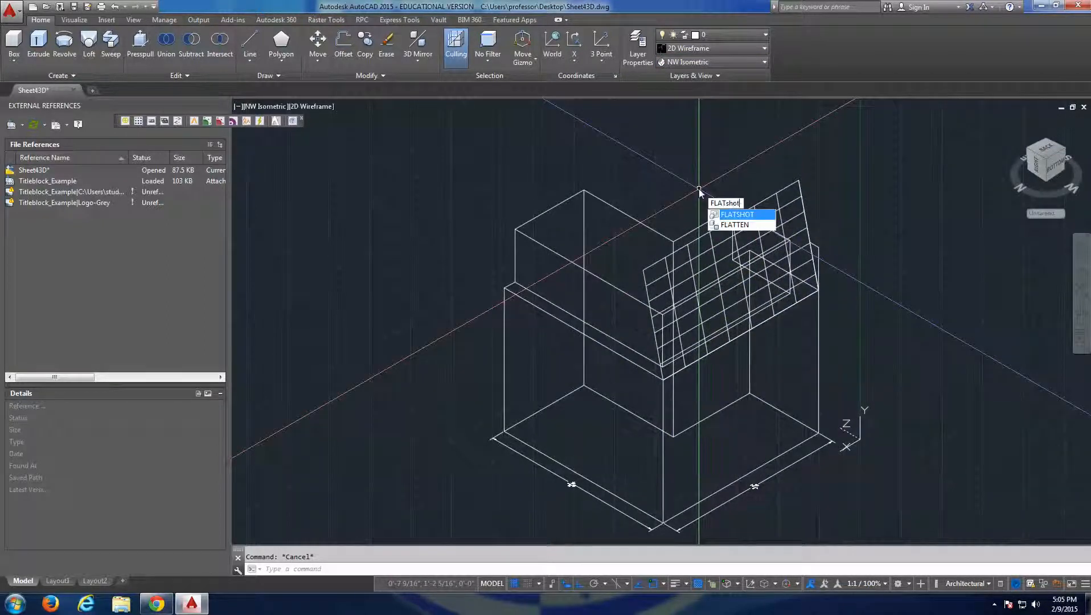
key(Return)
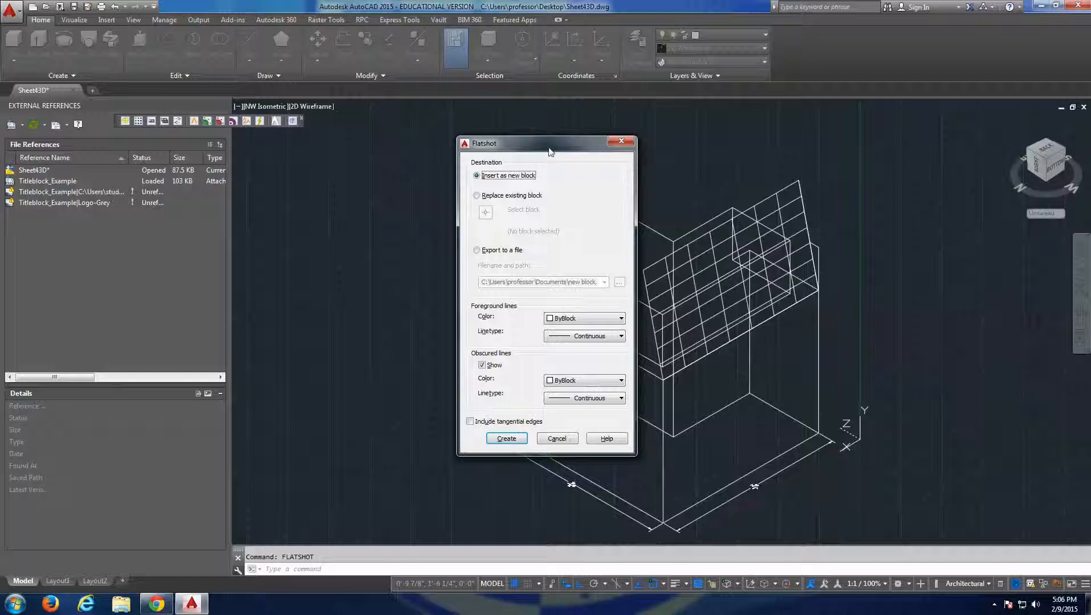
drag(550, 152, 533, 141)
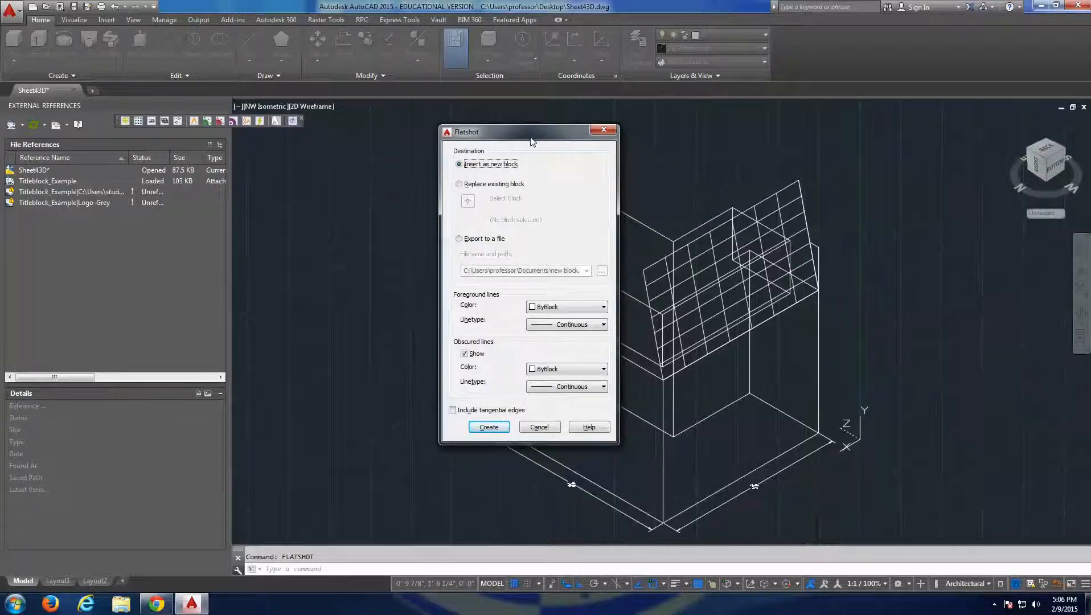
click(567, 307)
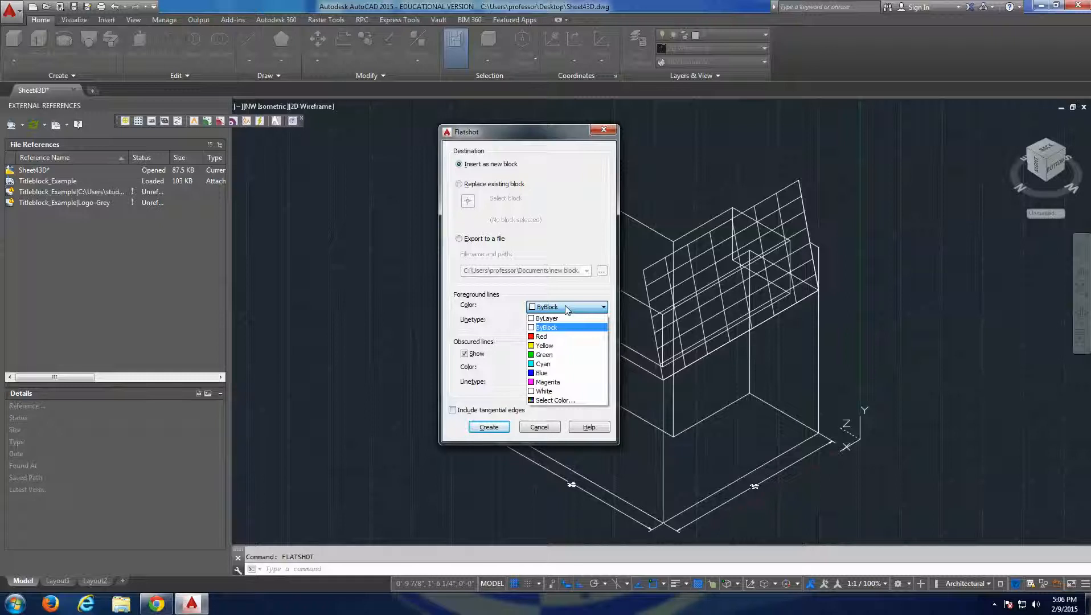
click(556, 336)
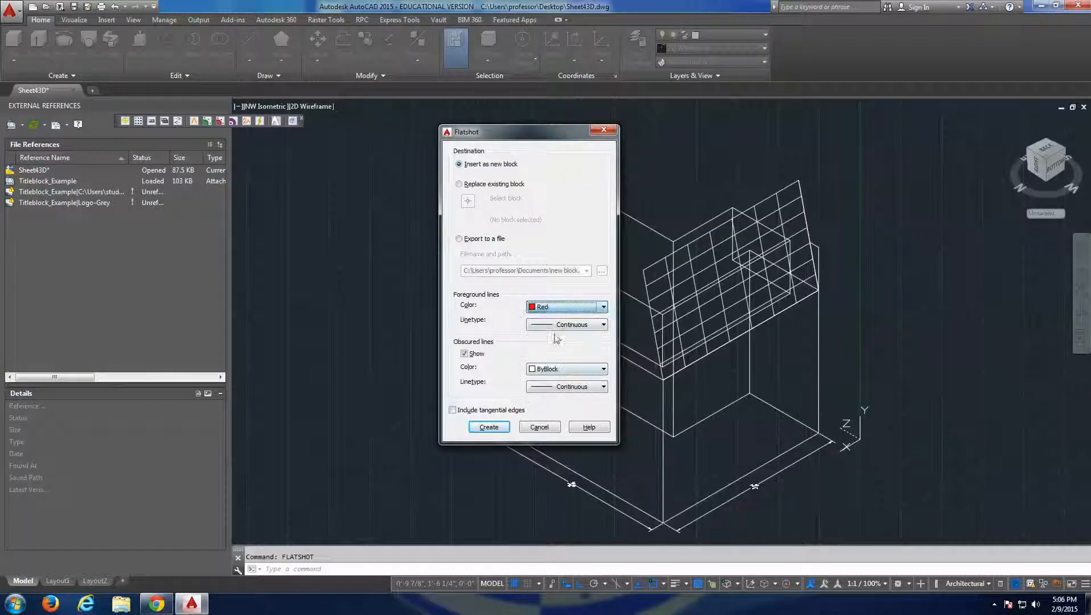
click(566, 369)
click(561, 437)
click(567, 307)
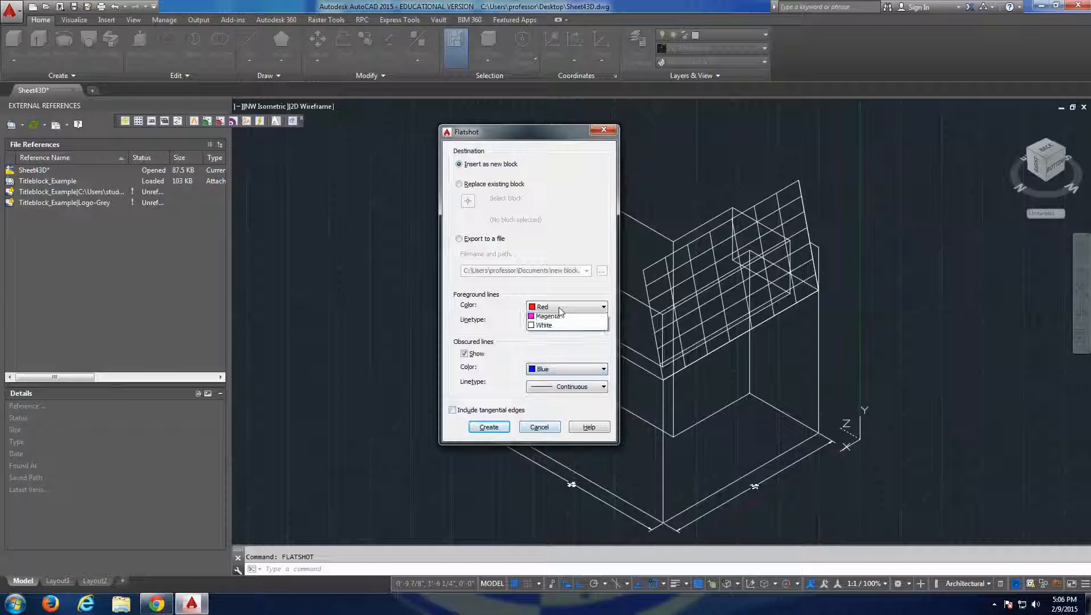
click(555, 320)
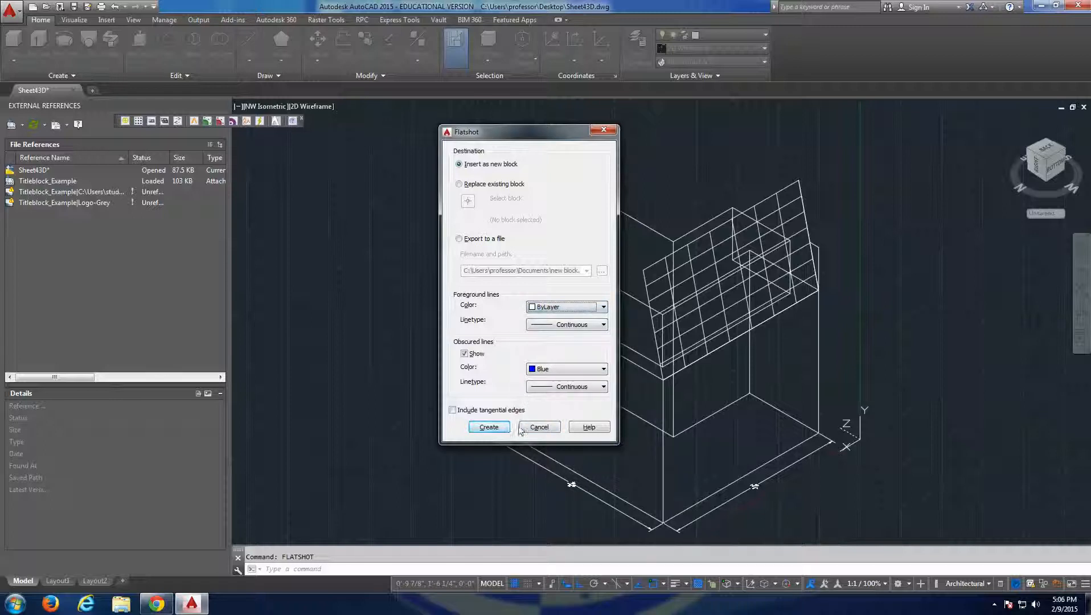
Create the flatshot block and place it beyond the 3D solid, accepting the default scale factors and rotation angle 0.
click(488, 427)
scroll(800, 353, down, 4)
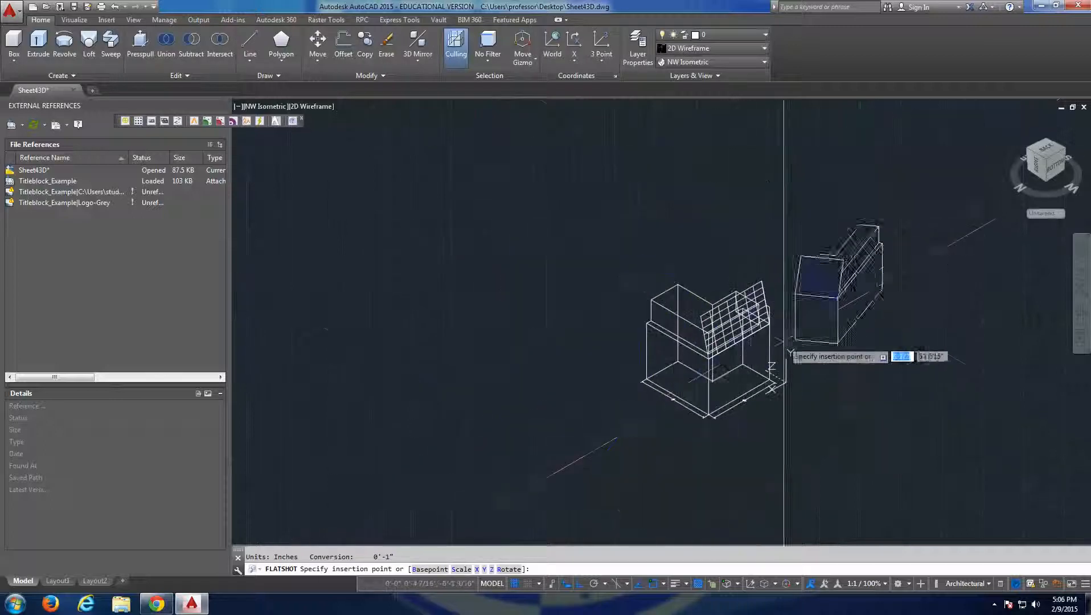
click(866, 270)
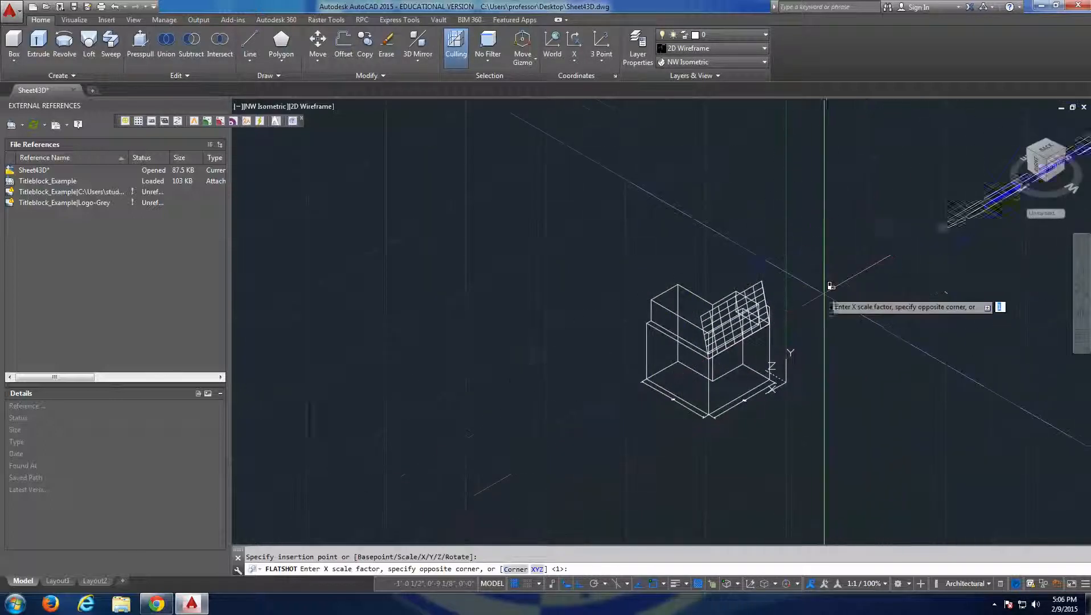
key(Return)
key(Return)
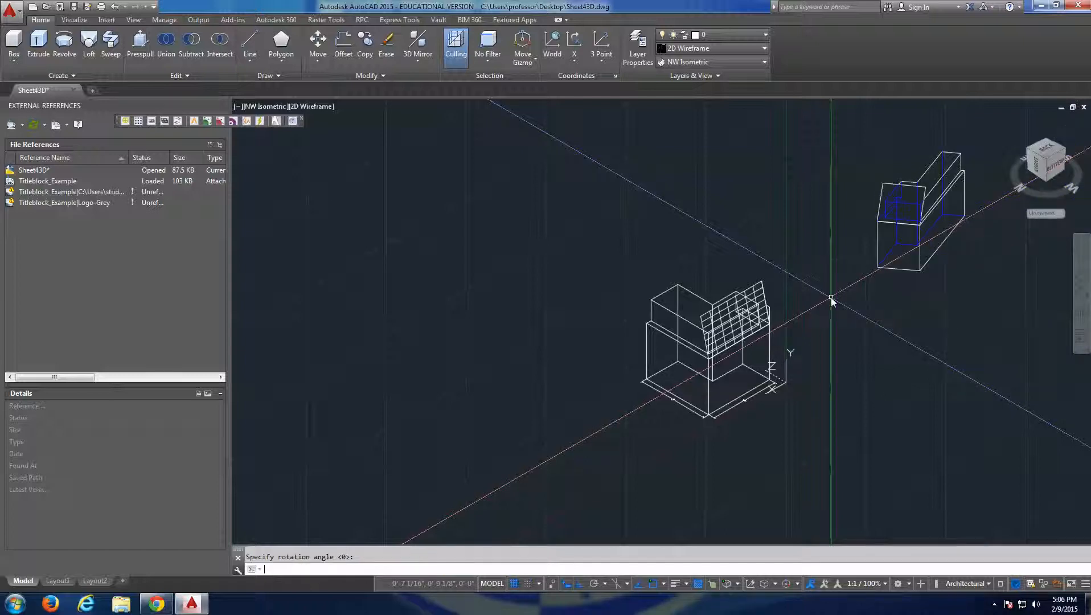
key(Return)
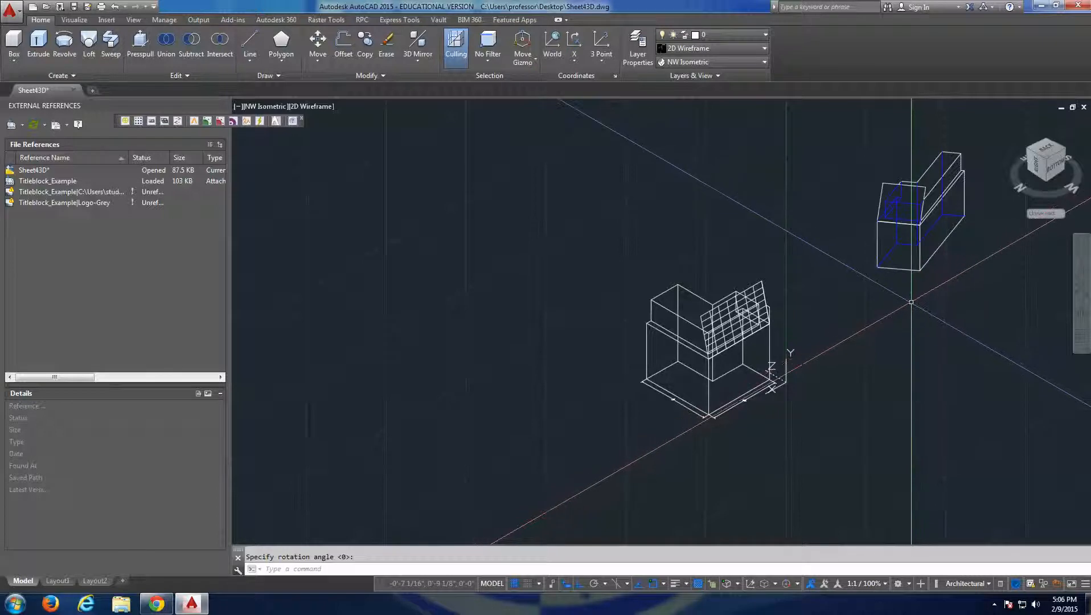
Orient the view to the top face of the current coordinate system and frame the flattened block face-on.
click(1046, 151)
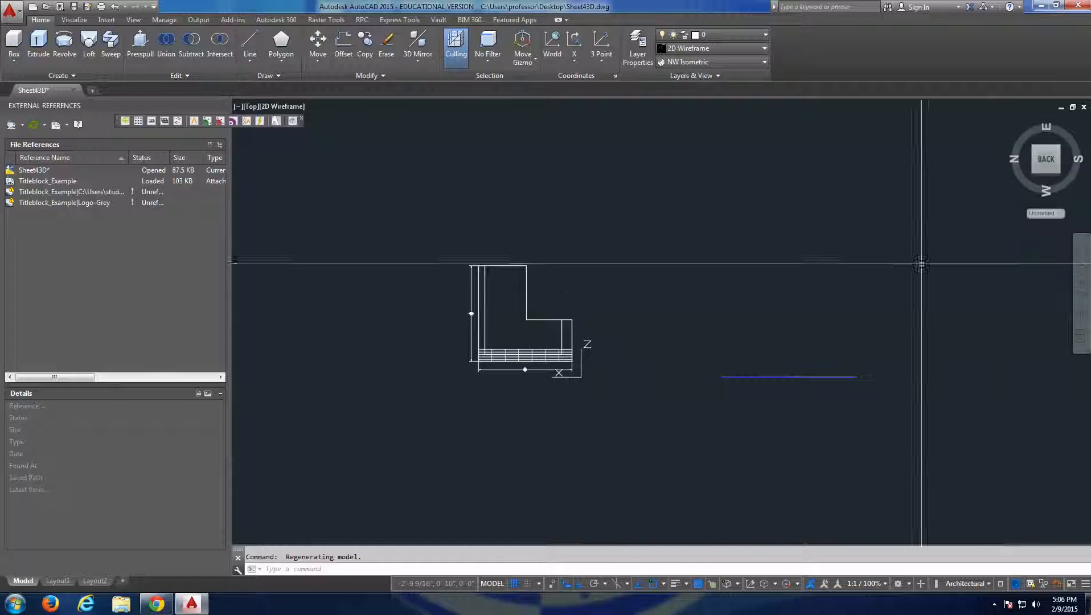
middle_drag(902, 275, 896, 235)
mouse_move(840, 256)
shift+middle_down()
mouse_move(774, 227)
mouse_move(792, 402)
mouse_move(821, 300)
mouse_move(826, 382)
mouse_move(820, 261)
mouse_move(738, 268)
mouse_move(796, 168)
mouse_move(864, 196)
mouse_move(803, 314)
mouse_move(869, 263)
mouse_move(719, 231)
mouse_move(840, 246)
mouse_move(1070, 140)
shift+middle_up()
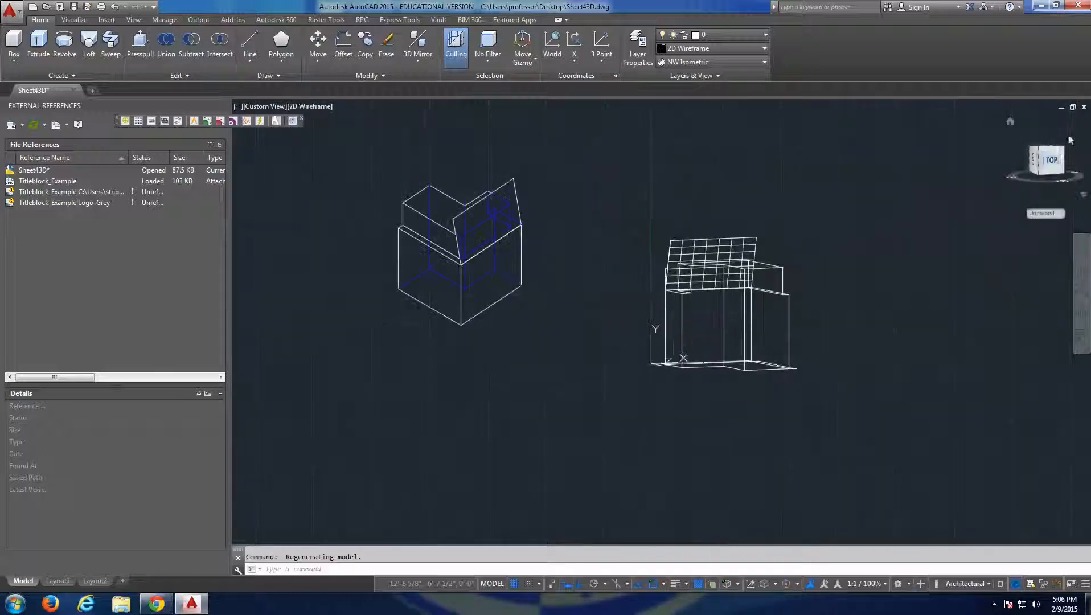
click(1054, 166)
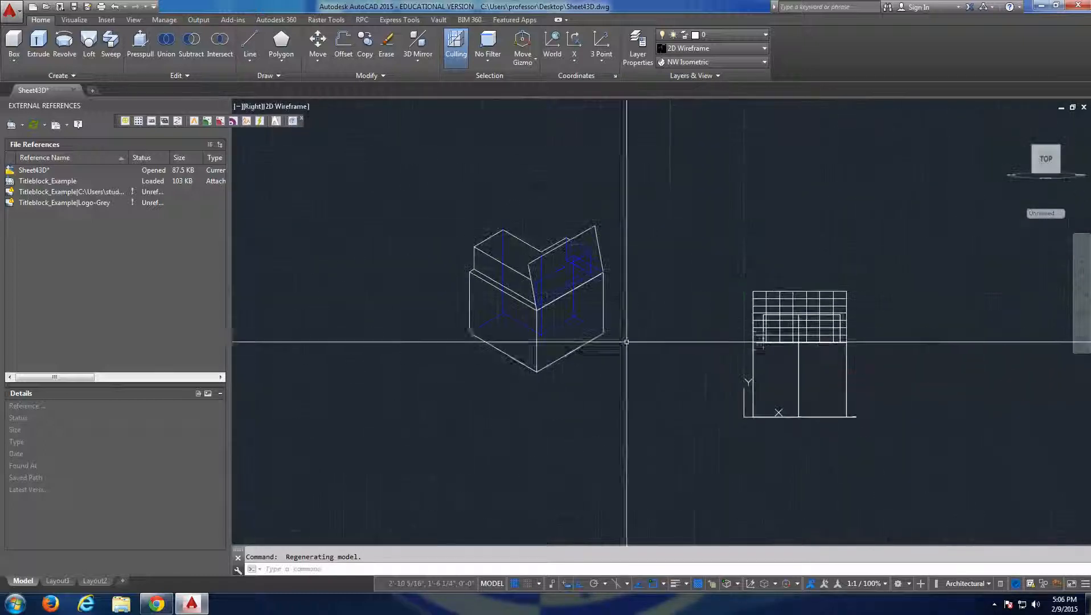
scroll(652, 360, up, 5)
middle_drag(651, 359, 703, 421)
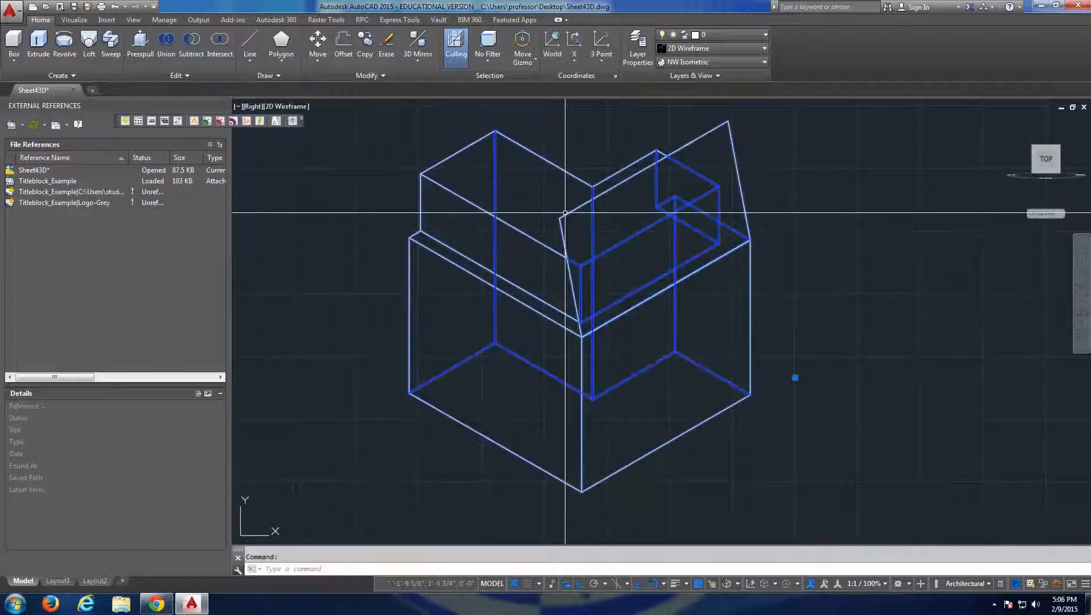
Examine the flattened block's foreground and obscured lines around the sloping surface, selecting the block and clearing the selection.
key(Escape)
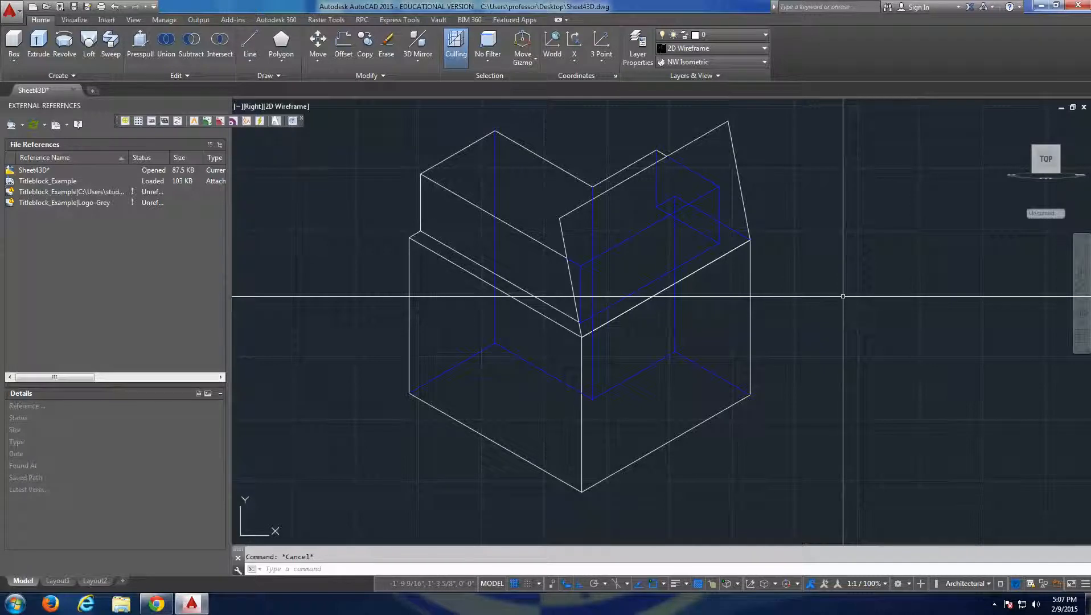
click(747, 113)
click(793, 121)
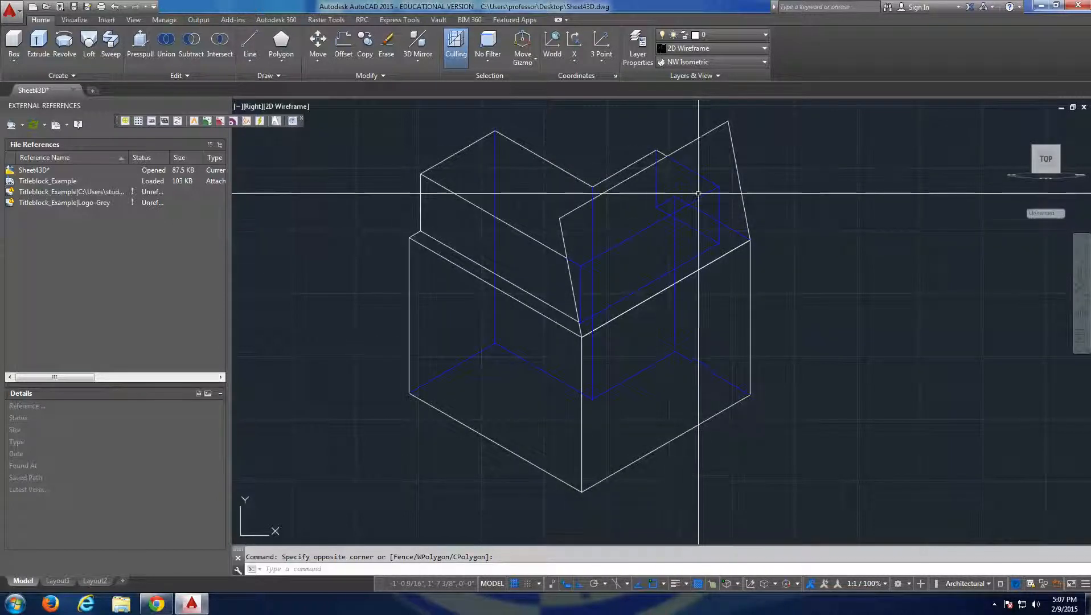
click(750, 153)
click(741, 161)
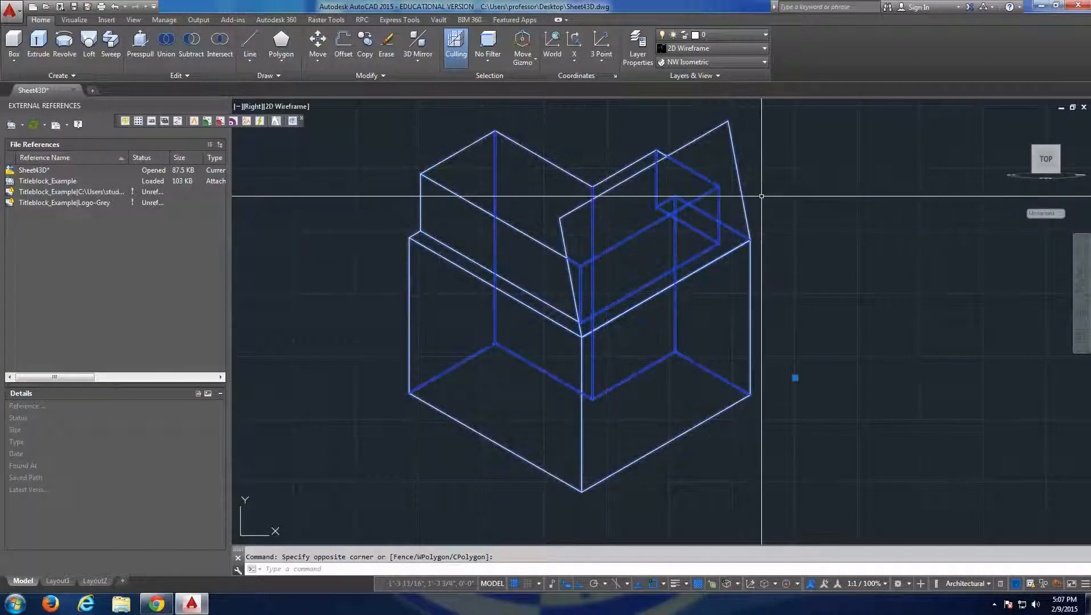
click(813, 204)
click(739, 186)
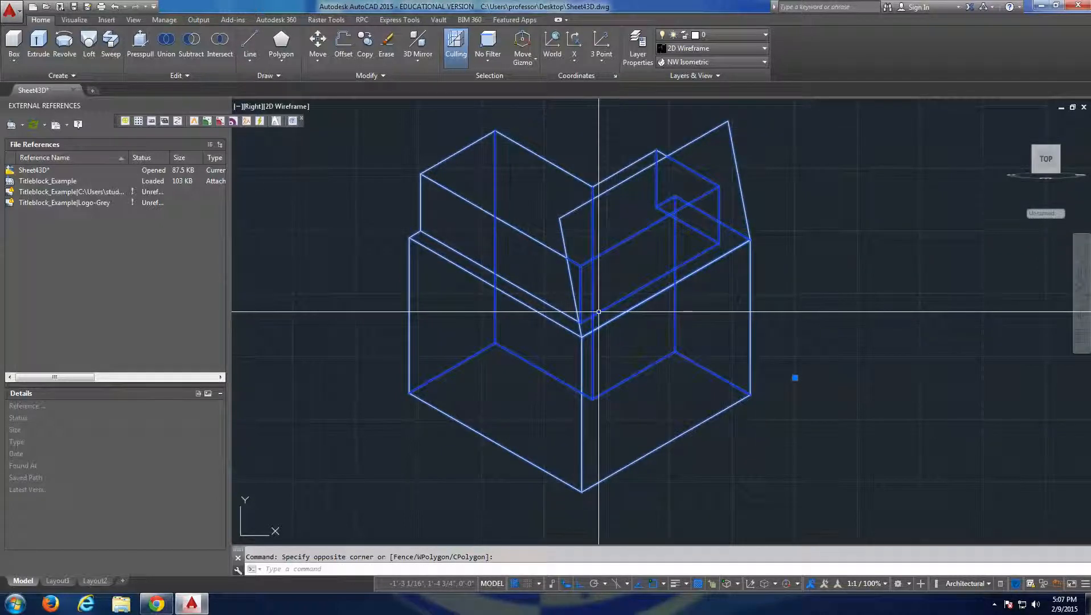
key(Escape)
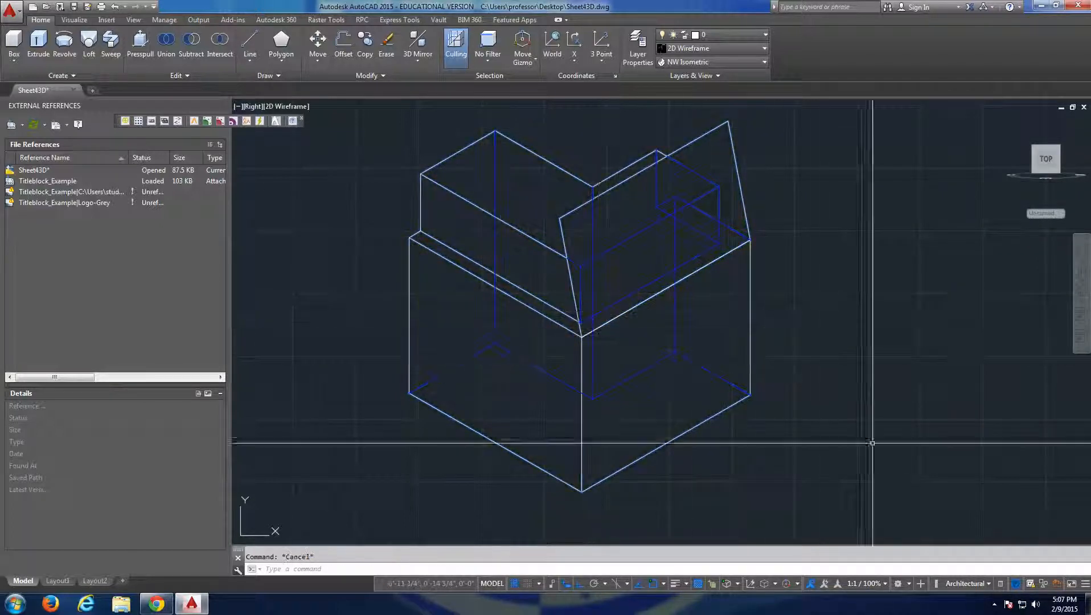